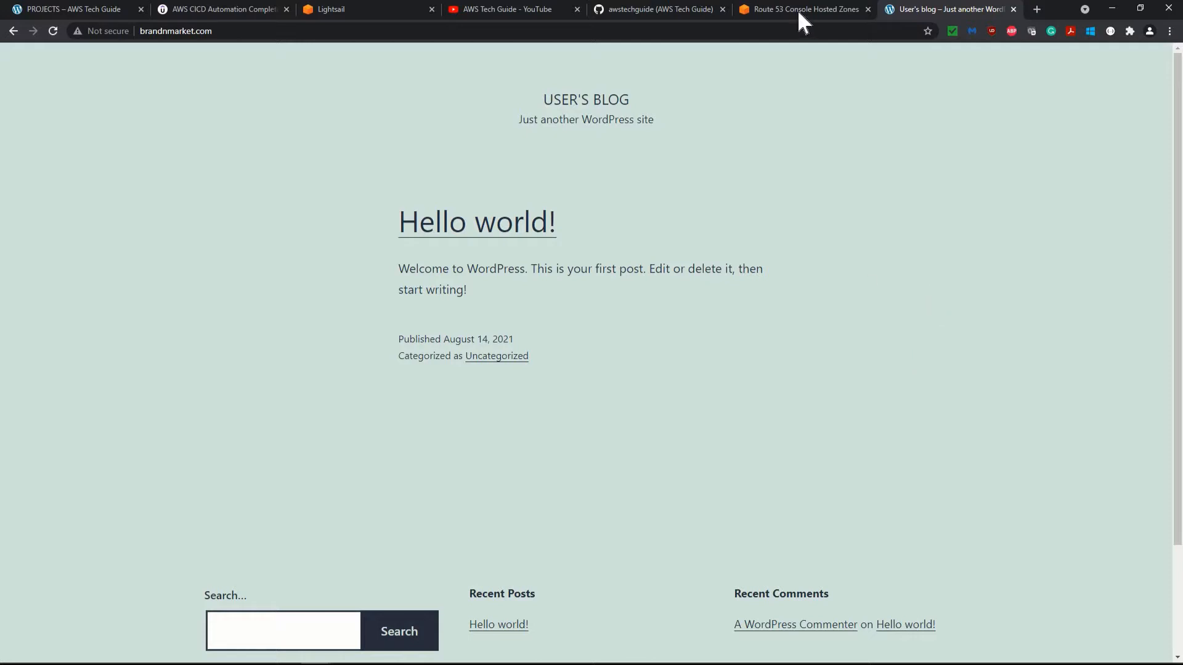
Open the WordPress admin dashboard at brandnmarket.com/wp-admin
click(778, 8)
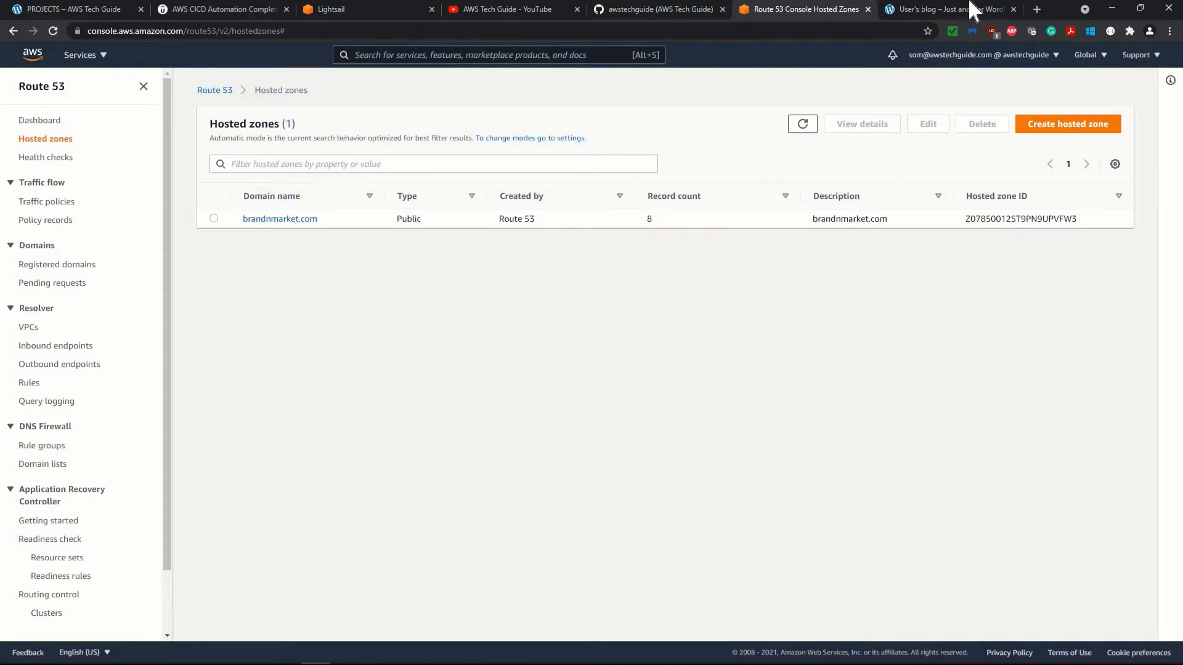
key(ctrl+Tab)
click(311, 31)
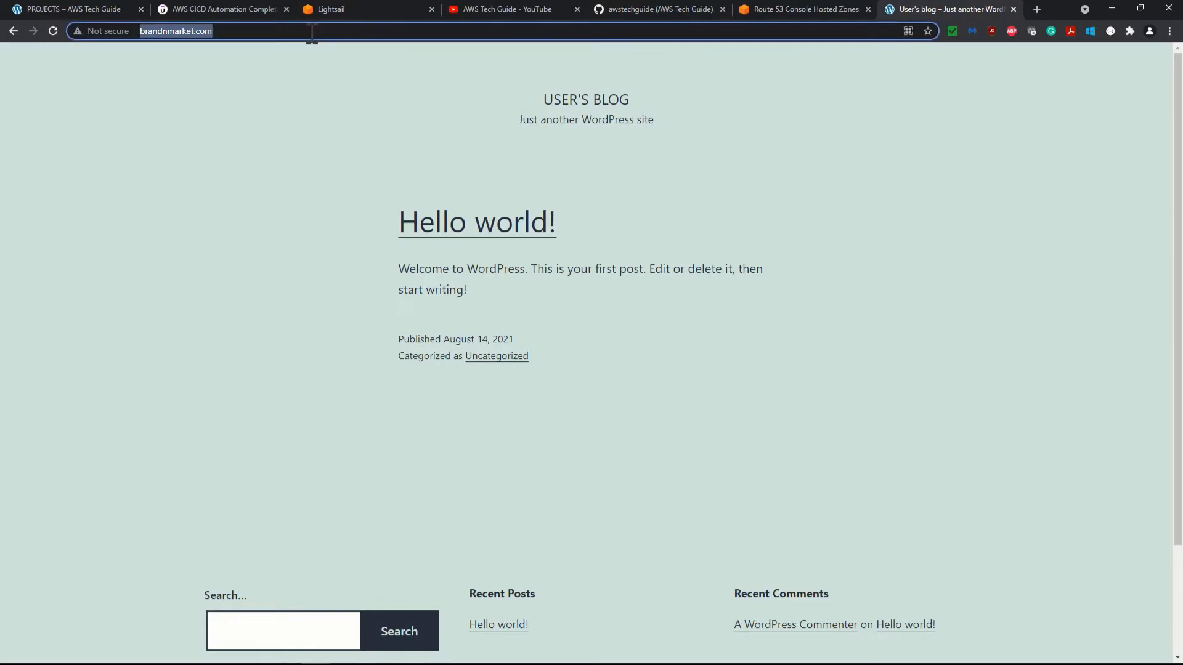
click(312, 33)
text(/)
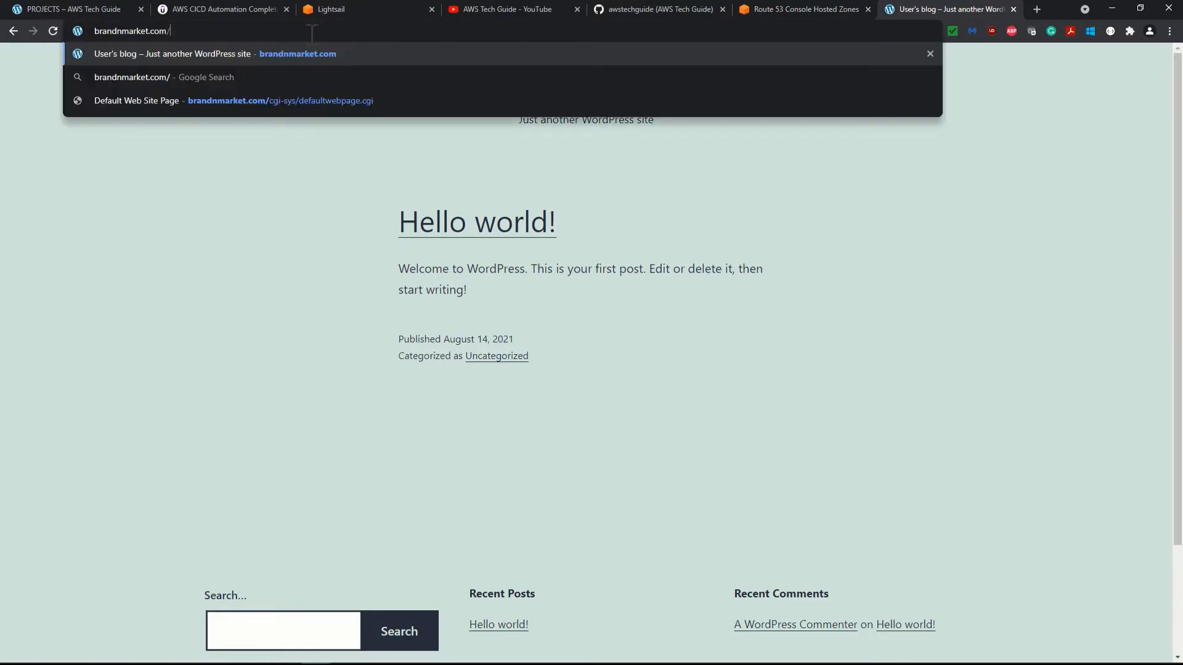
text(wp)
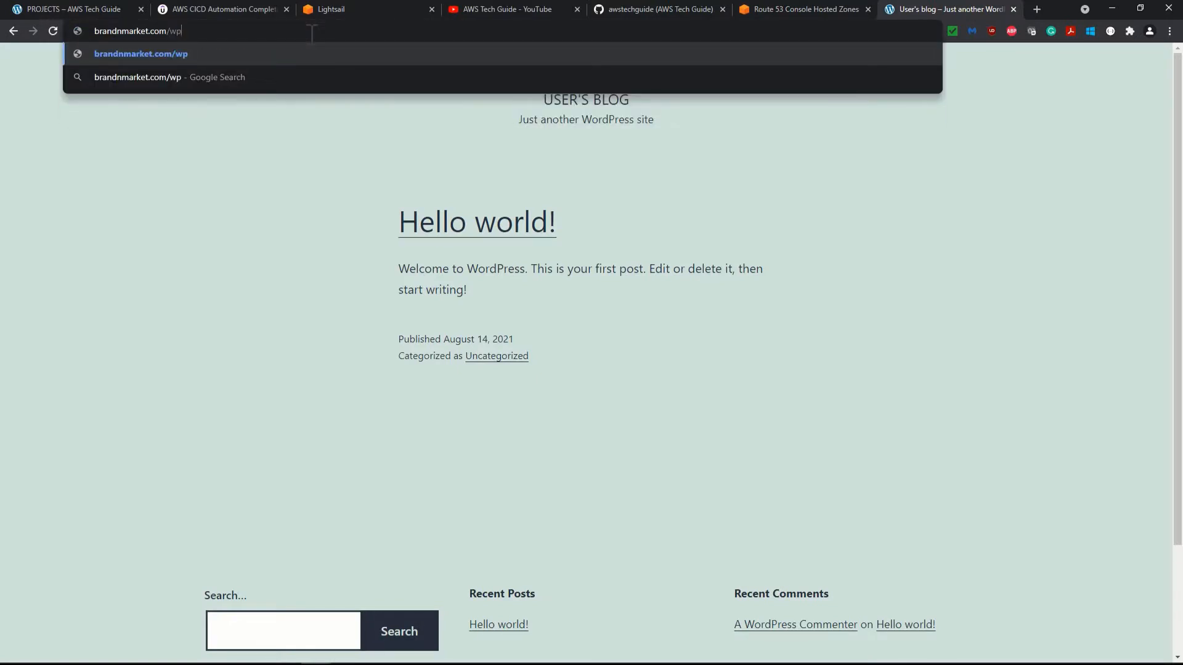
text(-admin)
key(Return)
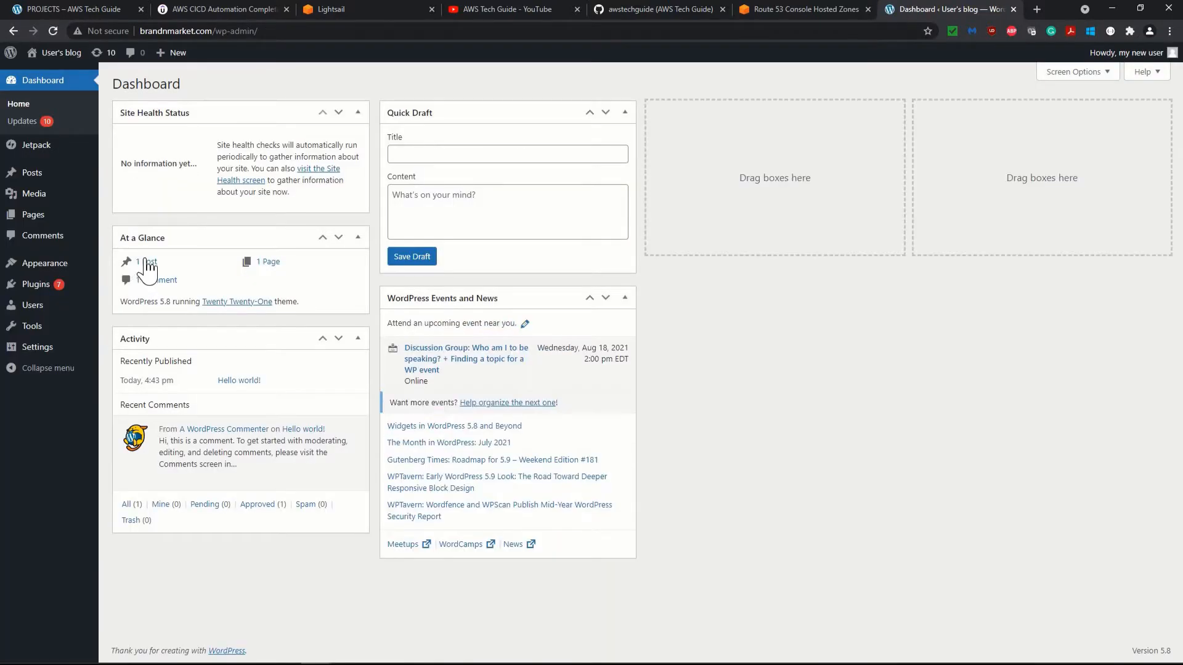
Search the WordPress plugin directory for "wp offload", and install and activate WP Offload Media Lite
mouse_move(36, 287)
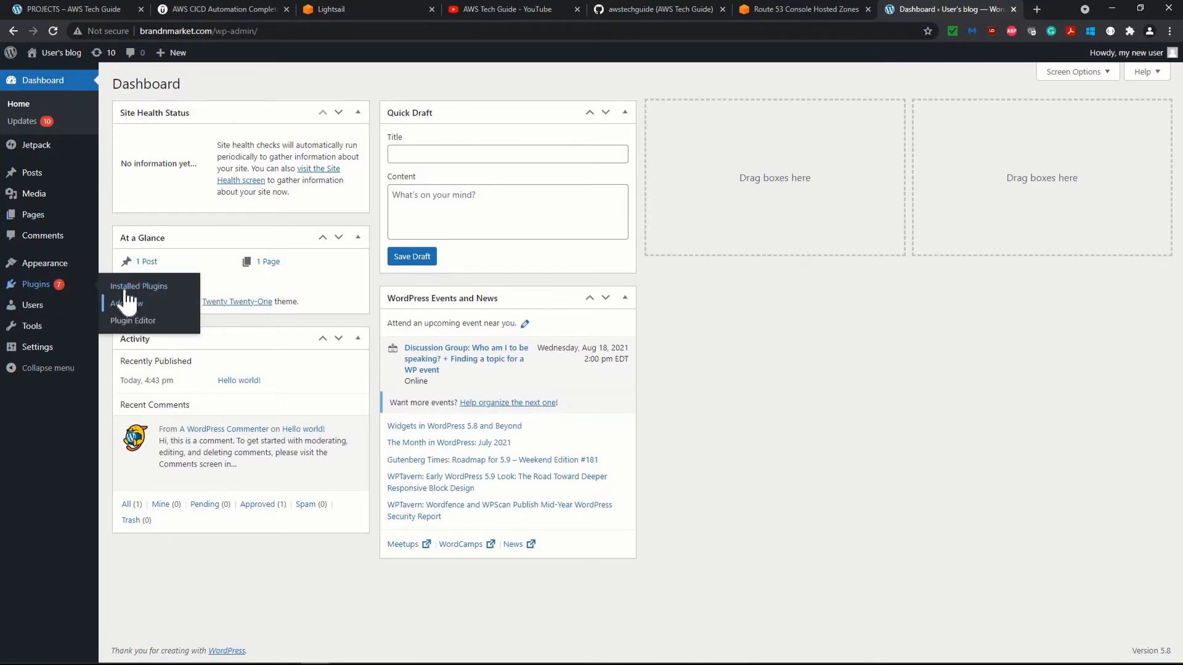
click(126, 288)
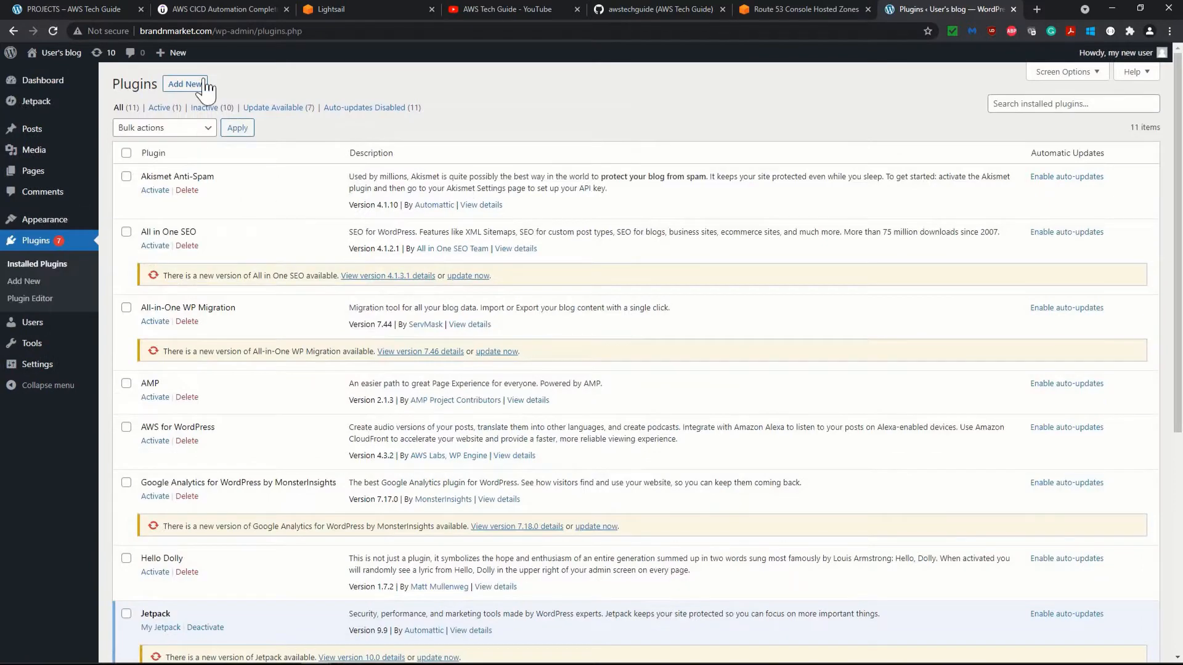
click(187, 86)
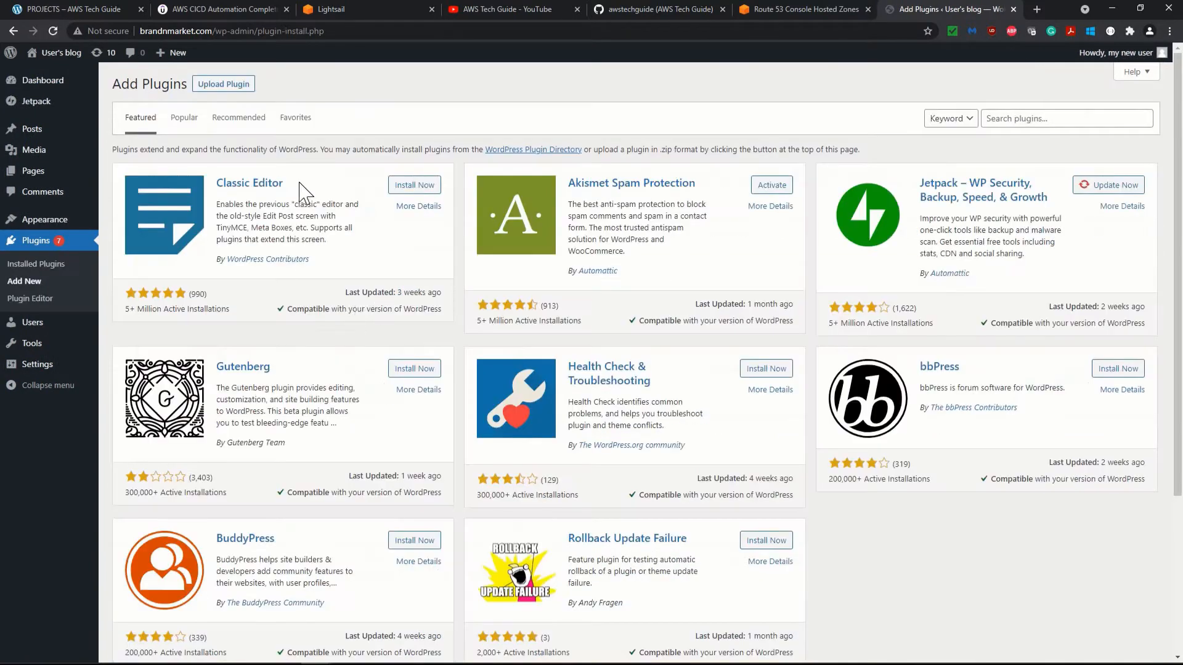
click(1041, 121)
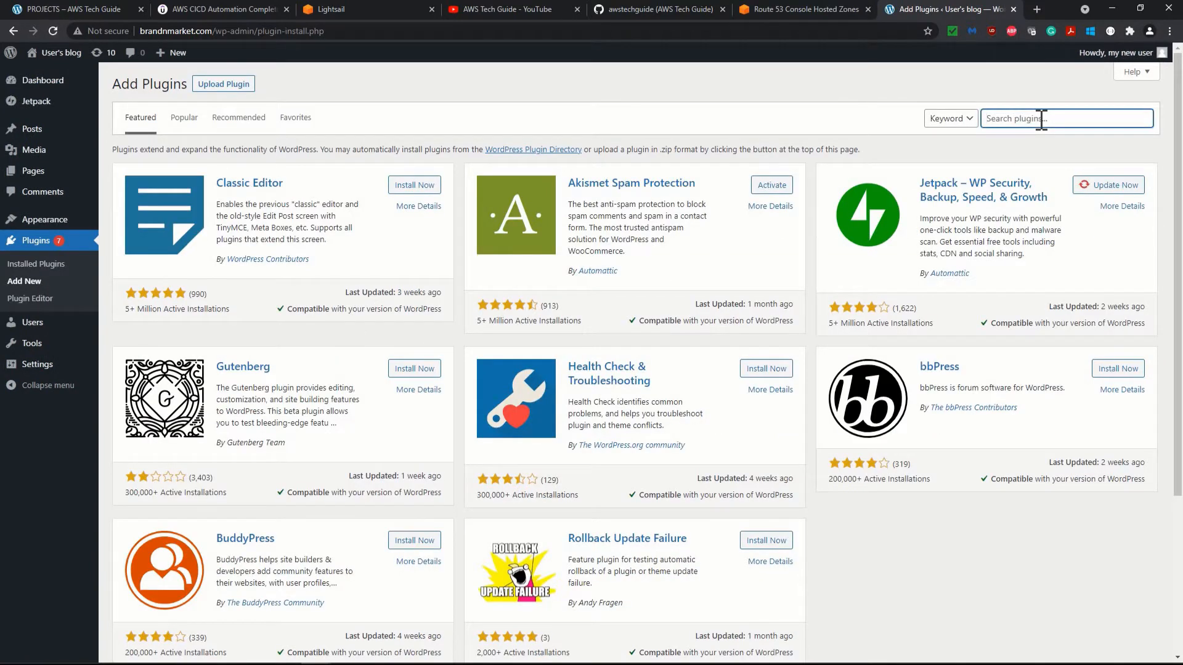
text(wp offload)
key(Return)
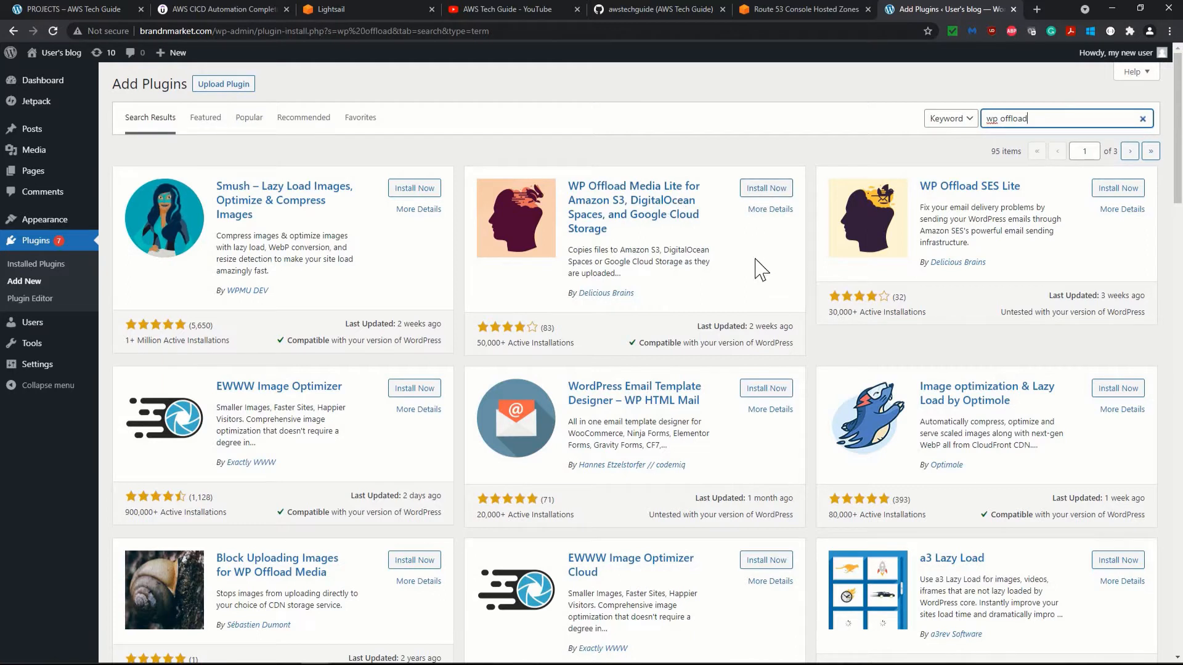
click(767, 196)
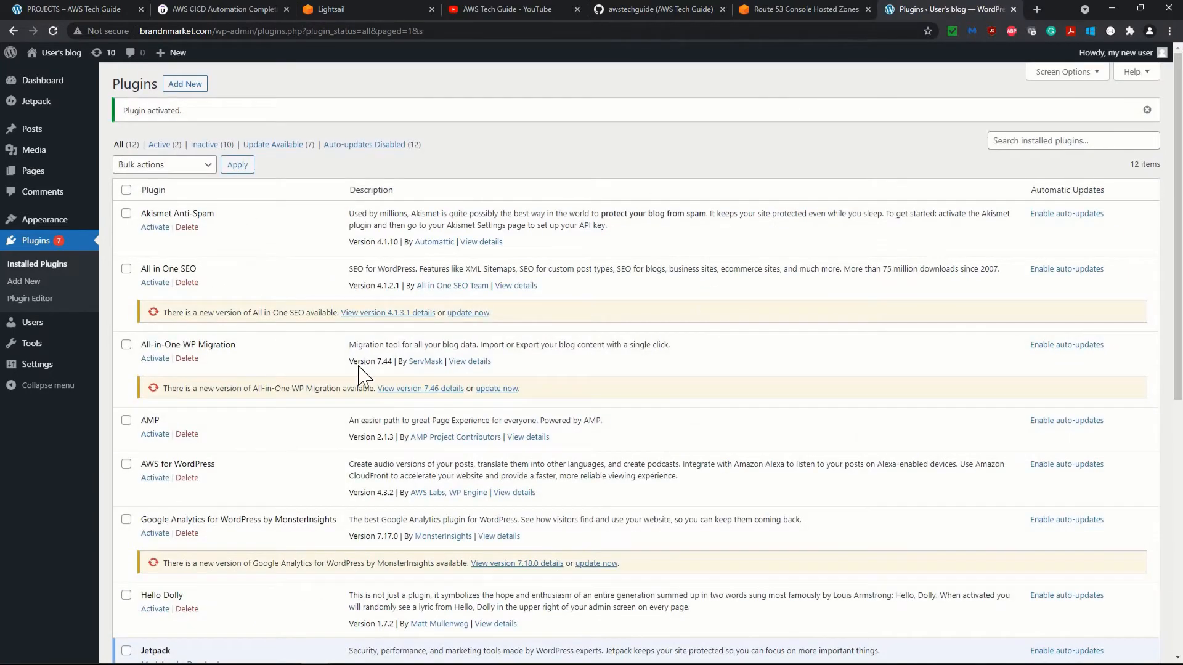
Open the settings page of the Offload Media Lite plugin
scroll(360, 374, down, 5)
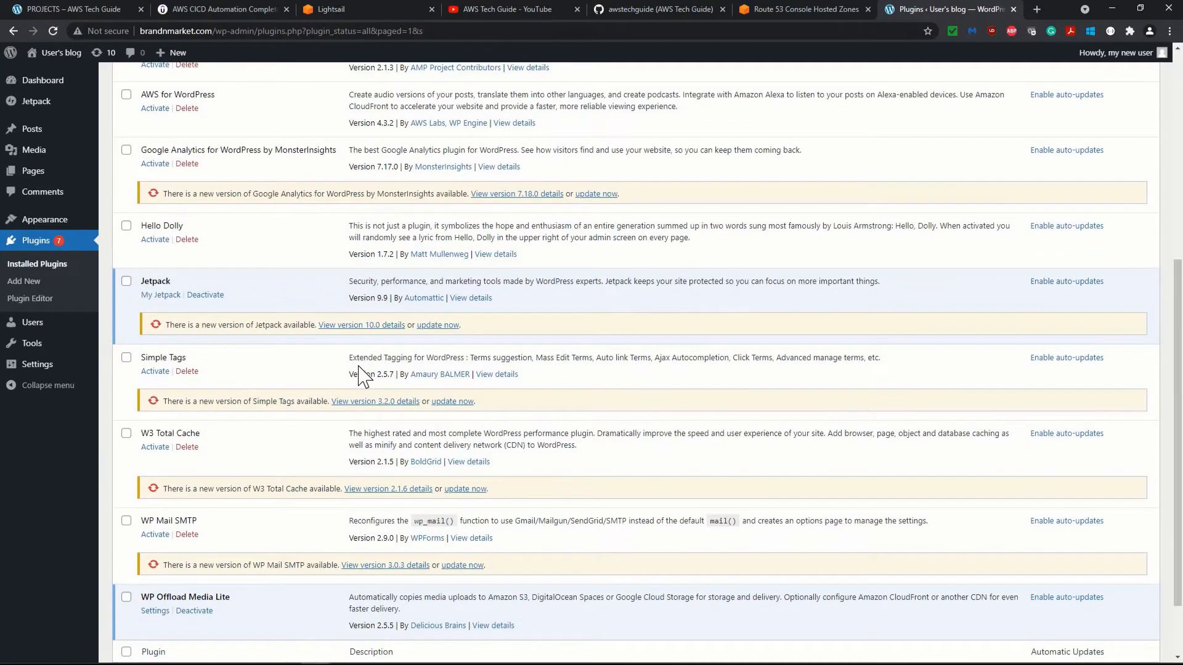
scroll(363, 374, down, 2)
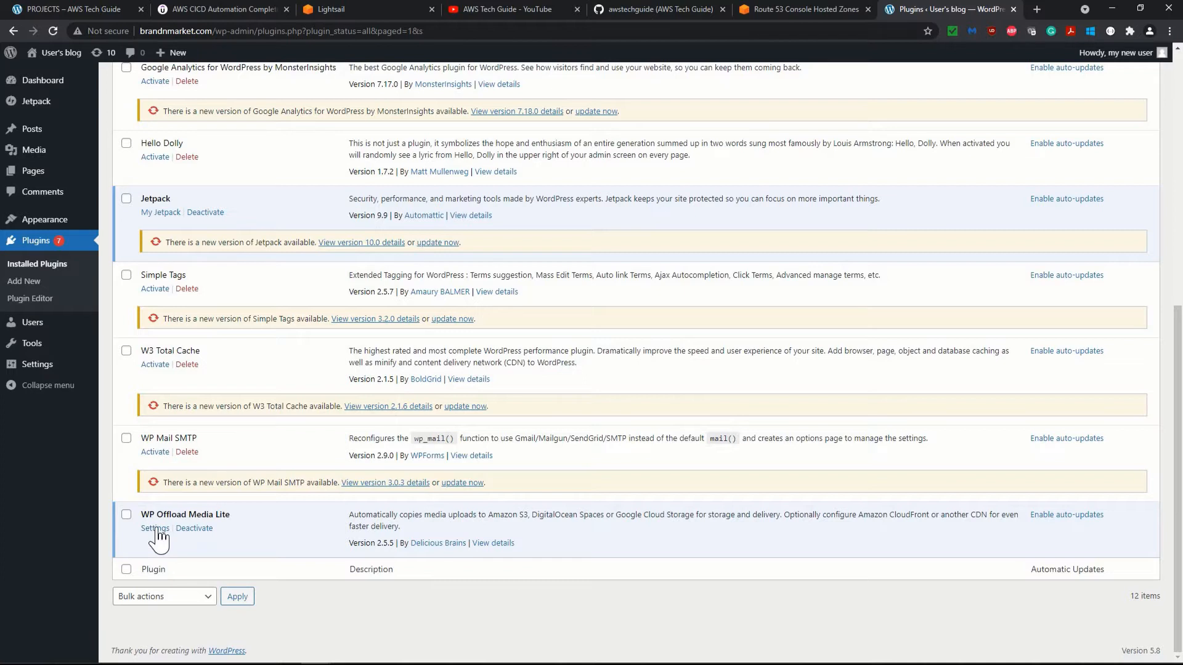
mouse_move(42, 368)
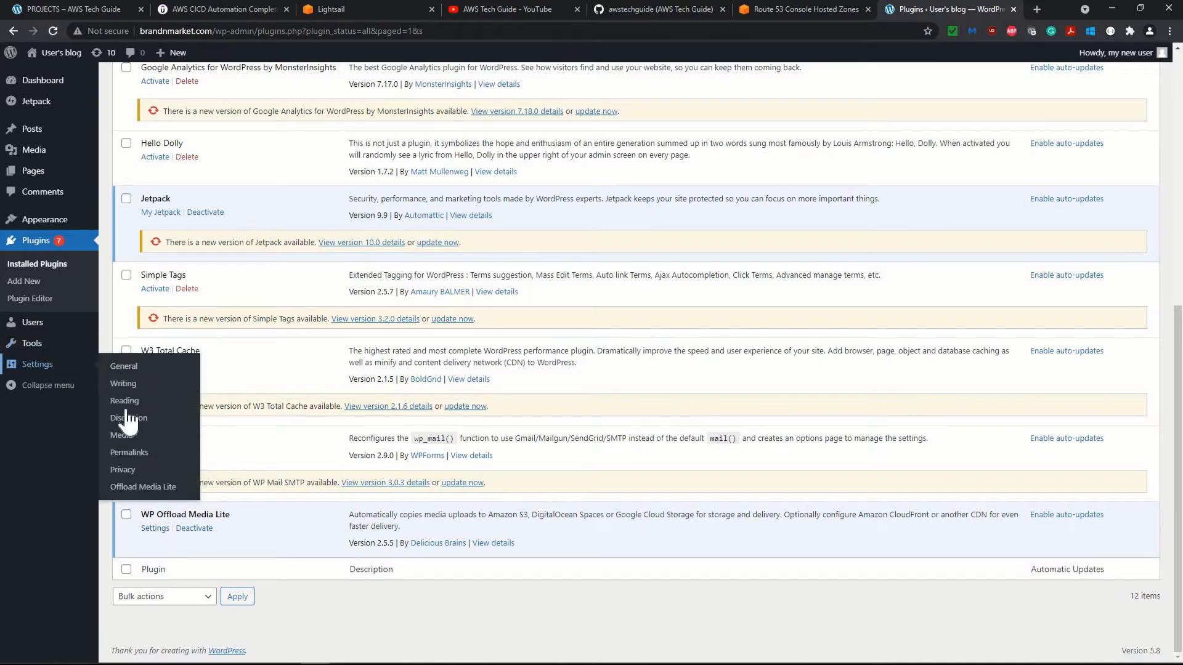
click(128, 490)
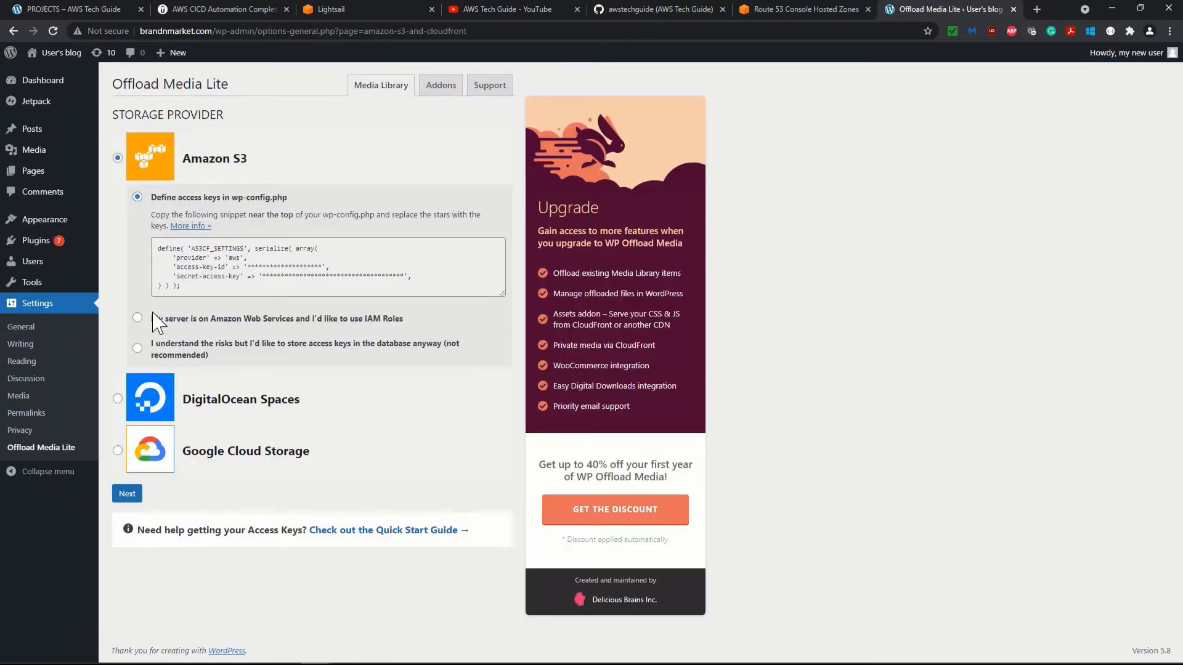
click(48, 455)
Switch to the AWS console and open the Users list of the IAM service
click(770, 10)
click(370, 56)
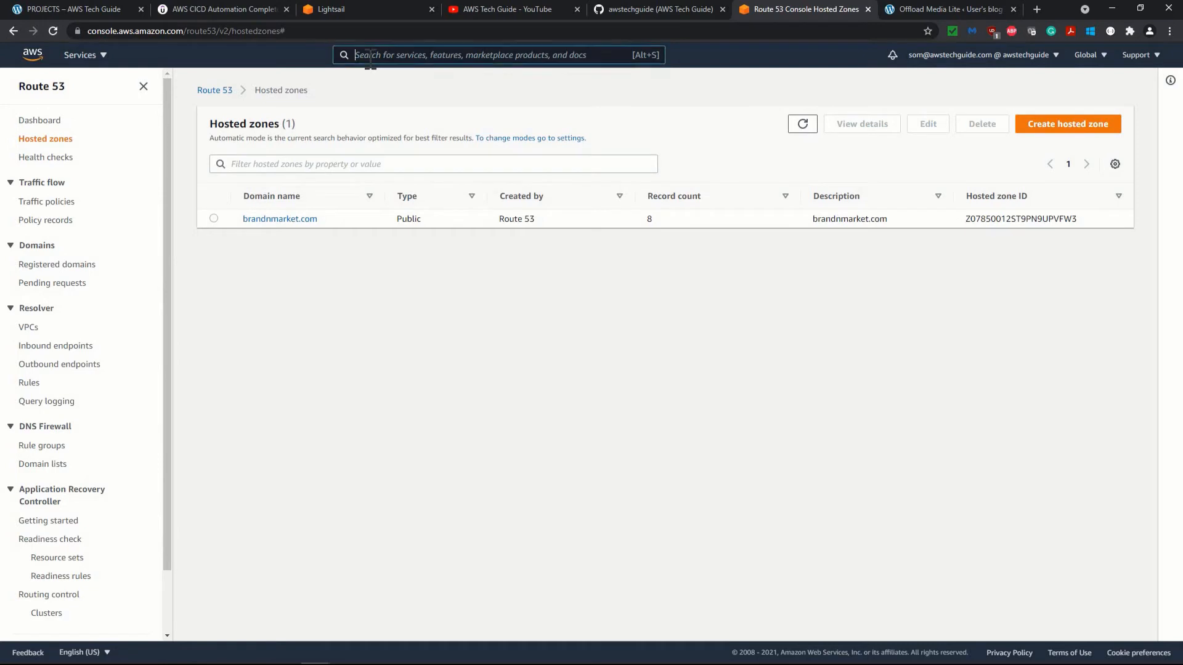
text(IAM)
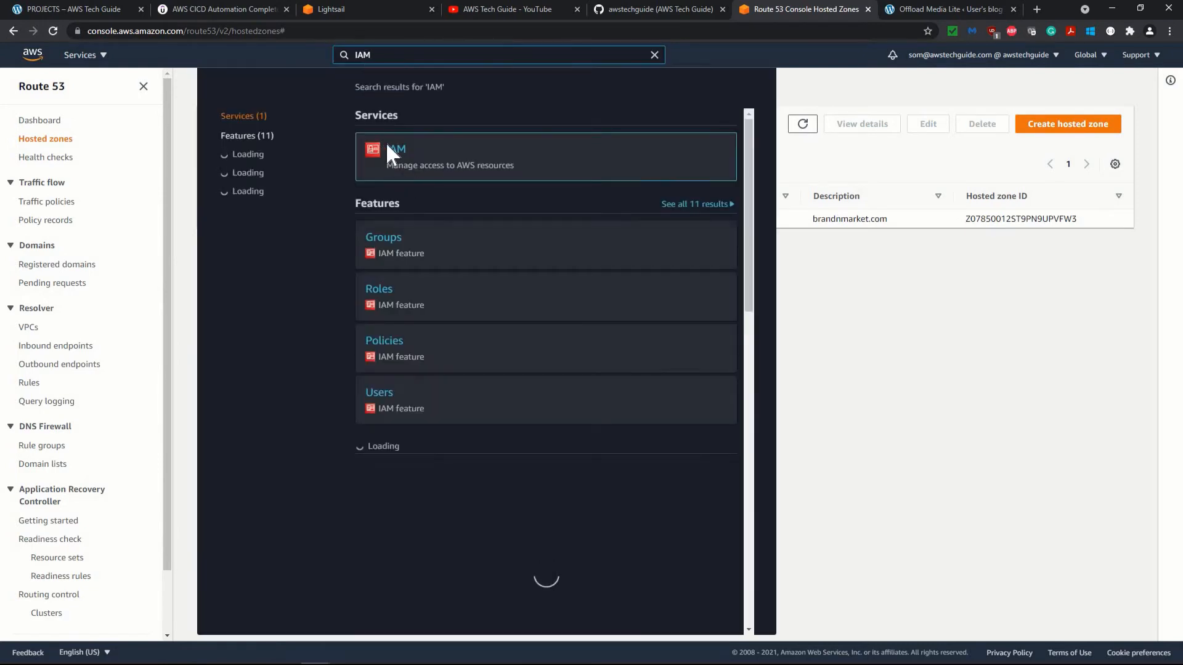
click(397, 153)
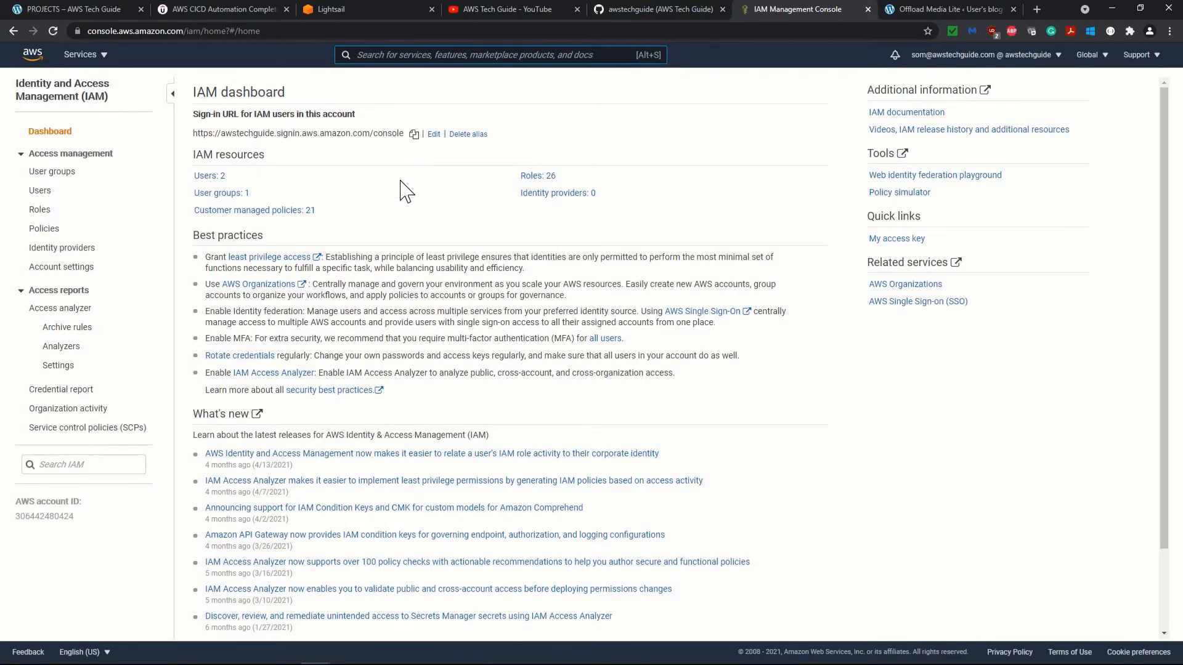
scroll(401, 188, down, 2)
scroll(249, 196, up, 2)
click(40, 192)
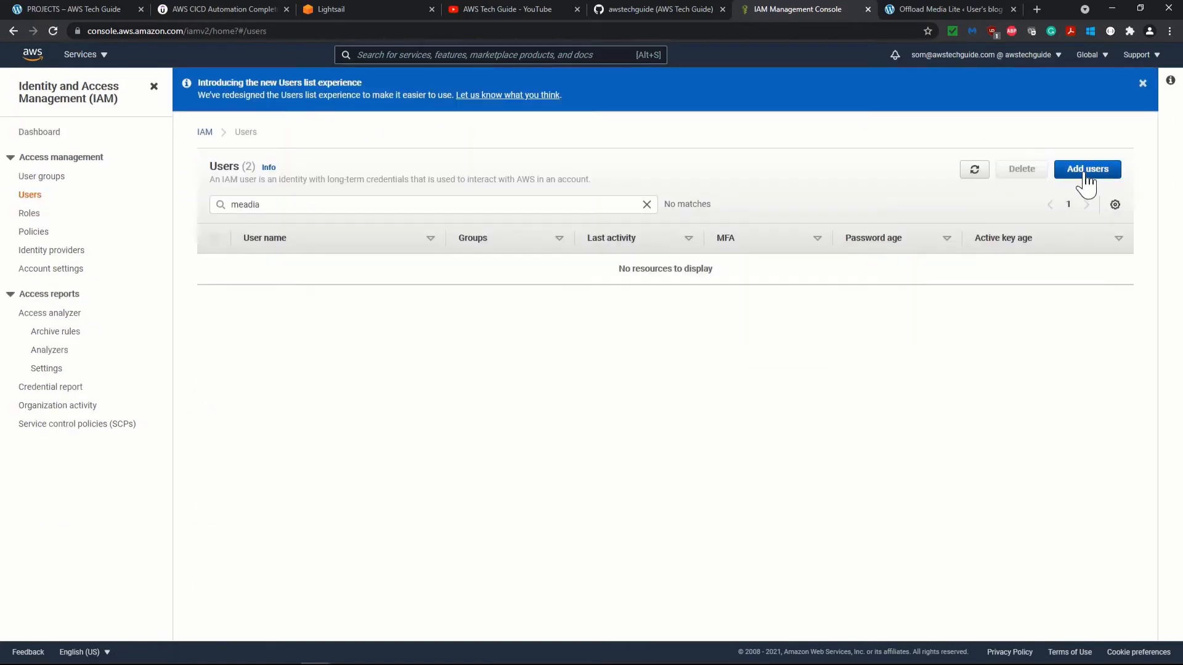
Start a new IAM user named wp-manager with programmatic access and continue to its permissions
click(1086, 172)
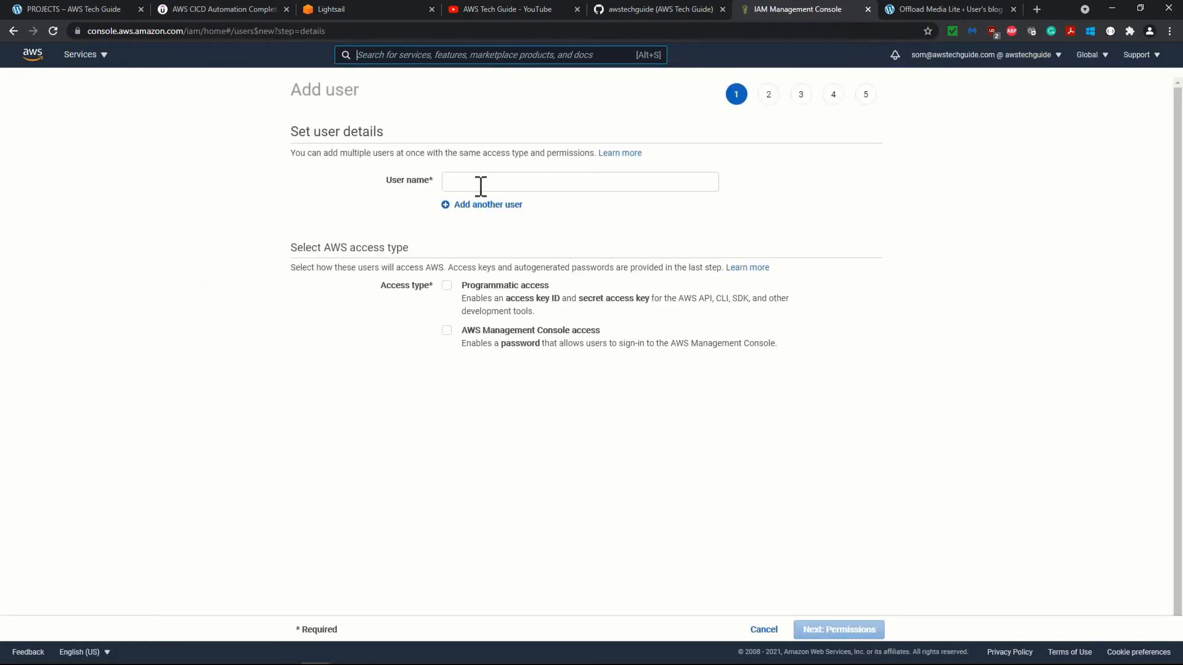
click(481, 183)
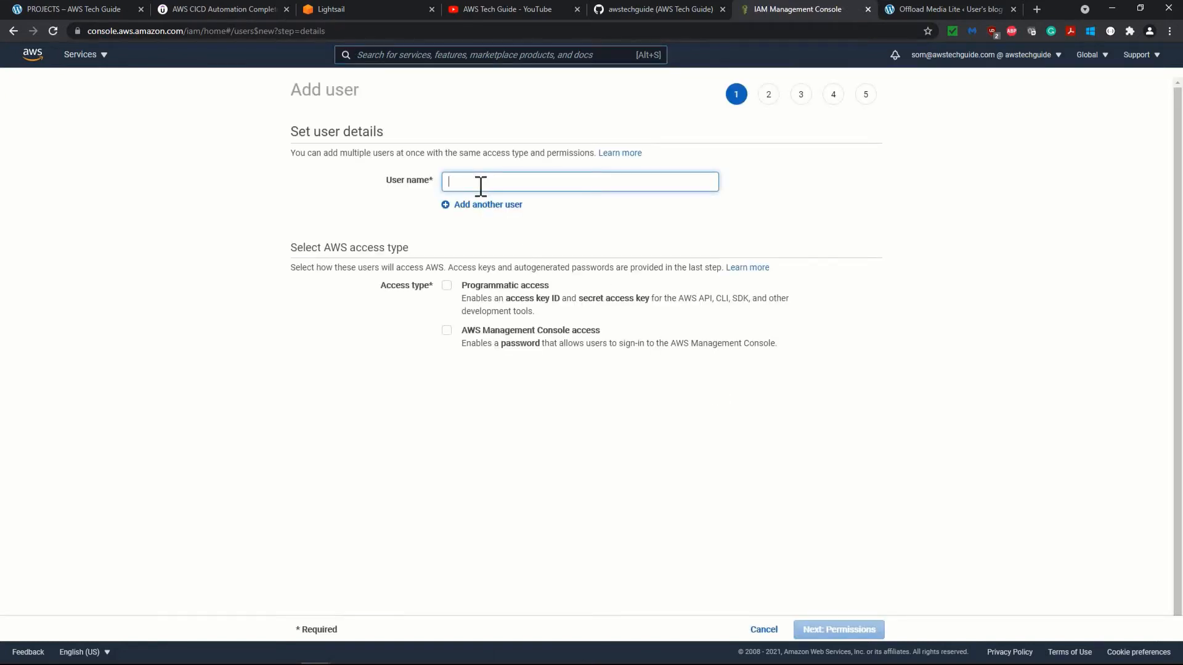
text(wp-manager)
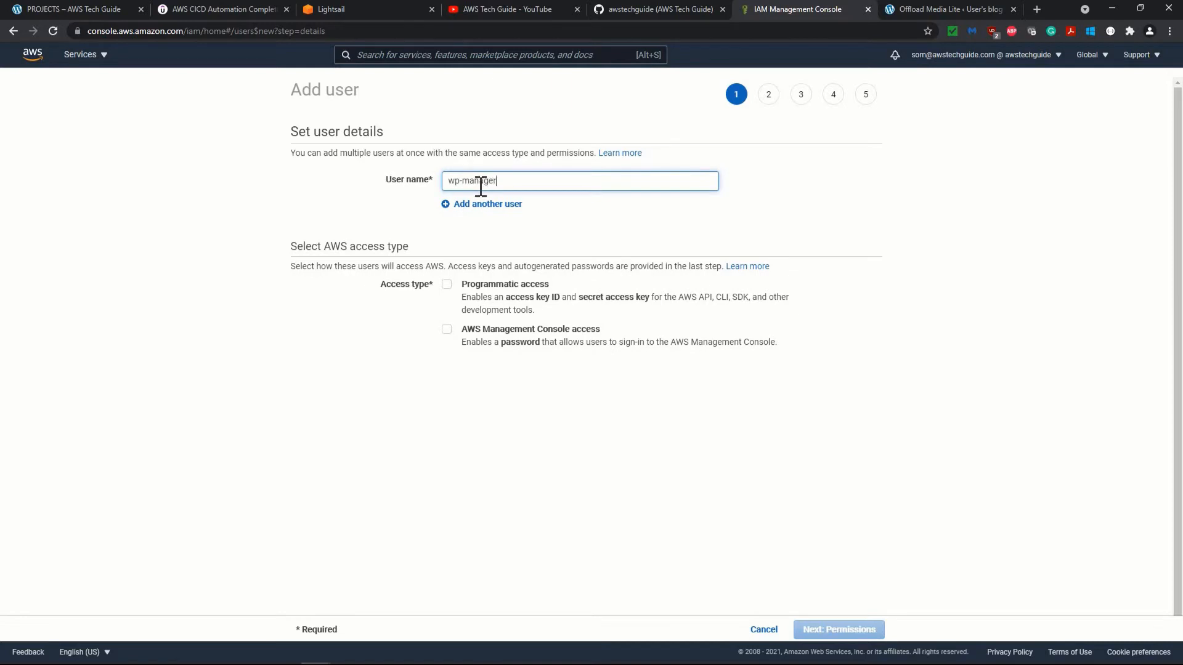
click(563, 289)
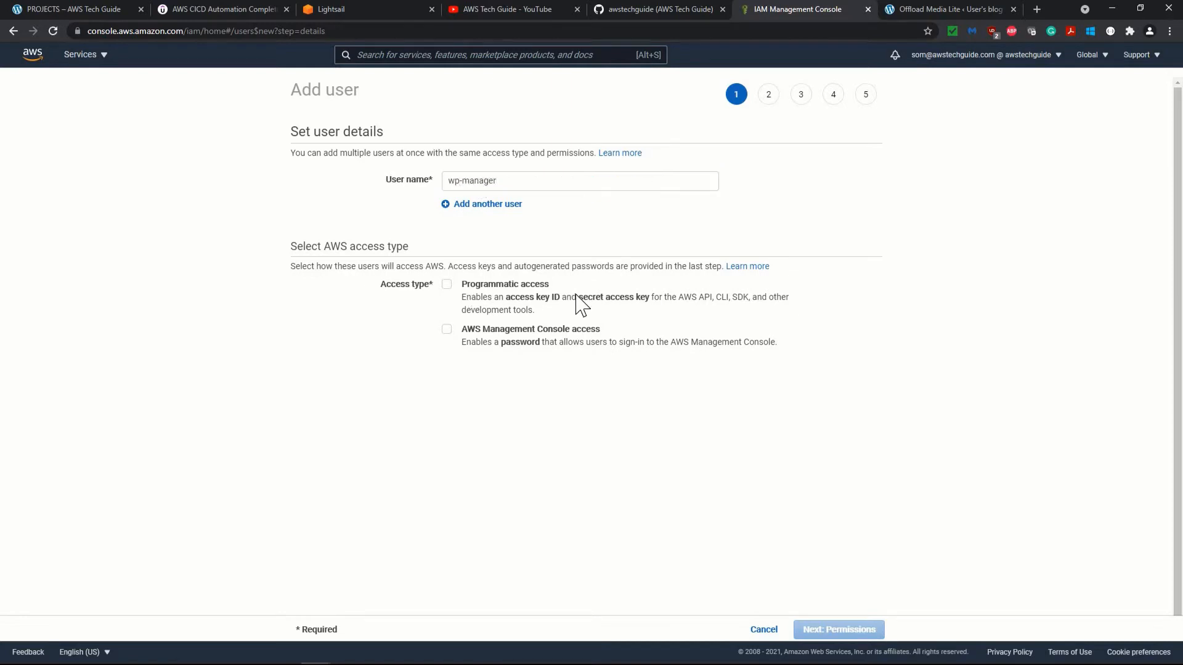
click(447, 286)
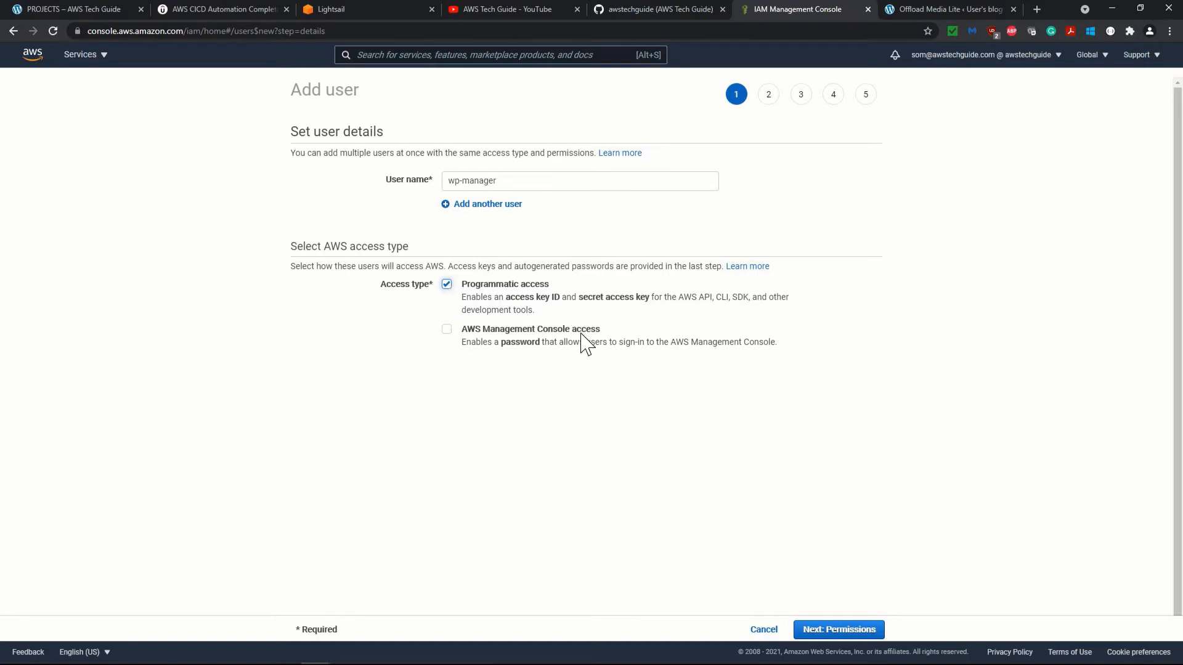
drag(500, 182, 428, 194)
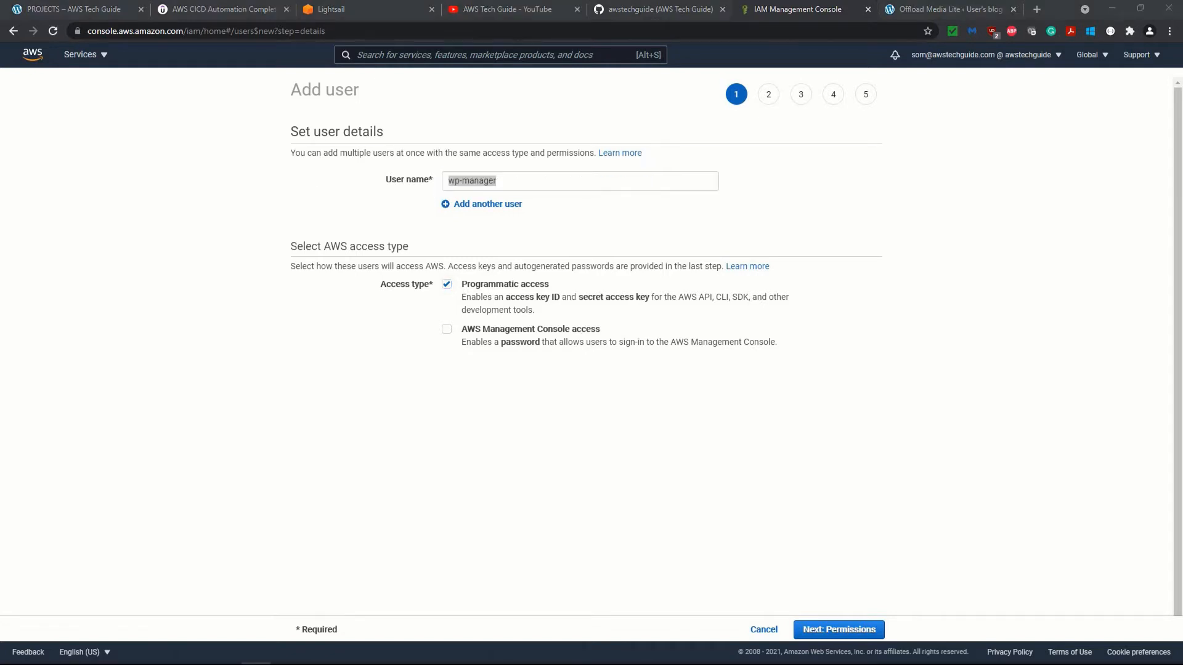
click(852, 630)
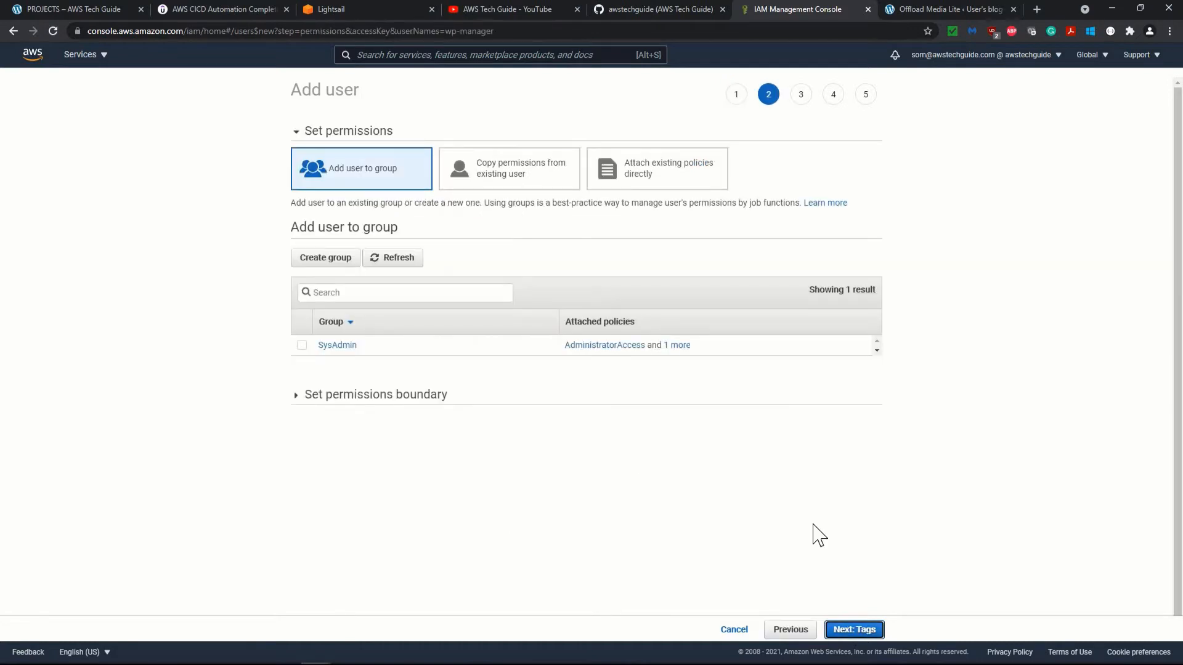
Attach the existing AmazonS3FullAccess policy directly to the new user and continue to the tags
click(648, 178)
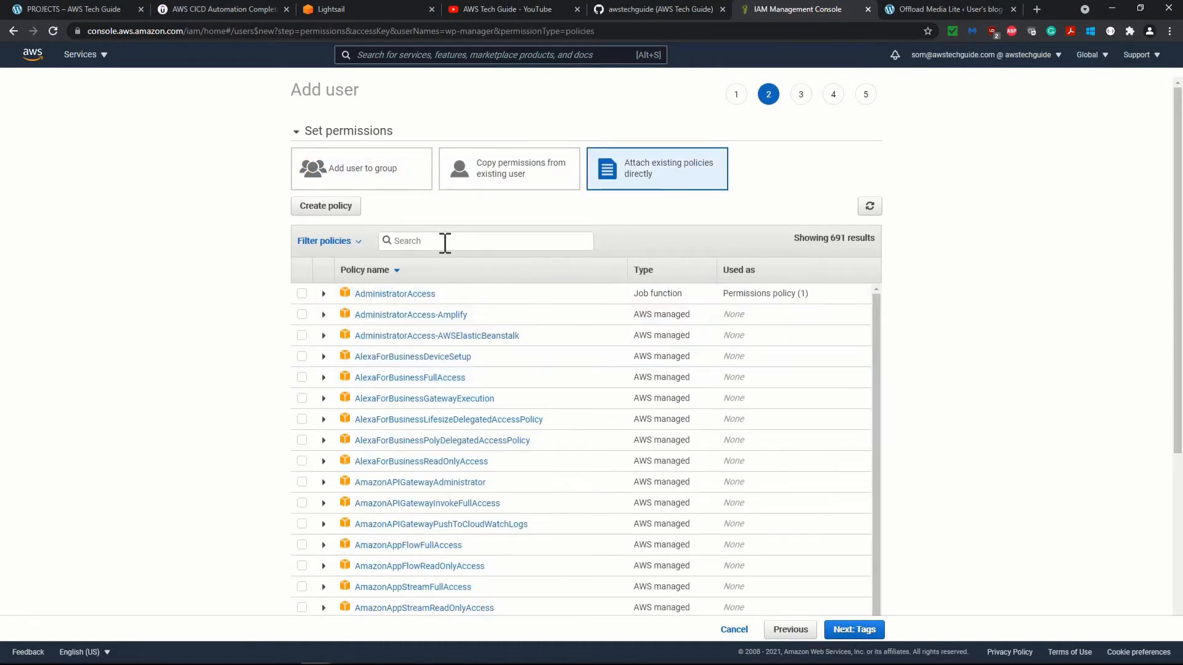
click(444, 242)
text(s3)
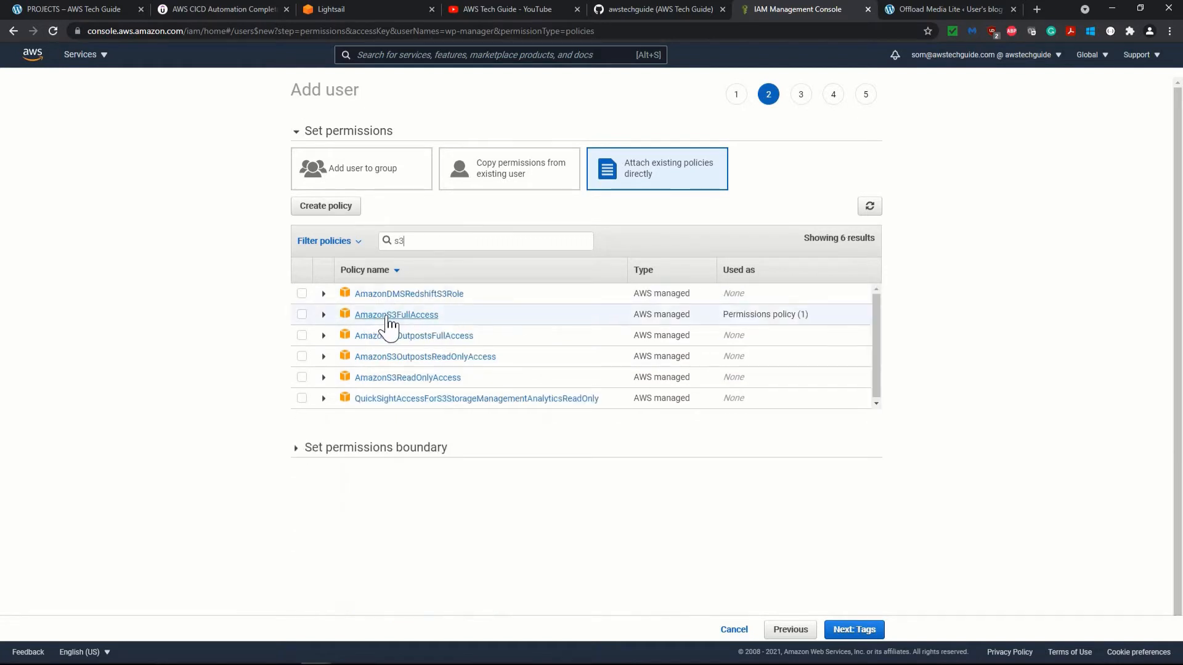
click(302, 315)
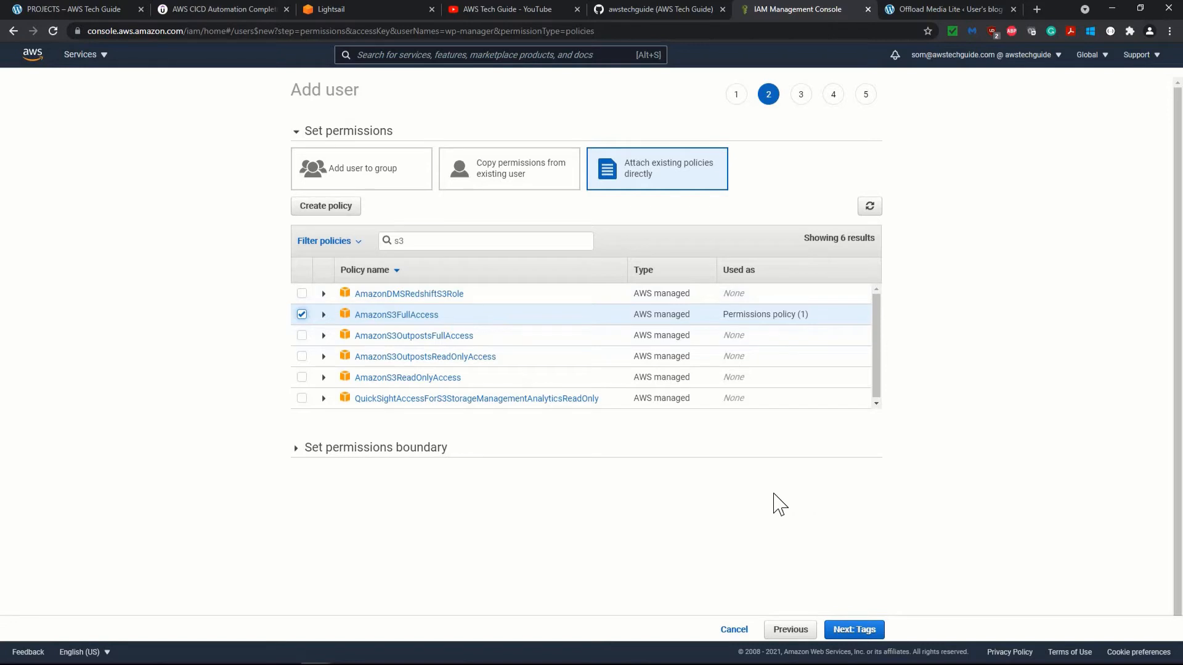
click(864, 631)
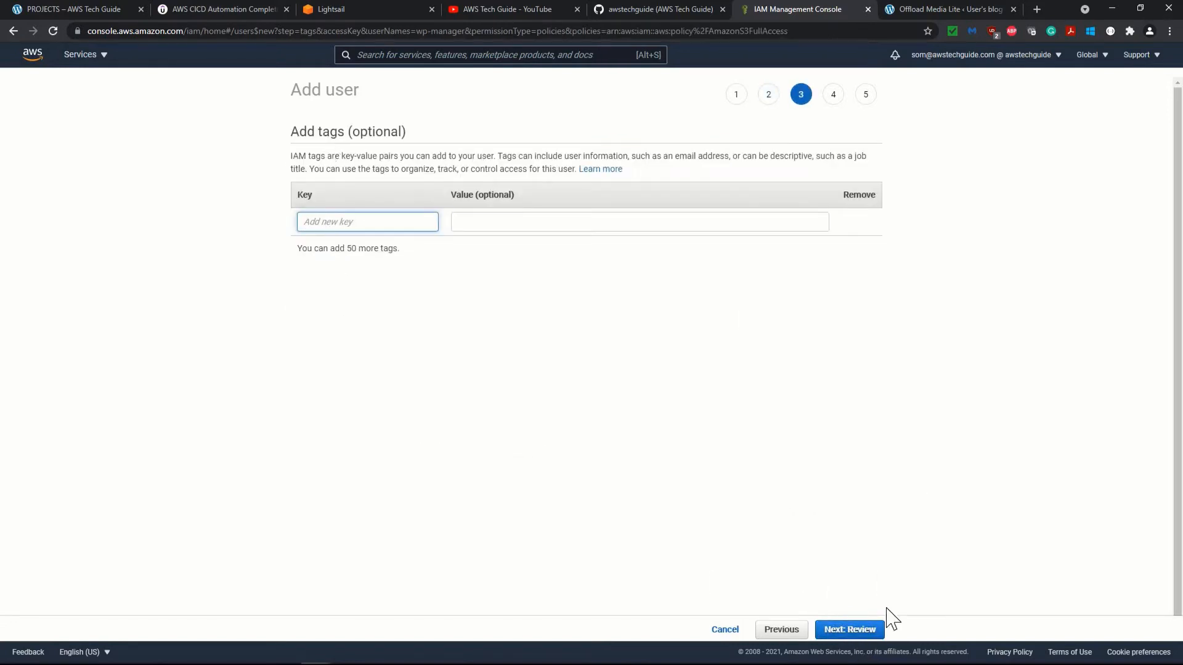
Create the user without tags and download its credentials as a CSV file
click(856, 635)
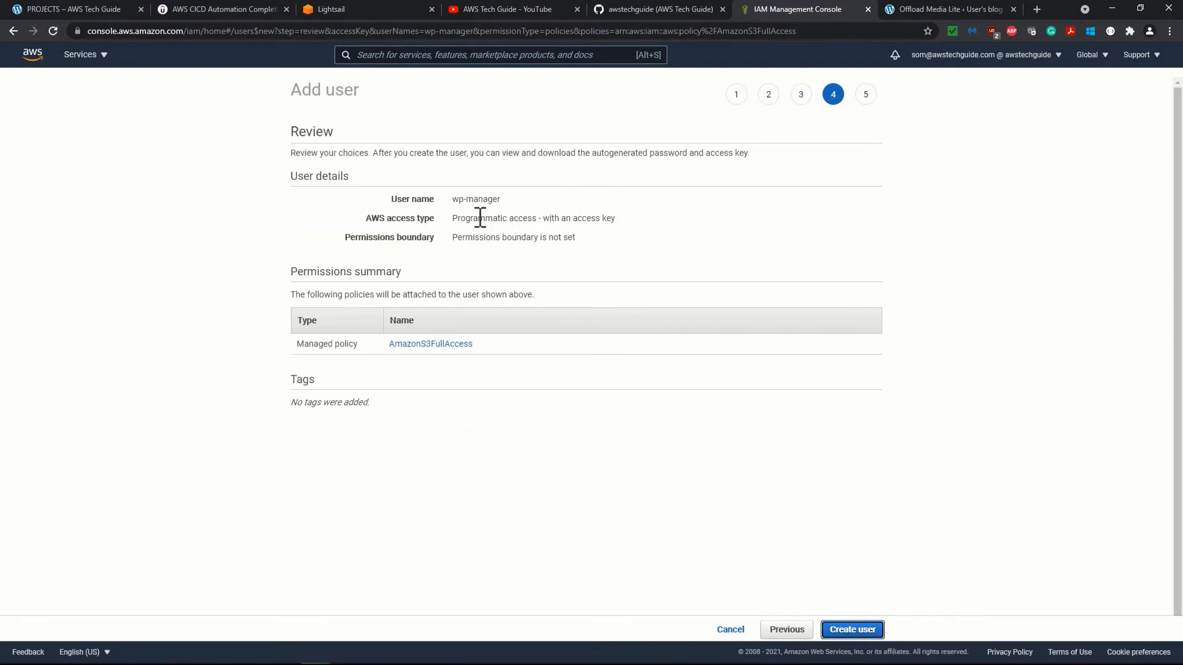
click(852, 631)
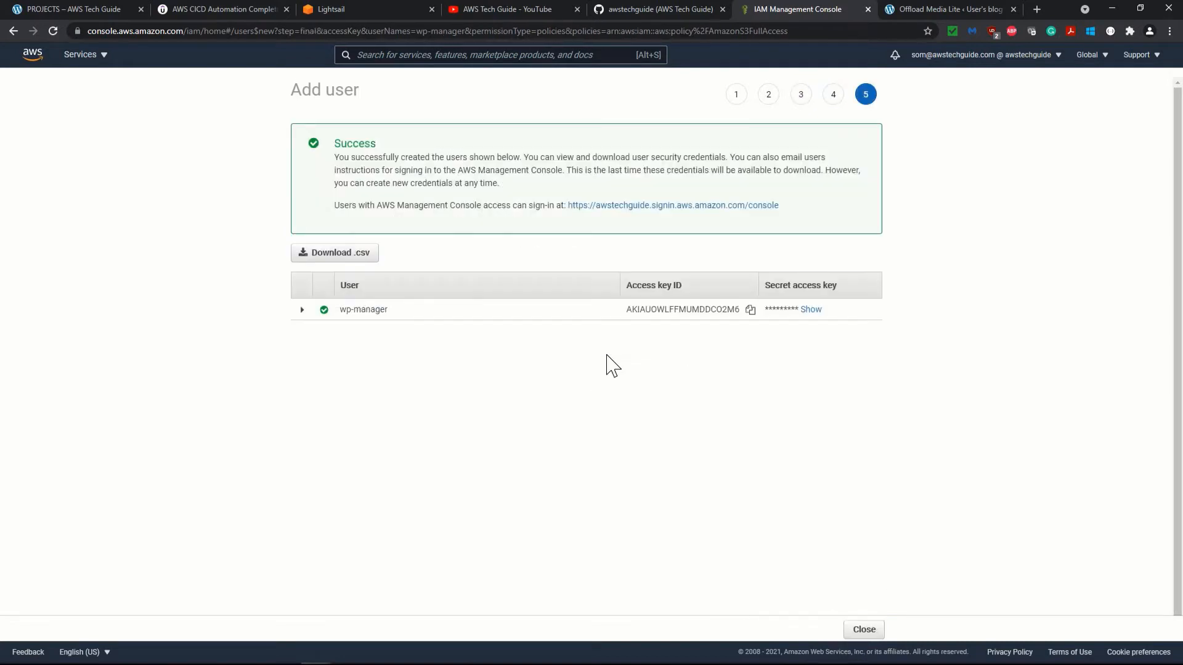
click(349, 256)
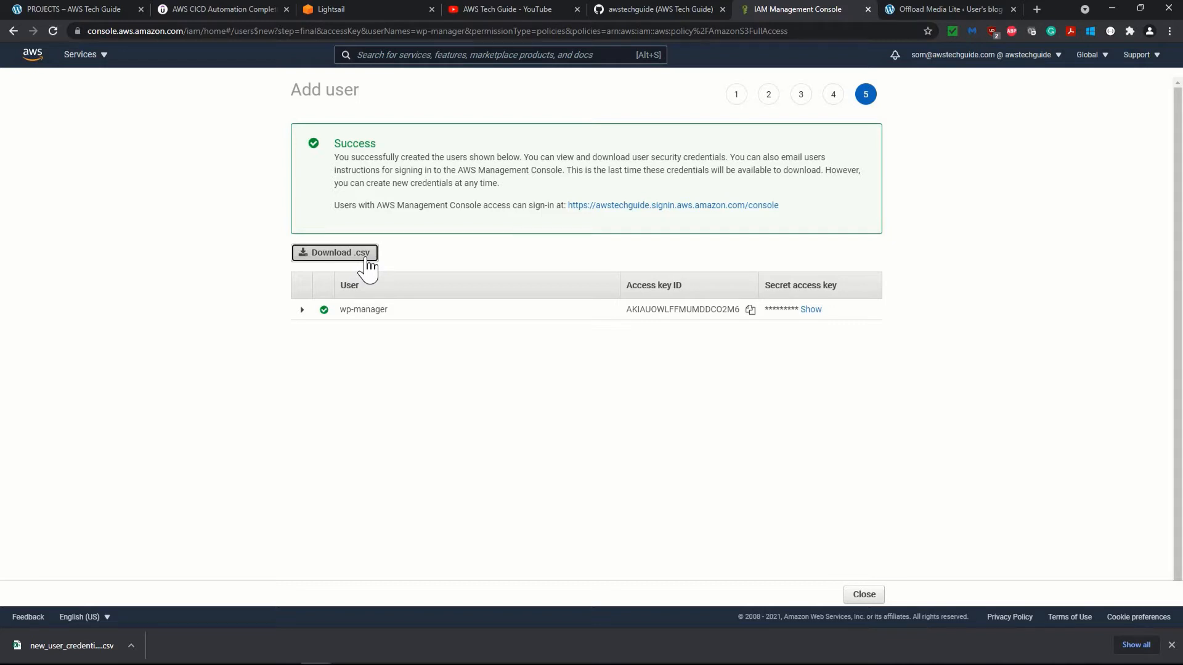
click(582, 389)
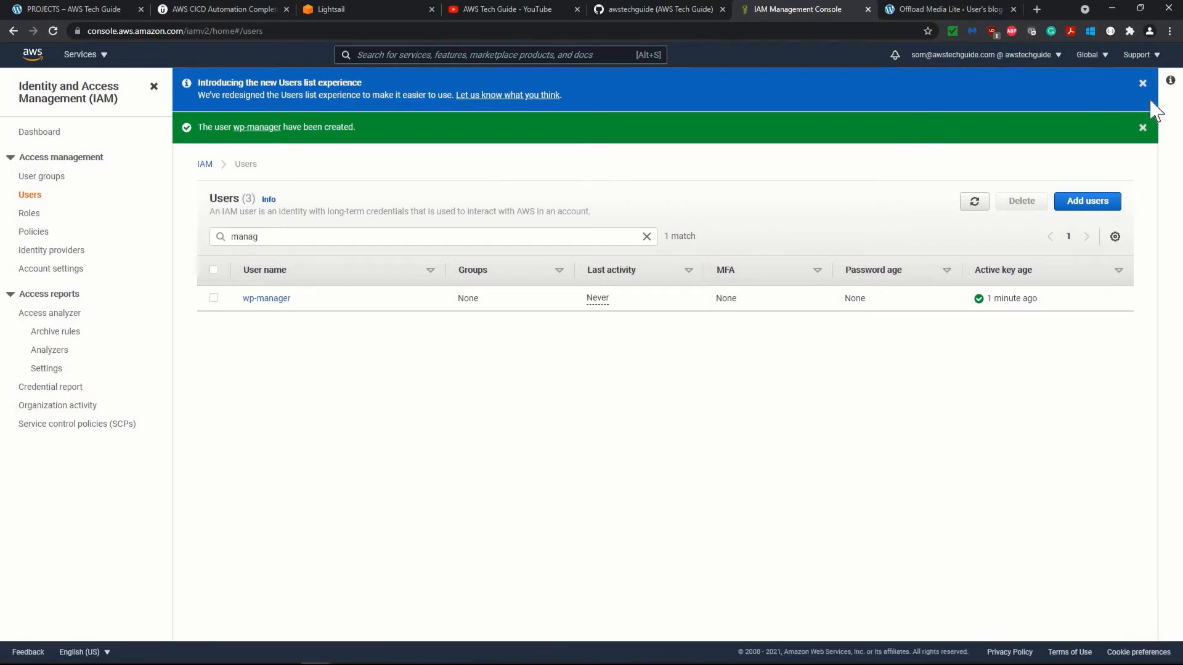
Search the AWS services for s3 and open the Amazon S3 service
click(391, 55)
text(s3)
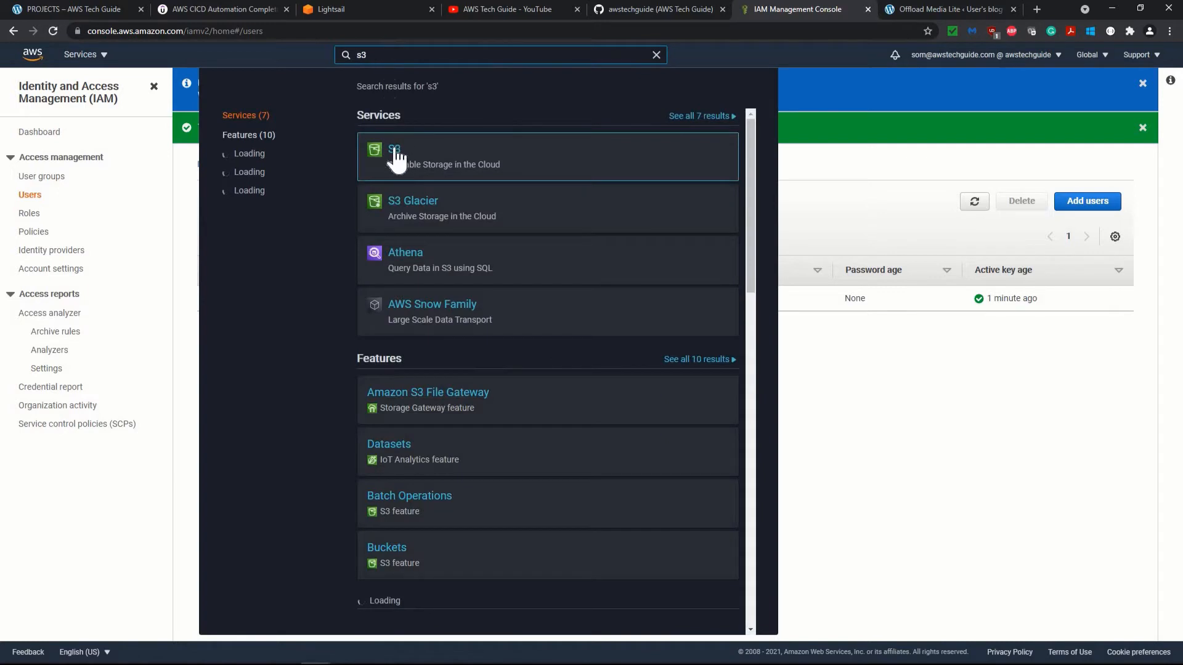
click(397, 159)
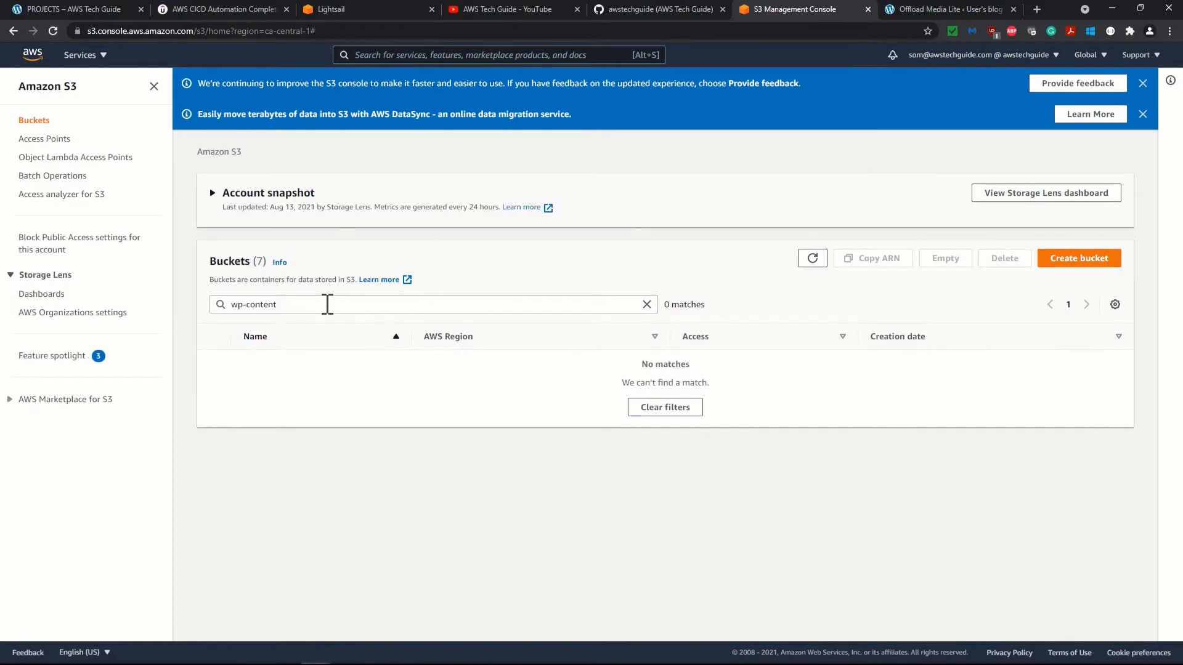
Start a new bucket named wp-content-awstg-demo in the US East (N. Virginia) us-east-1 region
click(217, 297)
key(ctrl+c)
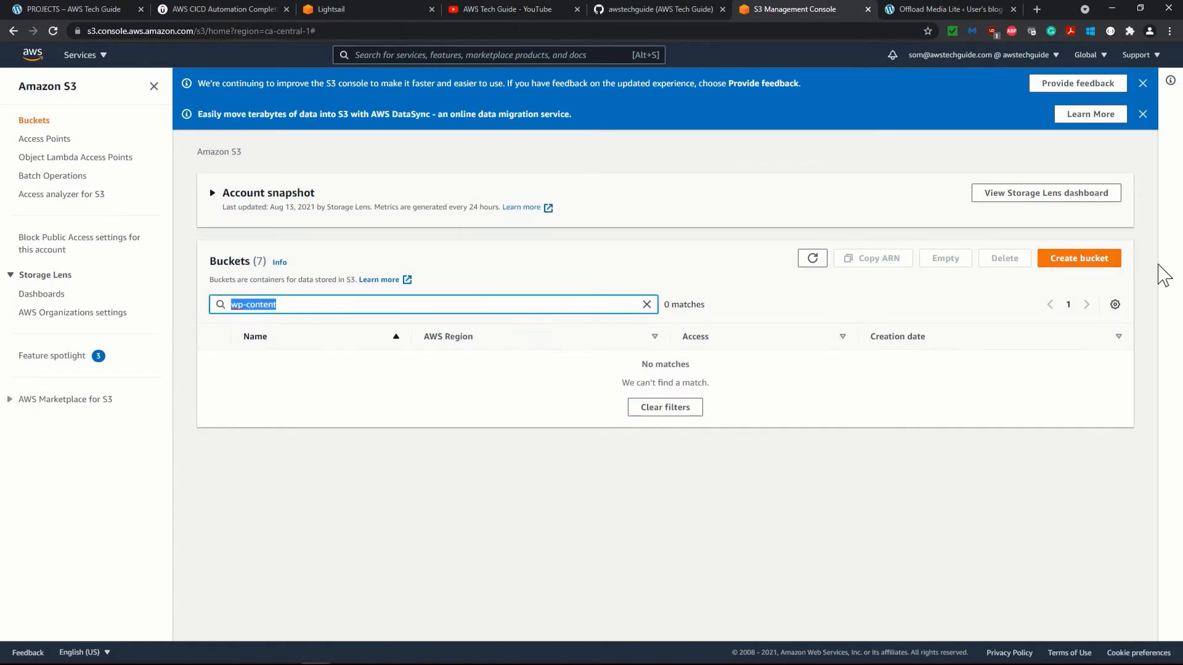
click(1079, 260)
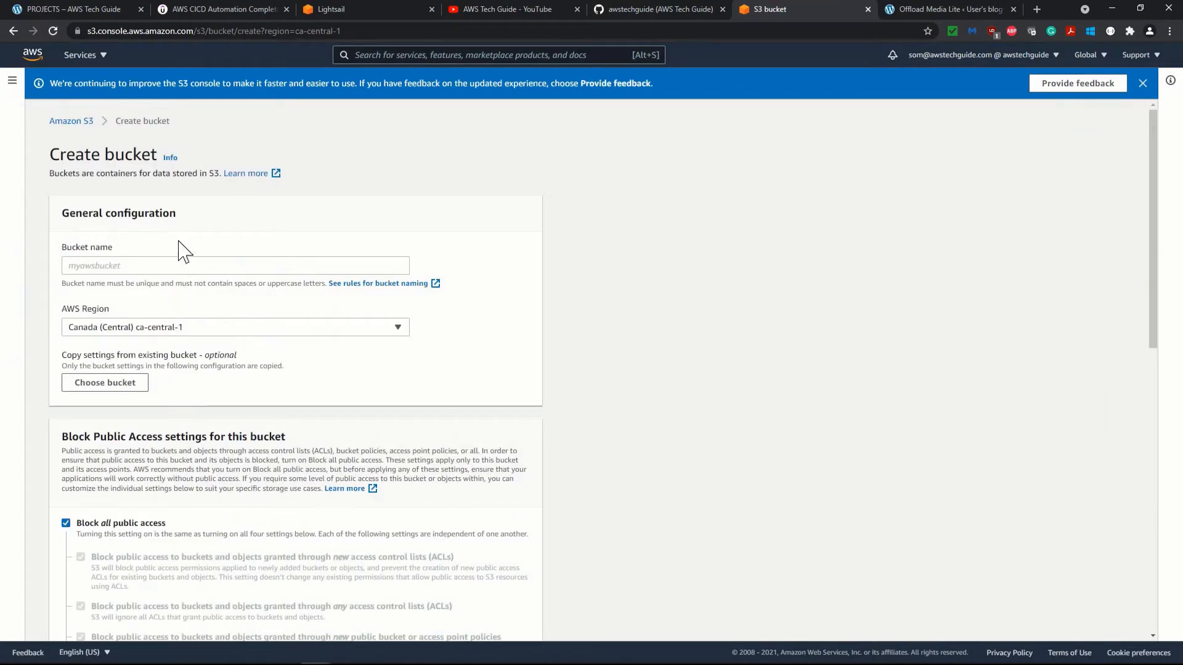
click(165, 265)
key(ctrl+v)
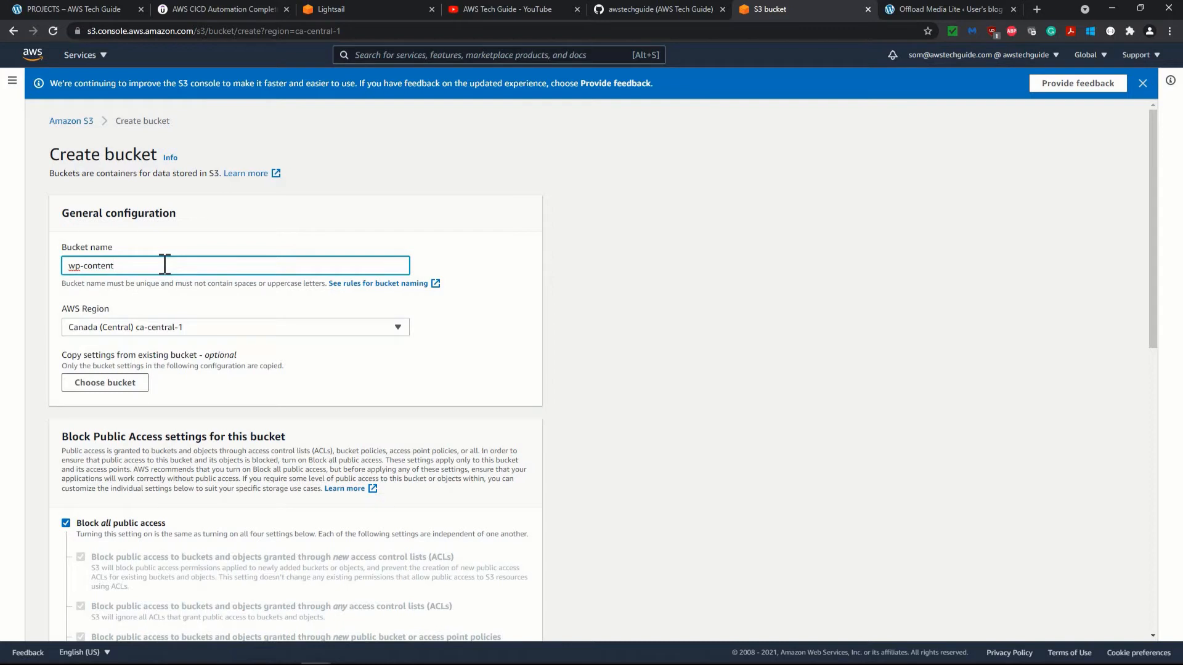
text(-awstg-demo)
click(254, 329)
scroll(232, 444, up, 5)
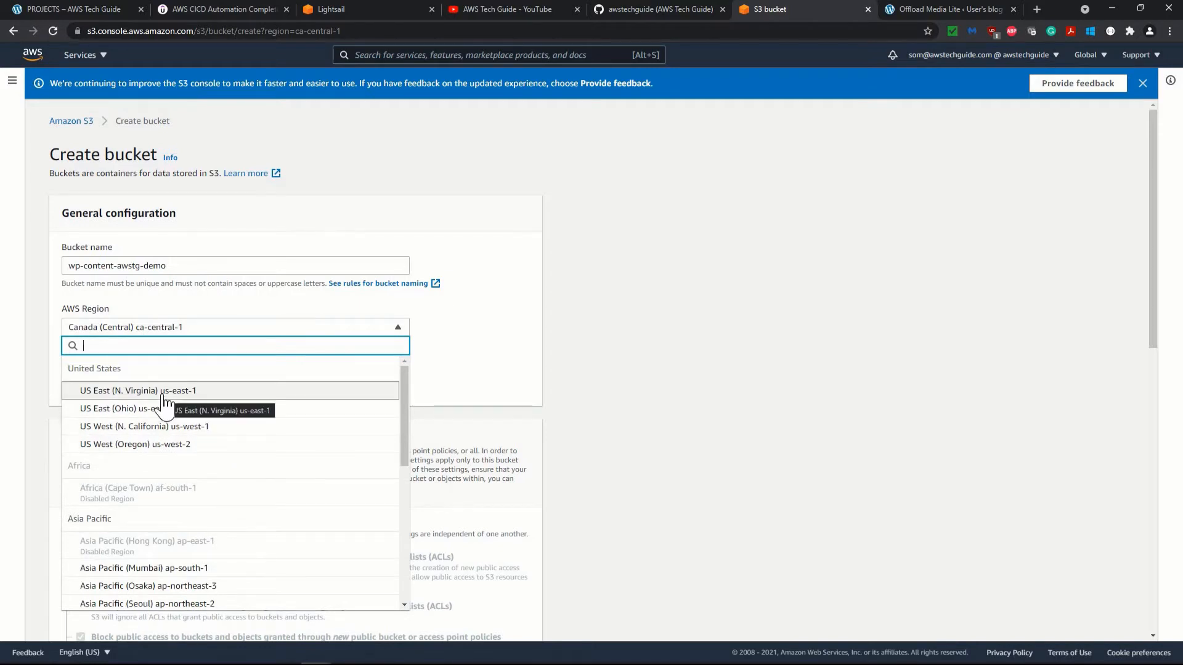
click(164, 396)
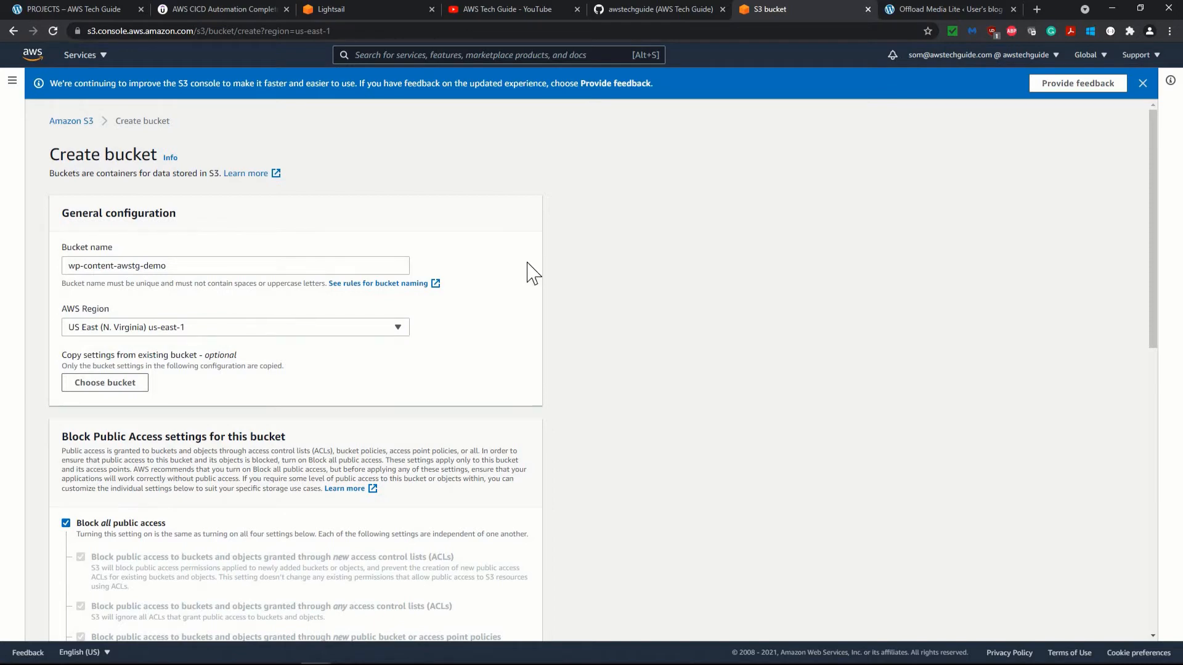
Turn off Block all public access for the new bucket and acknowledge that its objects might become public
scroll(524, 259, down, 3)
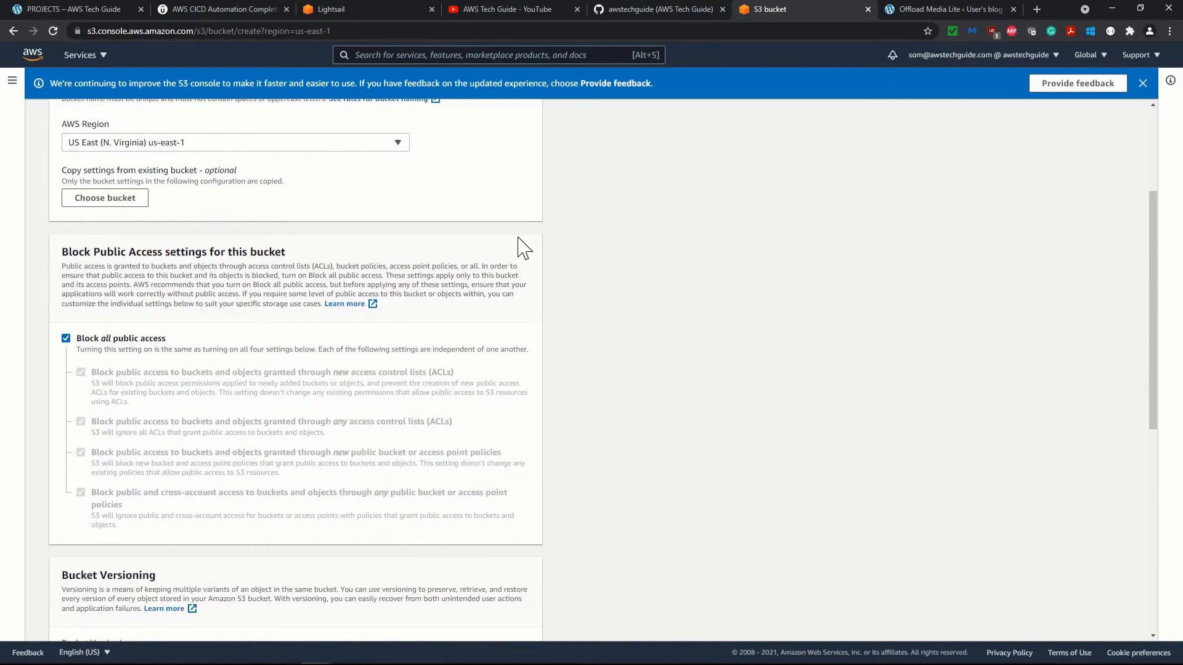
click(66, 339)
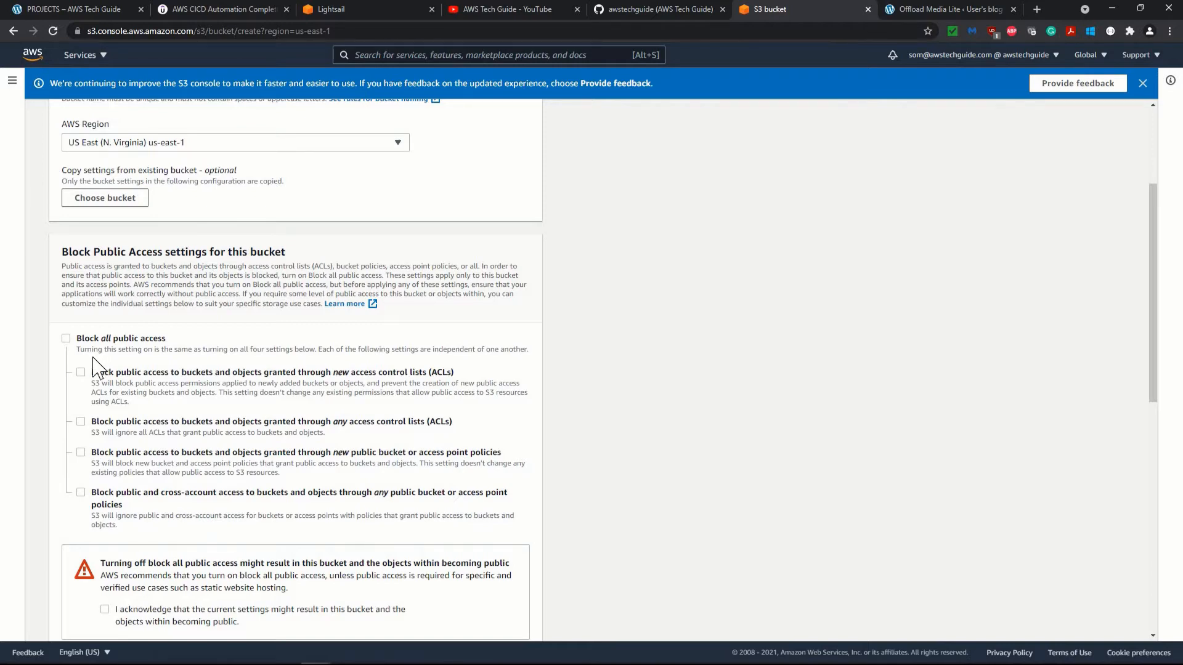
scroll(126, 413, down, 4)
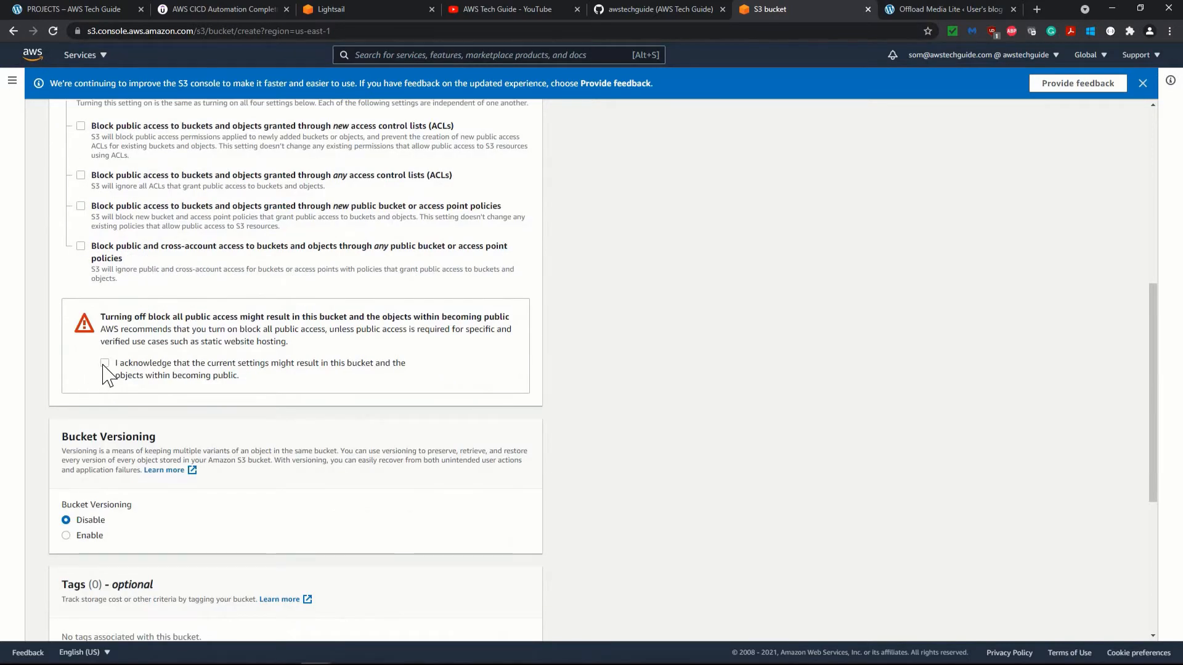
click(105, 363)
Enable default server-side encryption with the Amazon S3 key (SSE-S3) and create the bucket
scroll(383, 427, down, 4)
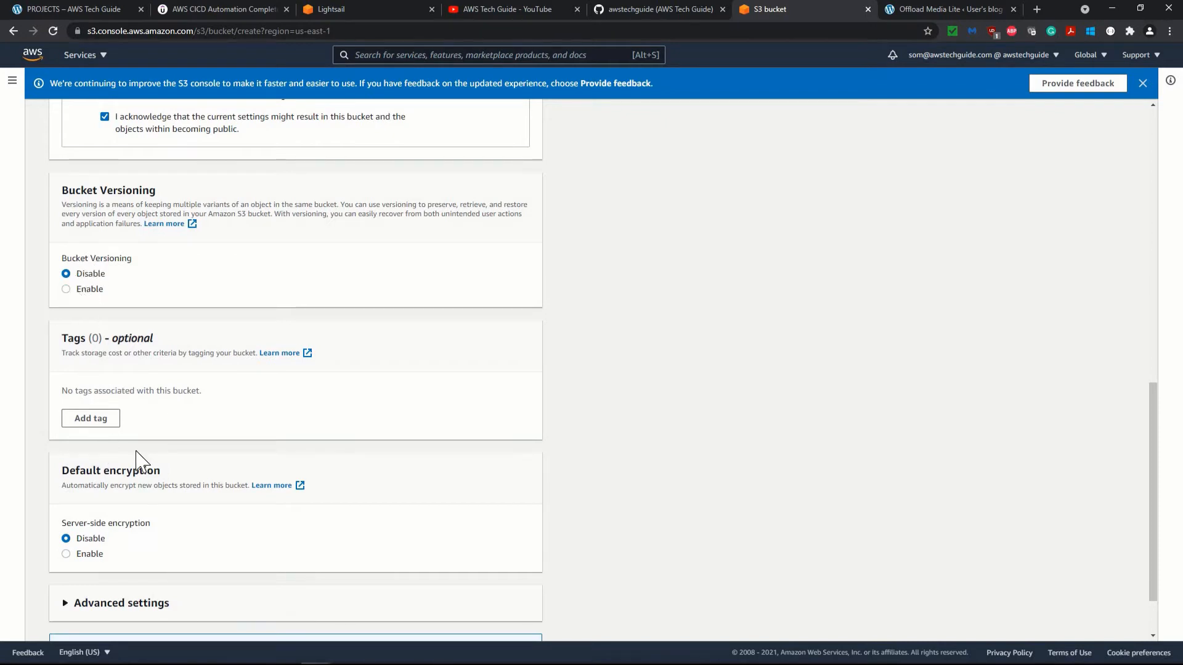
scroll(148, 467, down, 2)
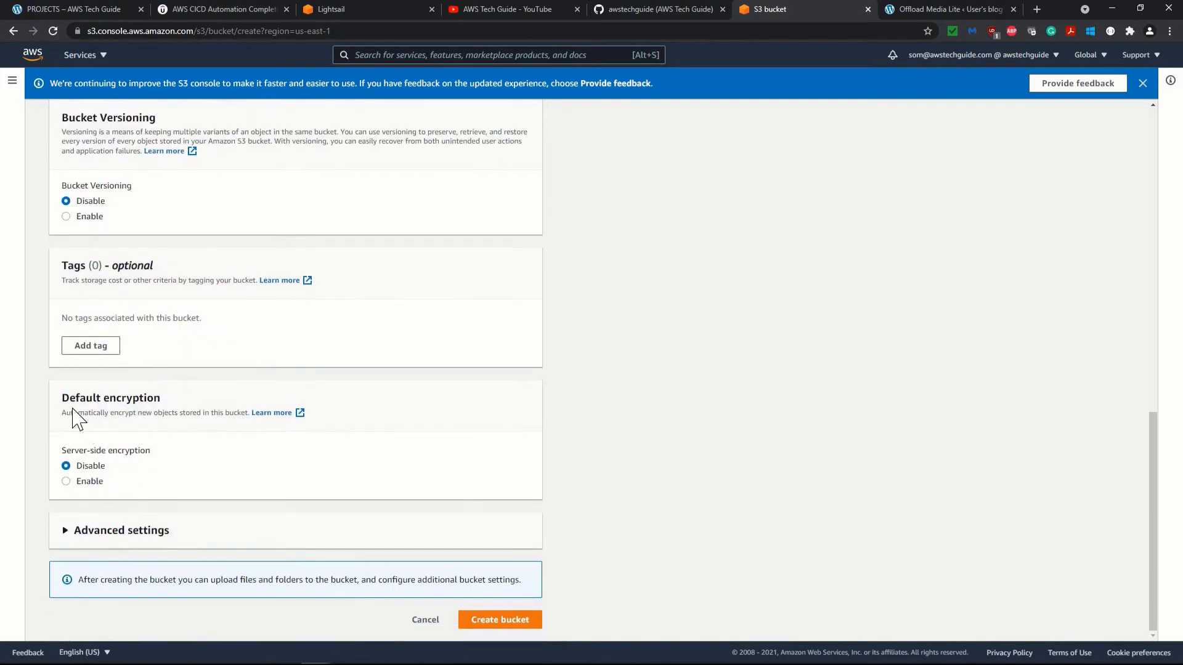
click(66, 482)
scroll(211, 482, down, 2)
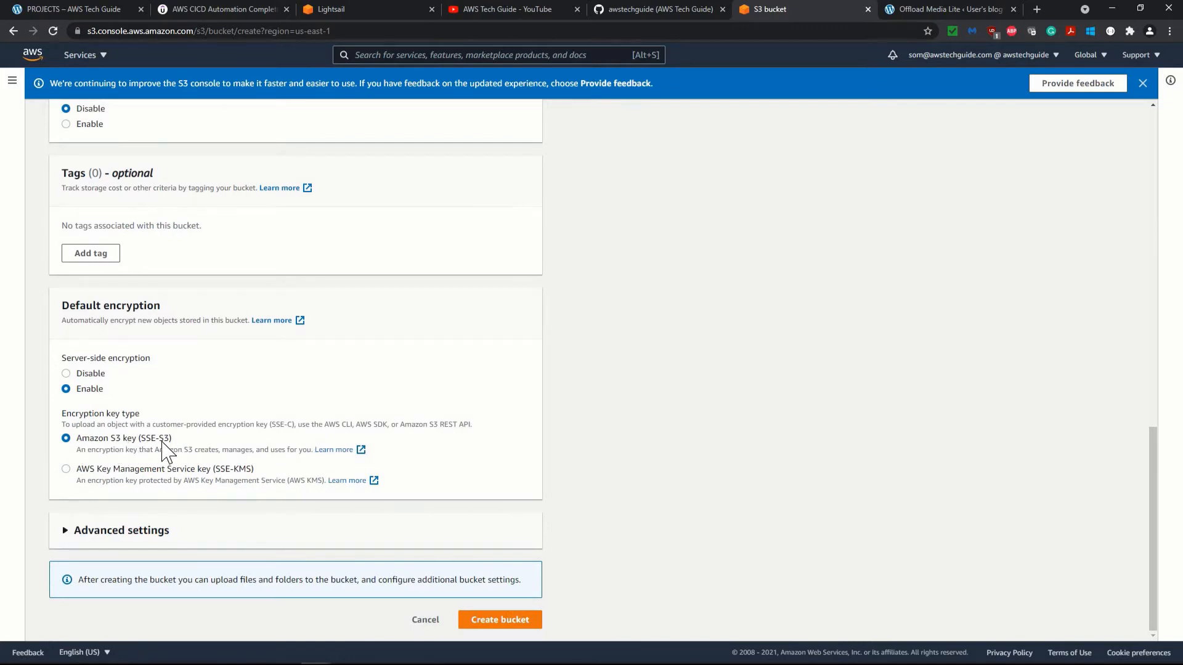
click(502, 621)
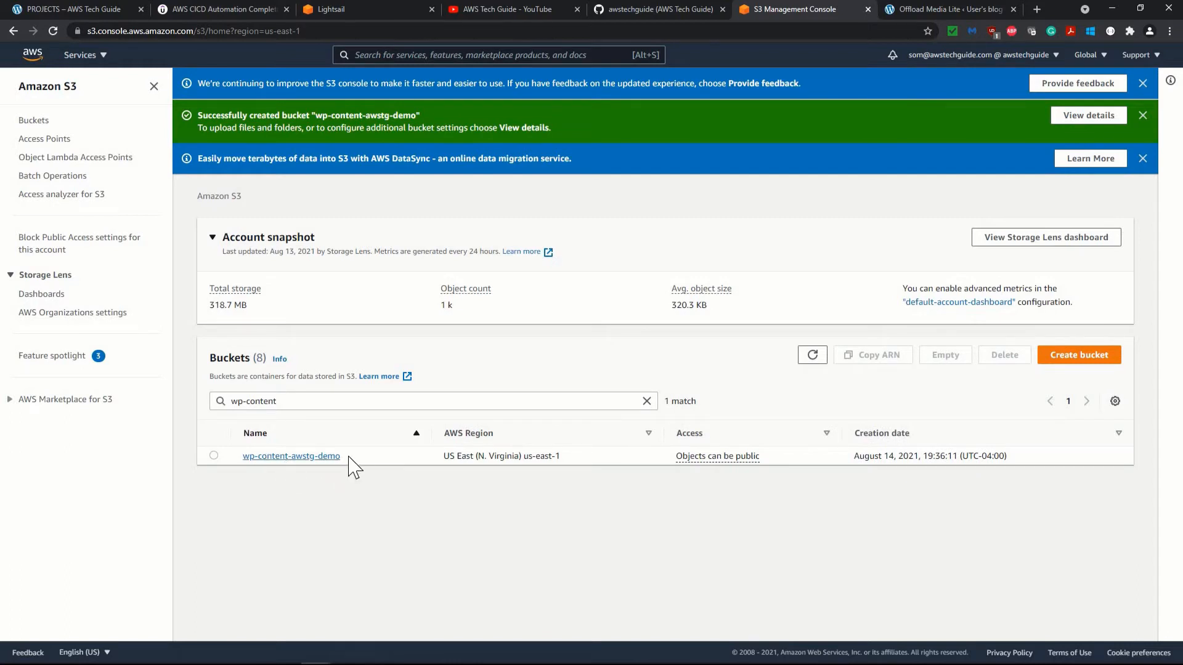
Copy the name of the new wp-content-awstg-demo bucket from the bucket list
drag(349, 459, 252, 461)
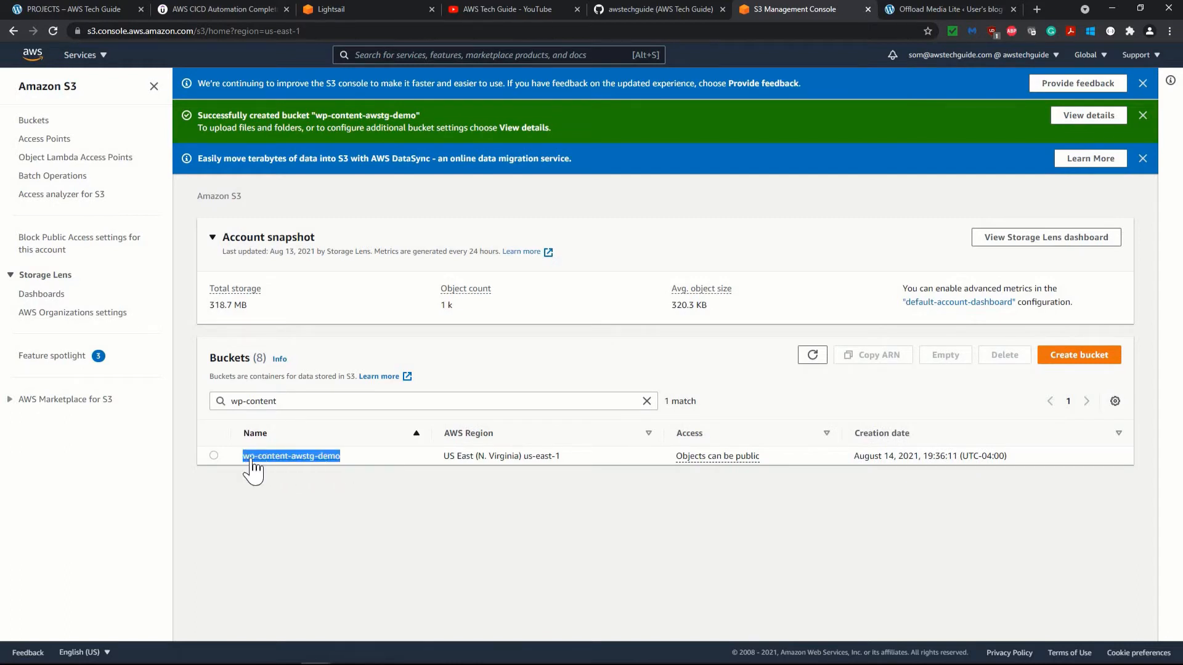
right_click(251, 459)
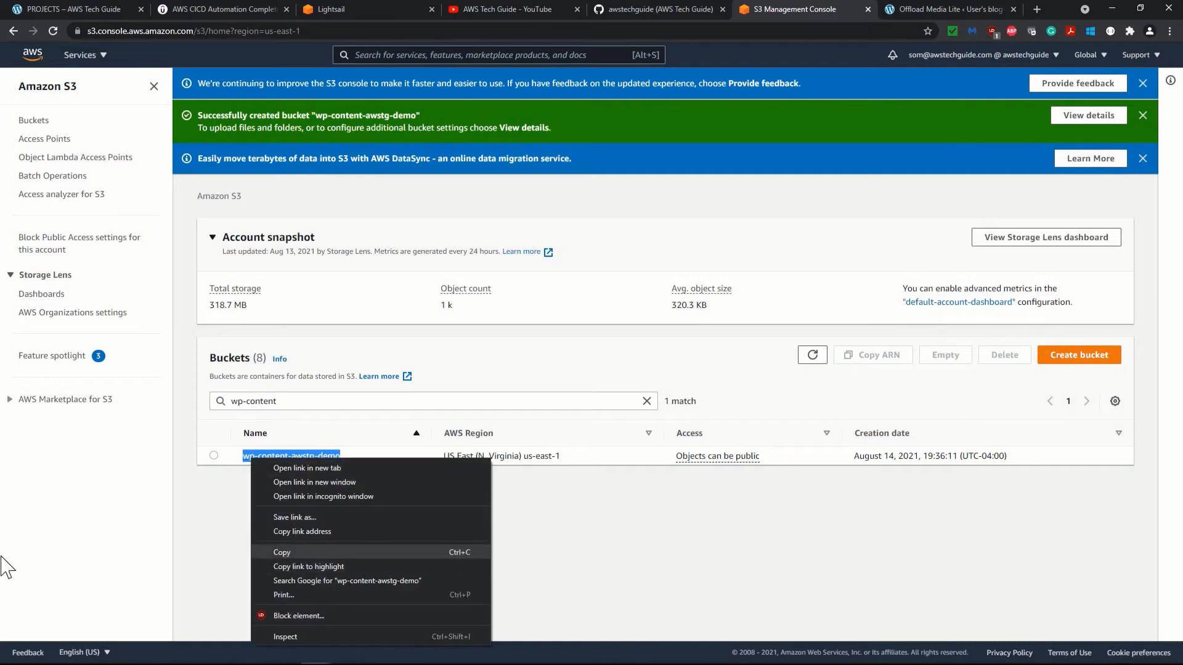
click(291, 548)
key(alt+Tab)
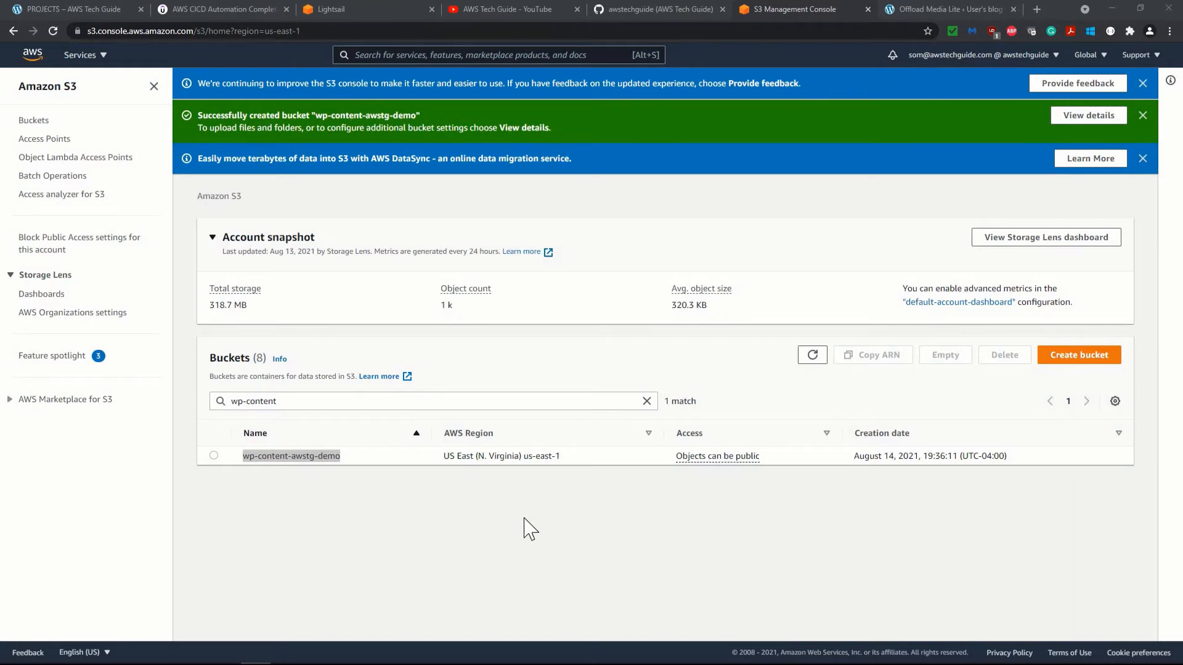
click(348, 498)
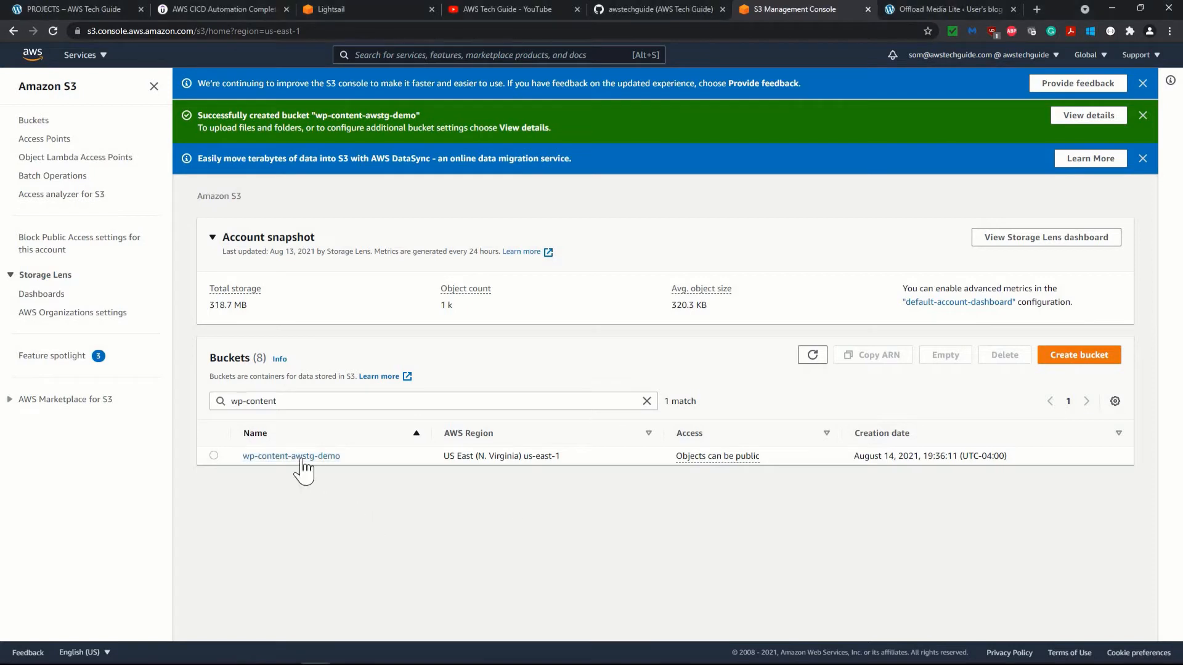
Open the wp-content-awstg-demo bucket's policy for editing and paste the PolicyReadS3 JSON that allows s3:GetObject to everyone
click(302, 457)
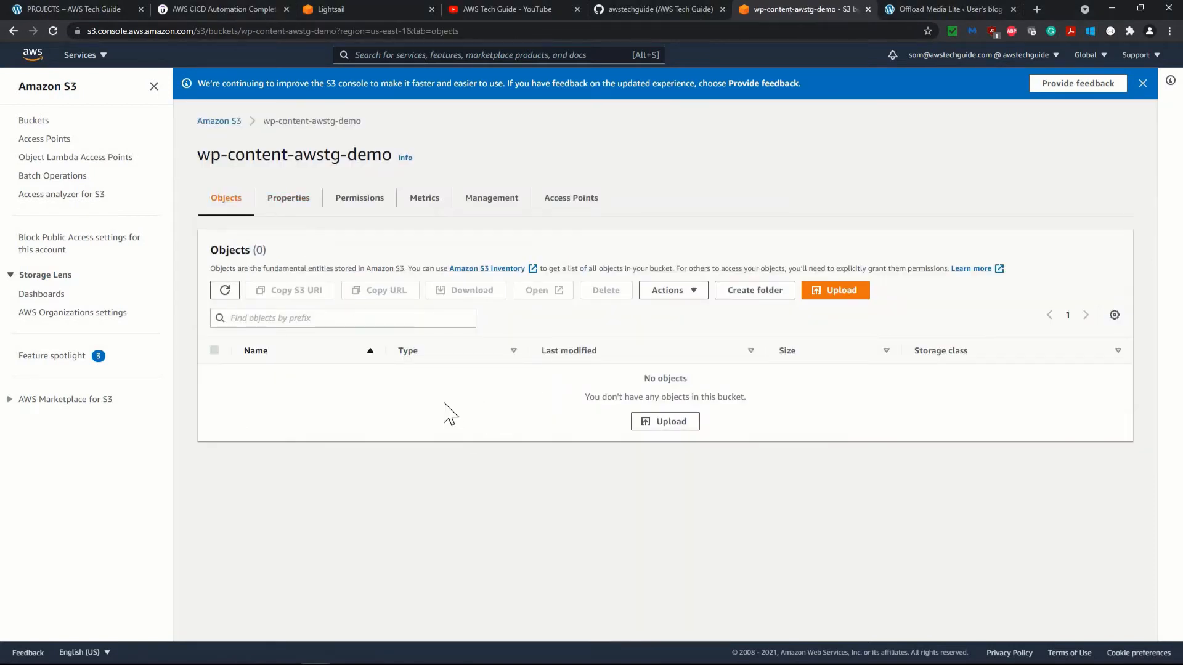
click(360, 210)
scroll(493, 327, down, 4)
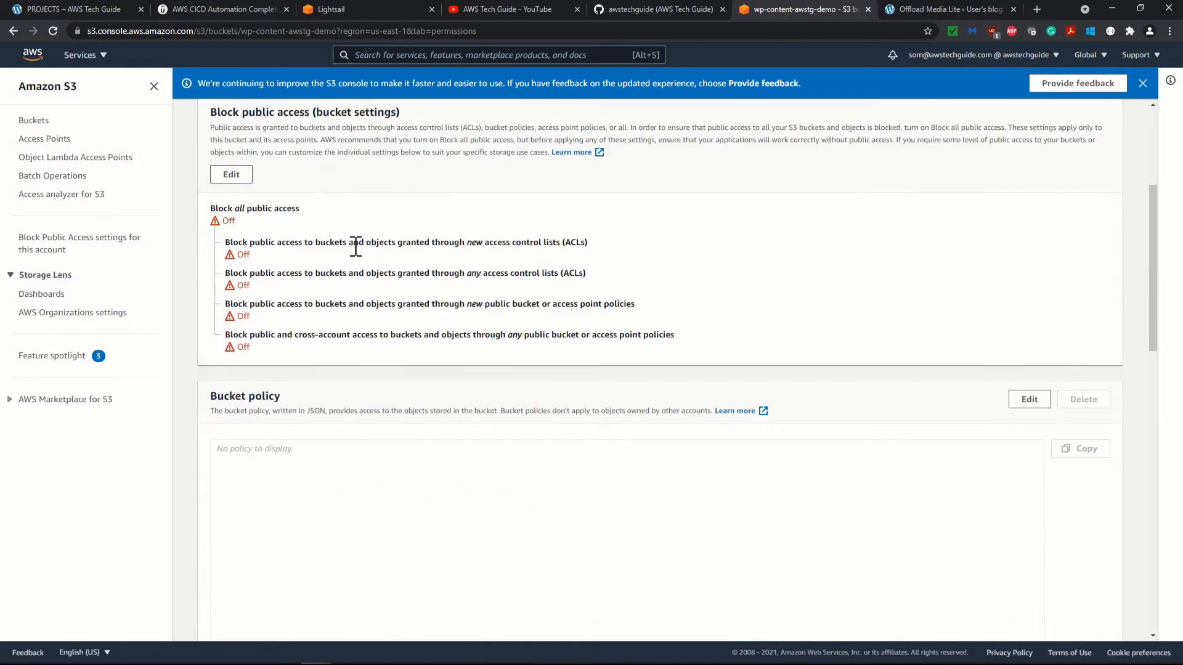
scroll(355, 245, up, 4)
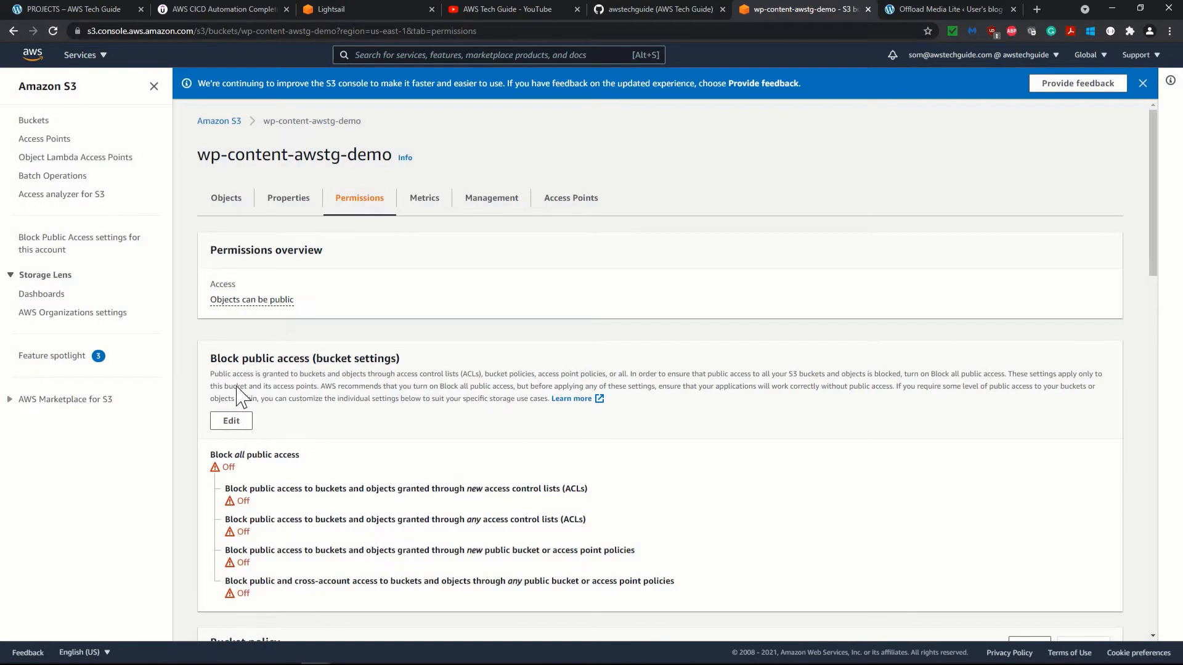
scroll(289, 407, down, 1)
scroll(339, 405, down, 5)
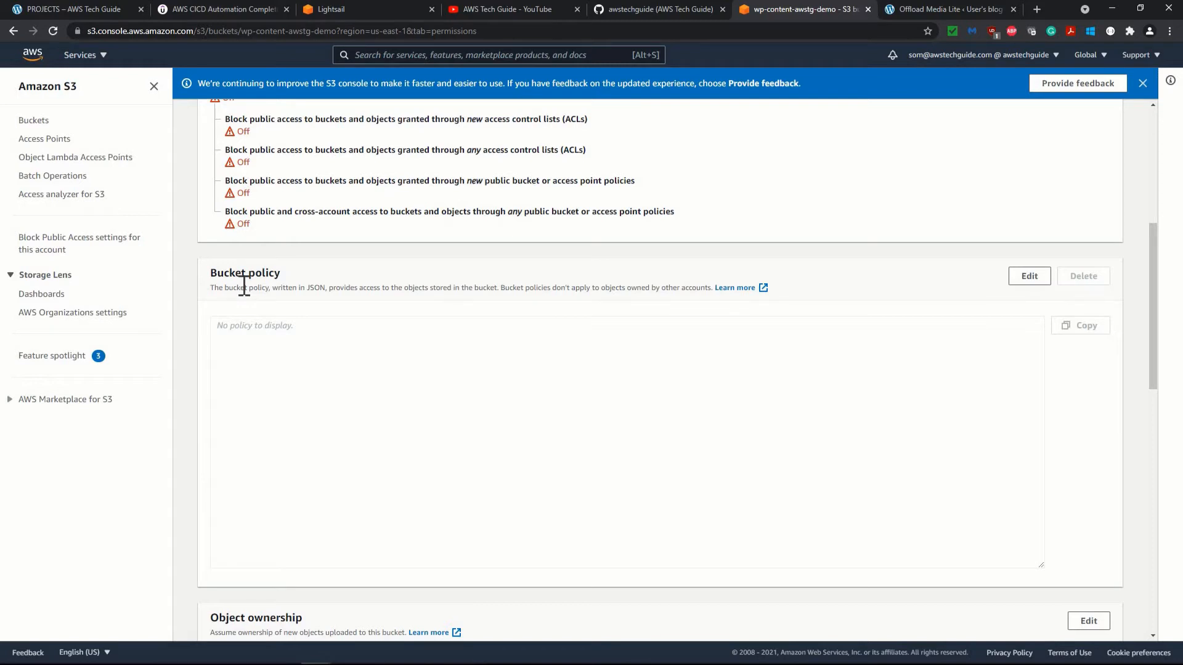
click(1028, 277)
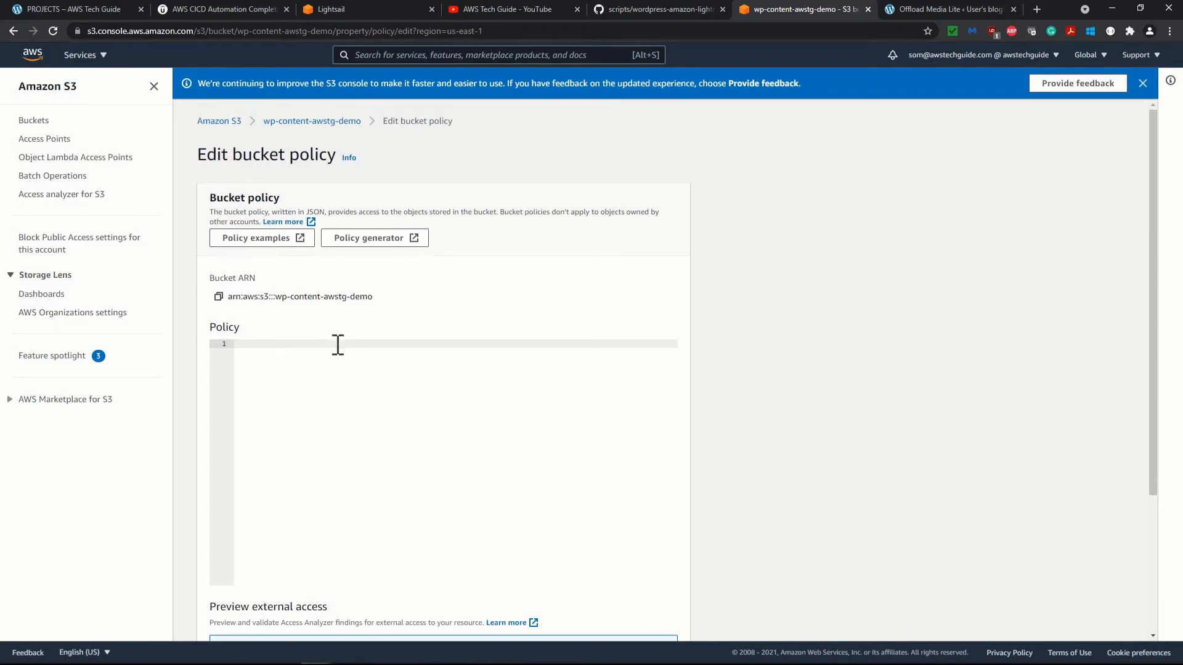
key(ctrl+v)
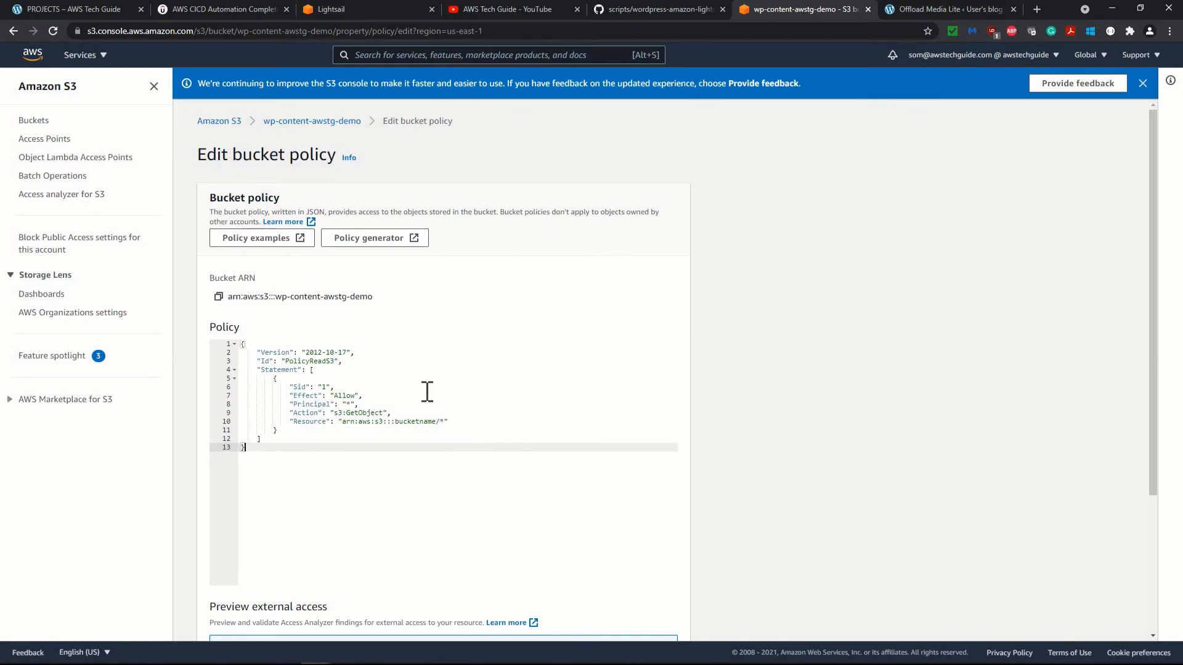
Review the S3 bucket policy section of wordpress-amazon-lightsail-s3.txt on GitHub and return to the bucket policy editor
click(645, 10)
scroll(297, 398, down, 3)
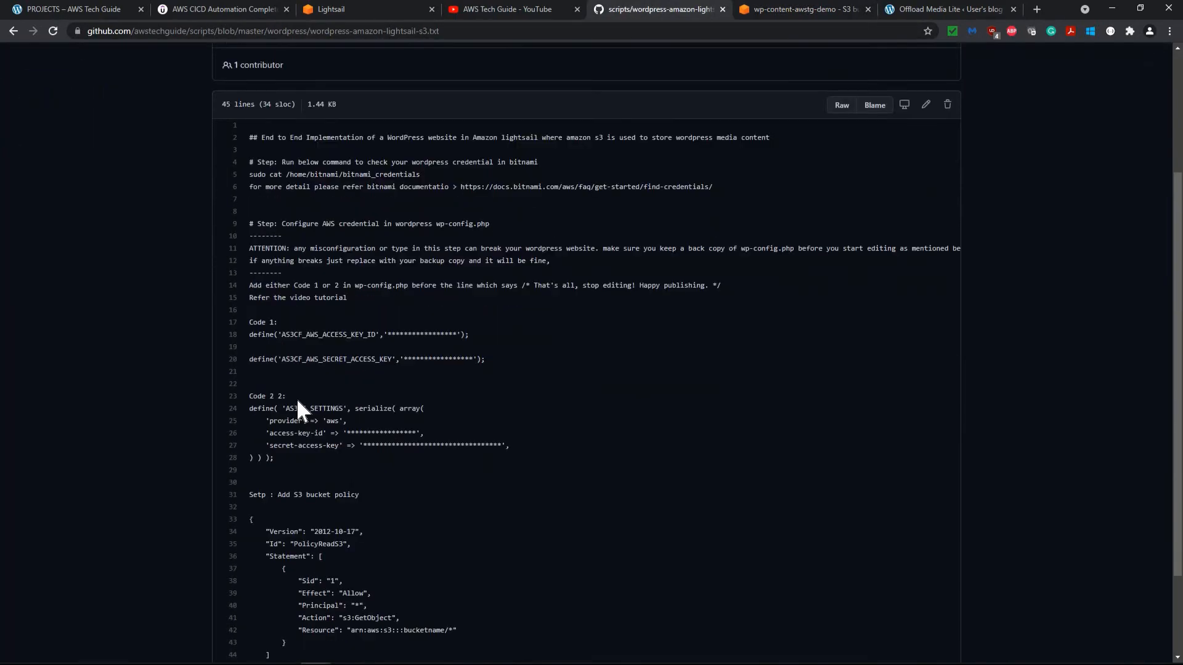
scroll(297, 398, up, 2)
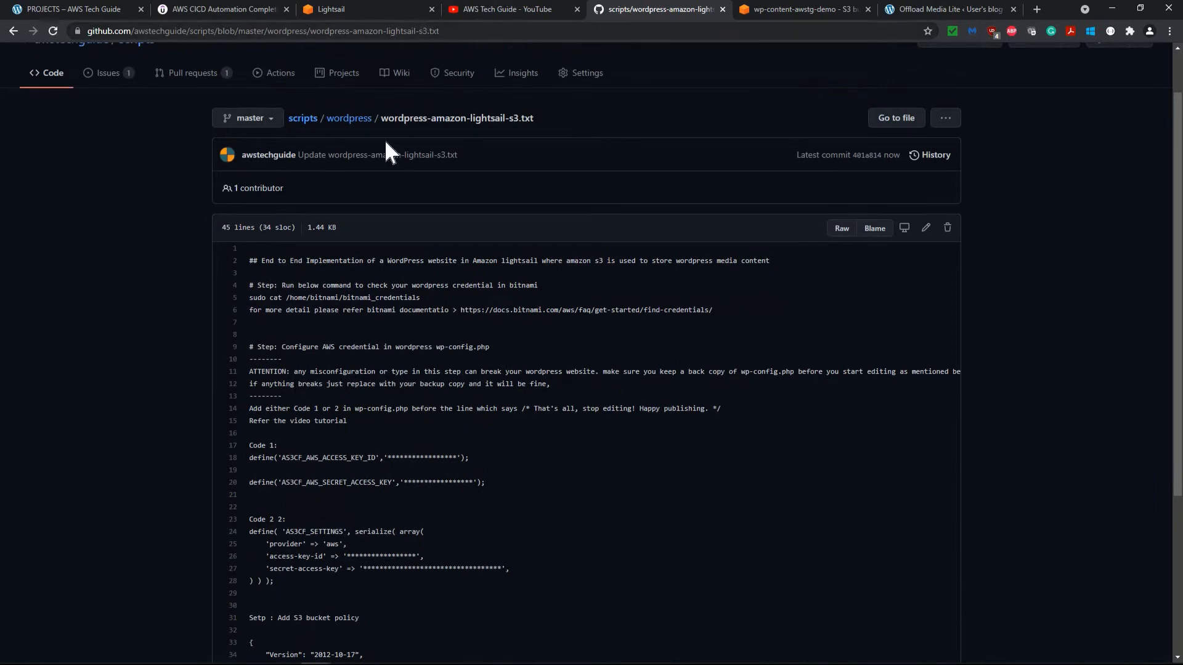
scroll(402, 471, down, 4)
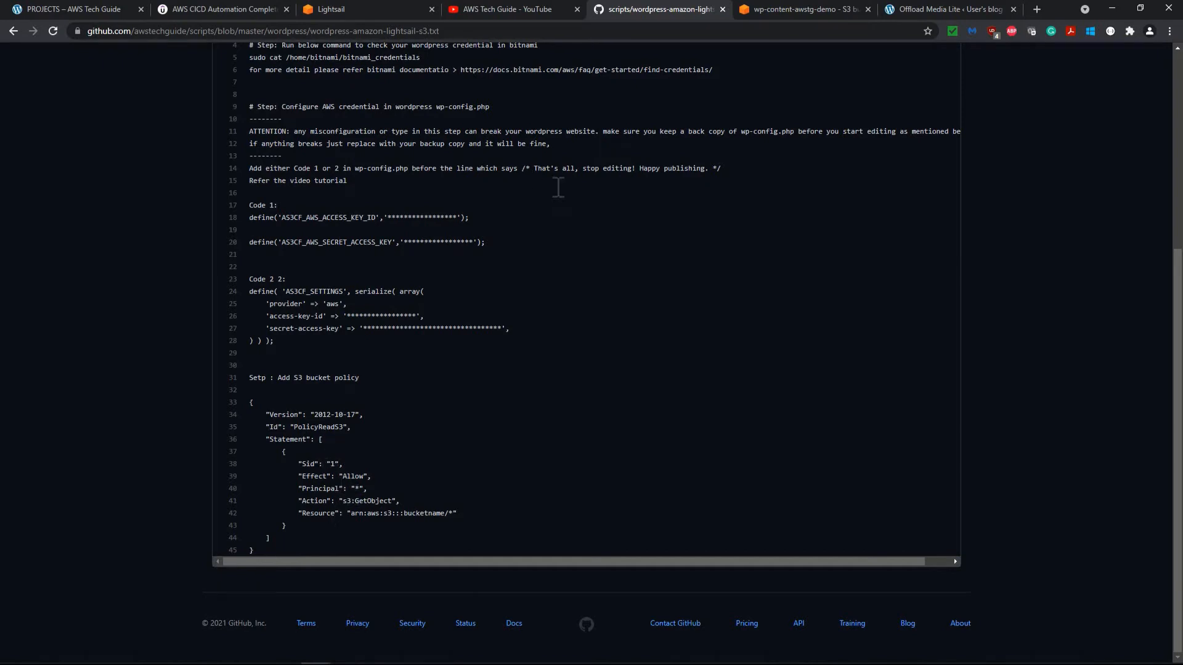
click(798, 11)
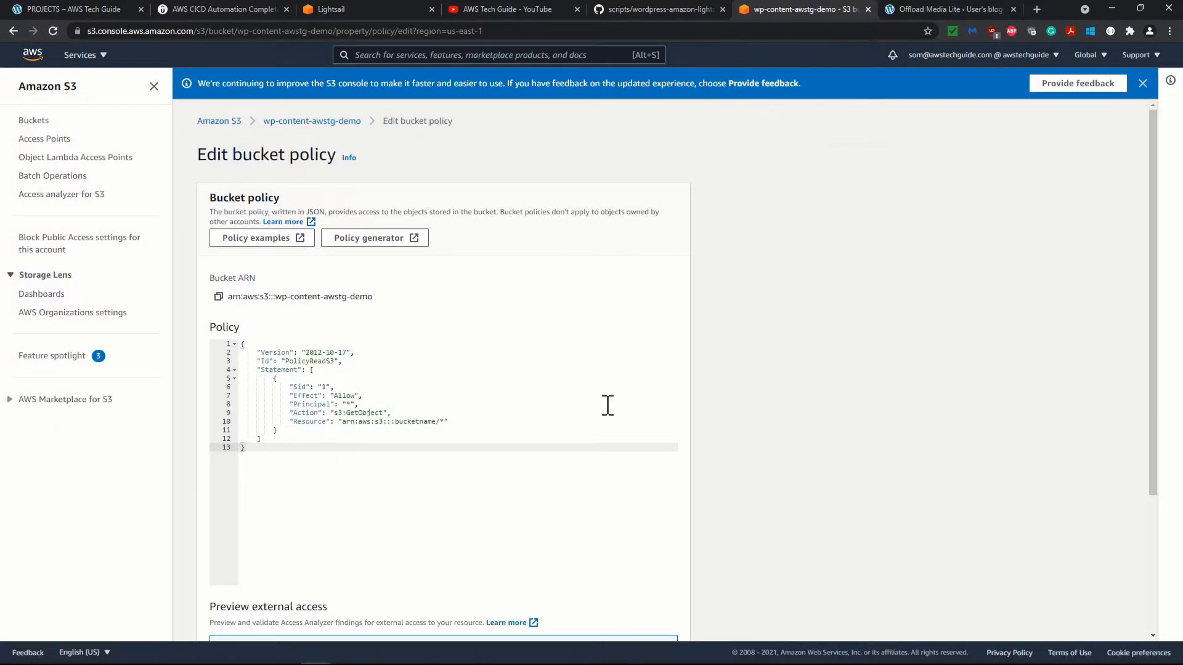
Replace the bucketname placeholder in the policy's Resource ARN with wp-content-awstg-demo
scroll(449, 339, down, 3)
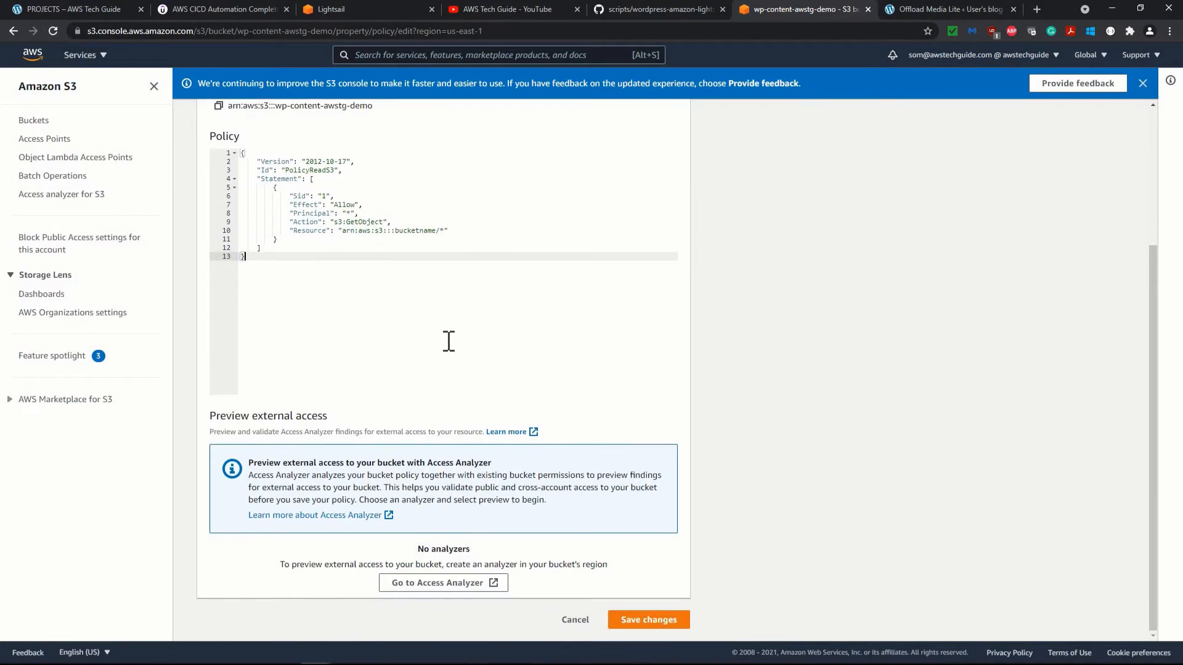
scroll(419, 431, up, 3)
double_click(410, 416)
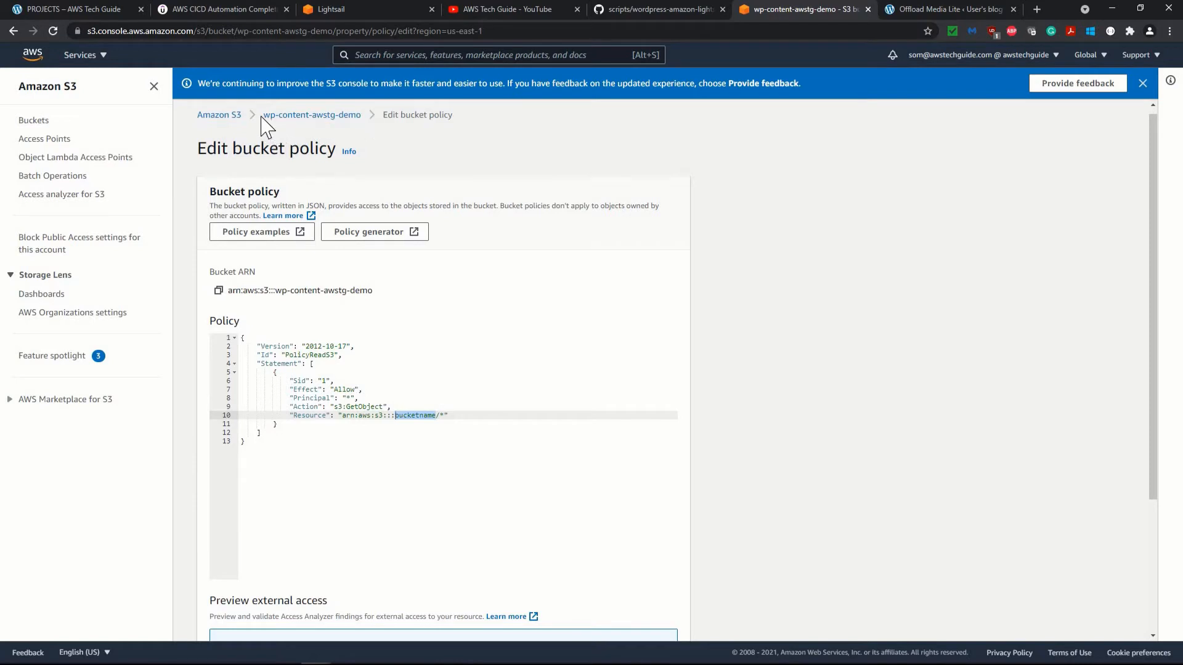
triple_click(285, 117)
right_click(283, 114)
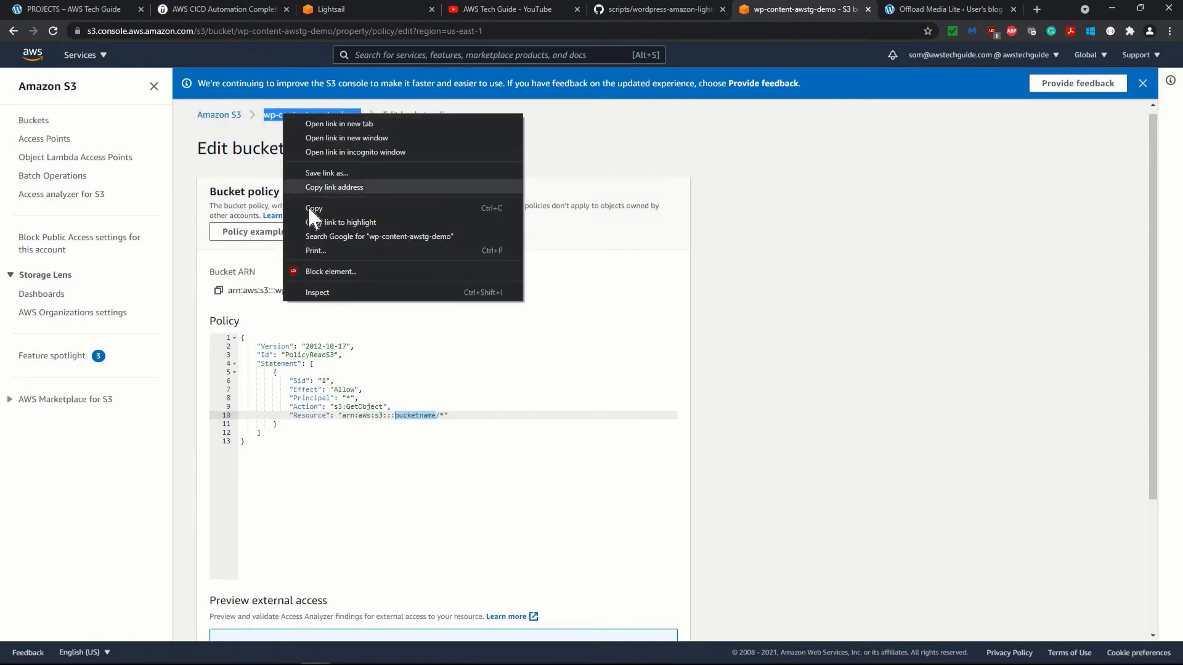
click(425, 425)
double_click(408, 415)
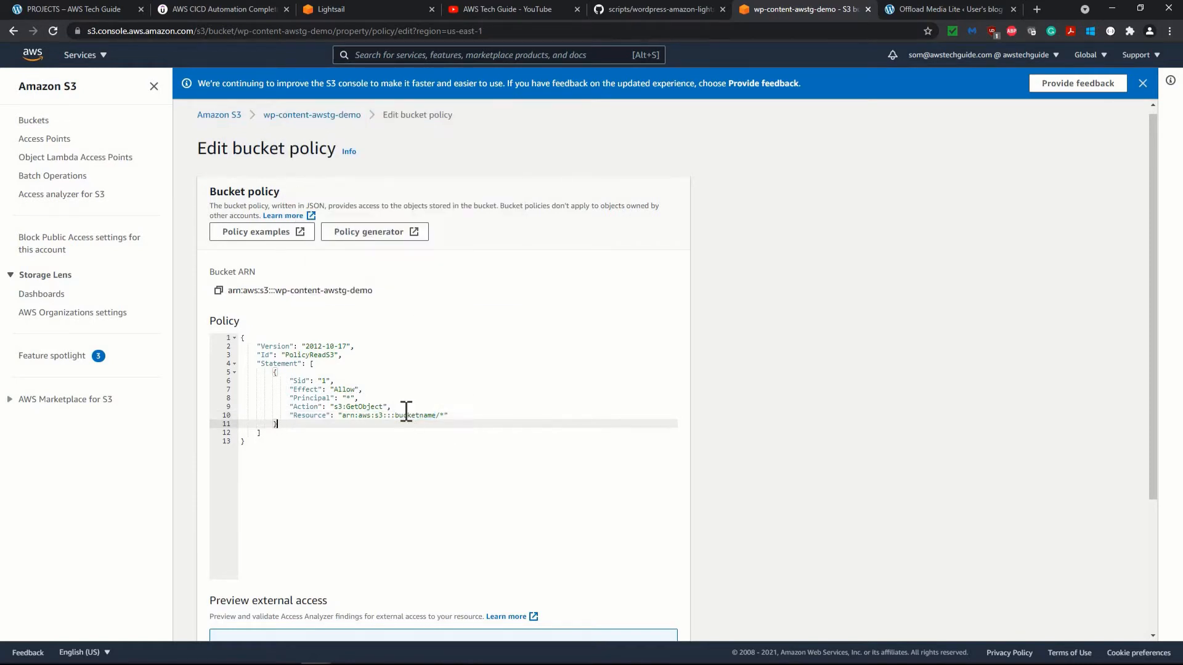
key(ctrl+v)
click(409, 416)
key(Delete)
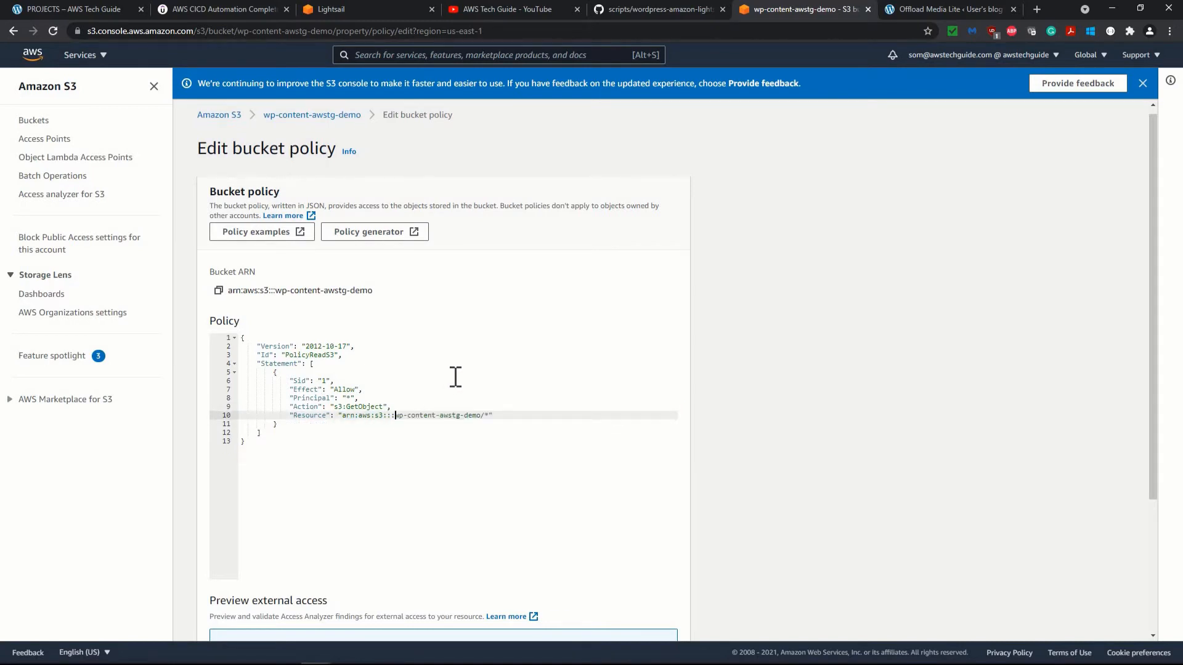
click(464, 373)
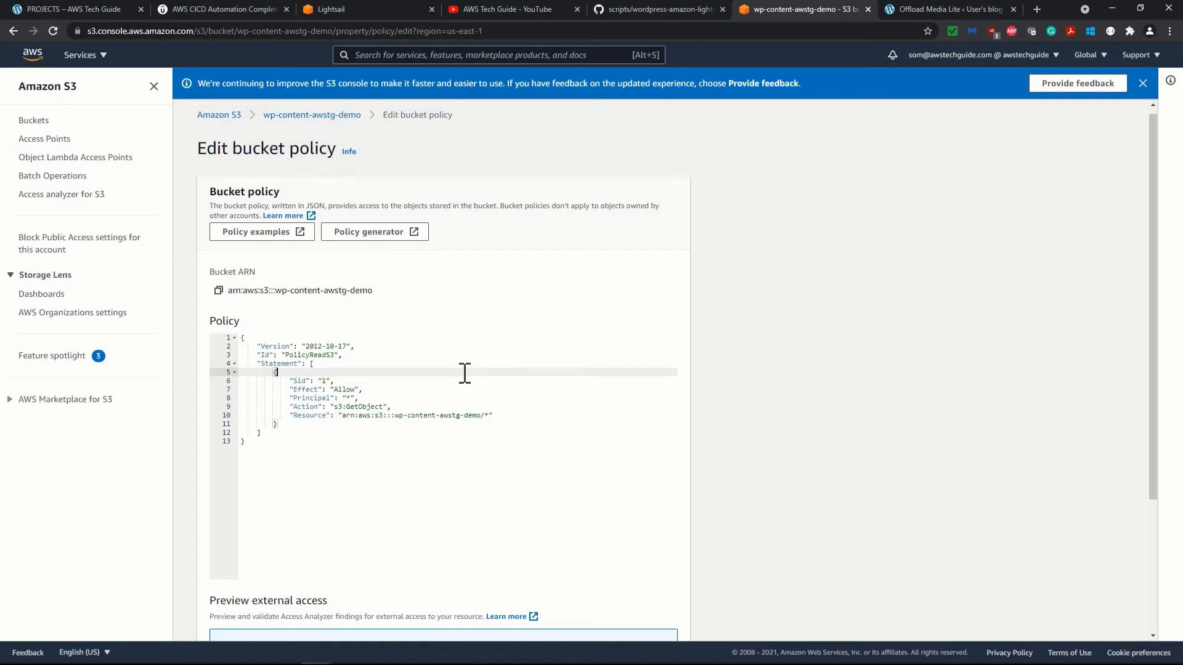
drag(281, 439, 240, 338)
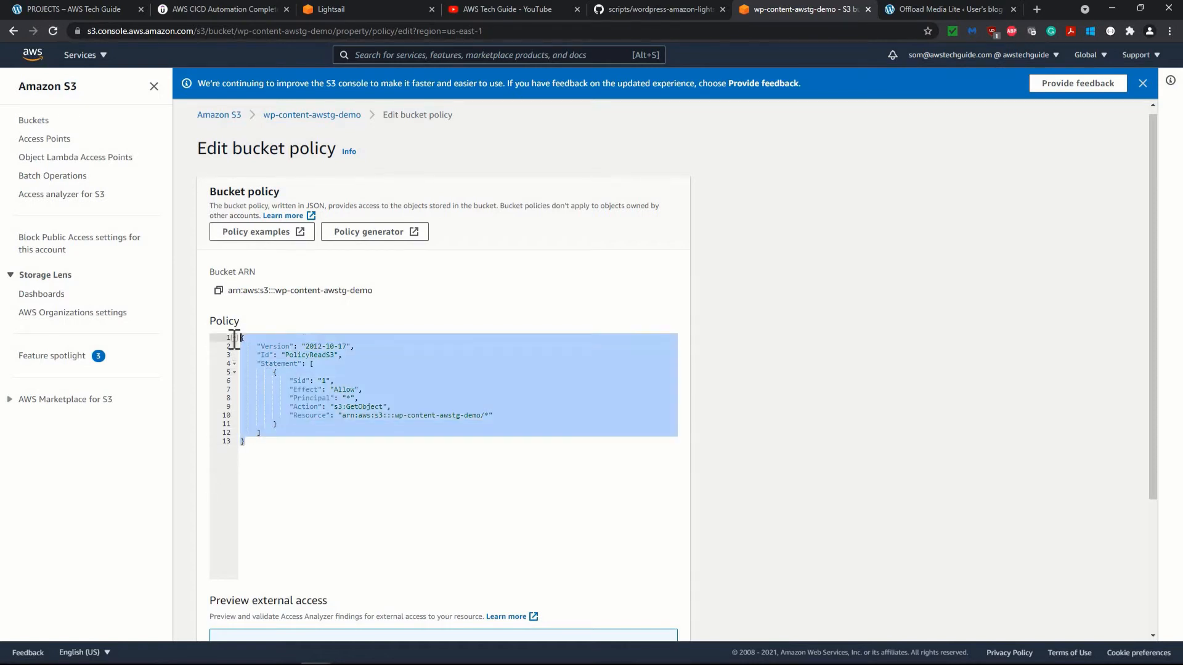
Save the edited bucket policy of wp-content-awstg-demo and review the bucket's public access and policy settings
click(491, 394)
scroll(468, 370, down, 3)
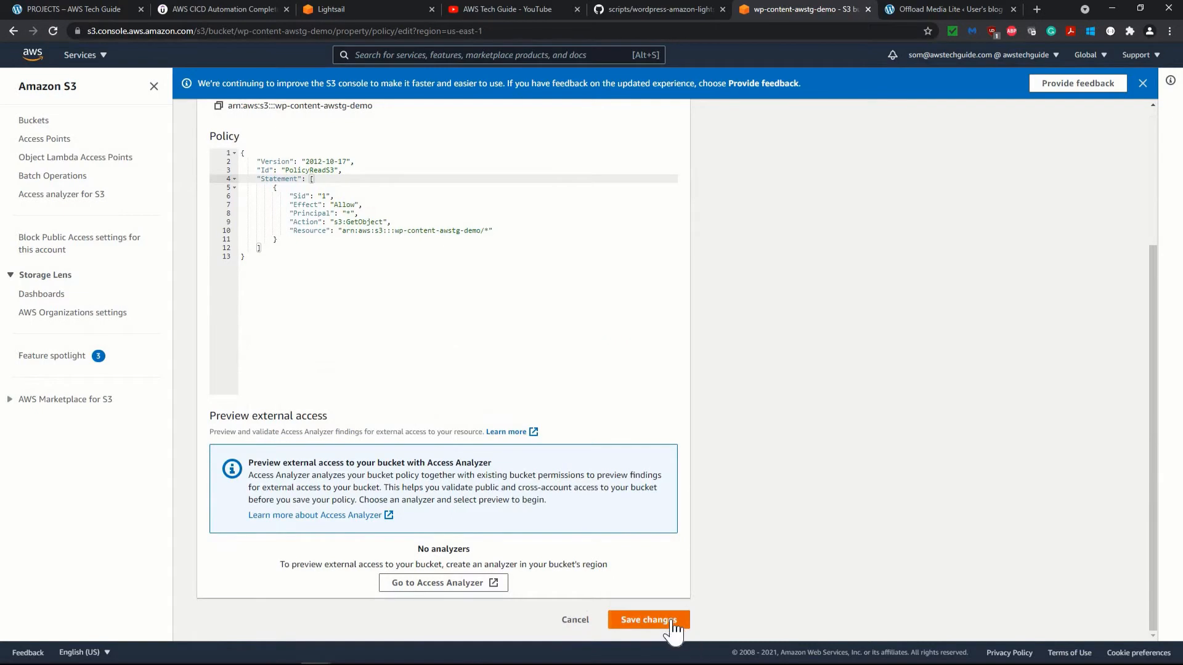
click(673, 624)
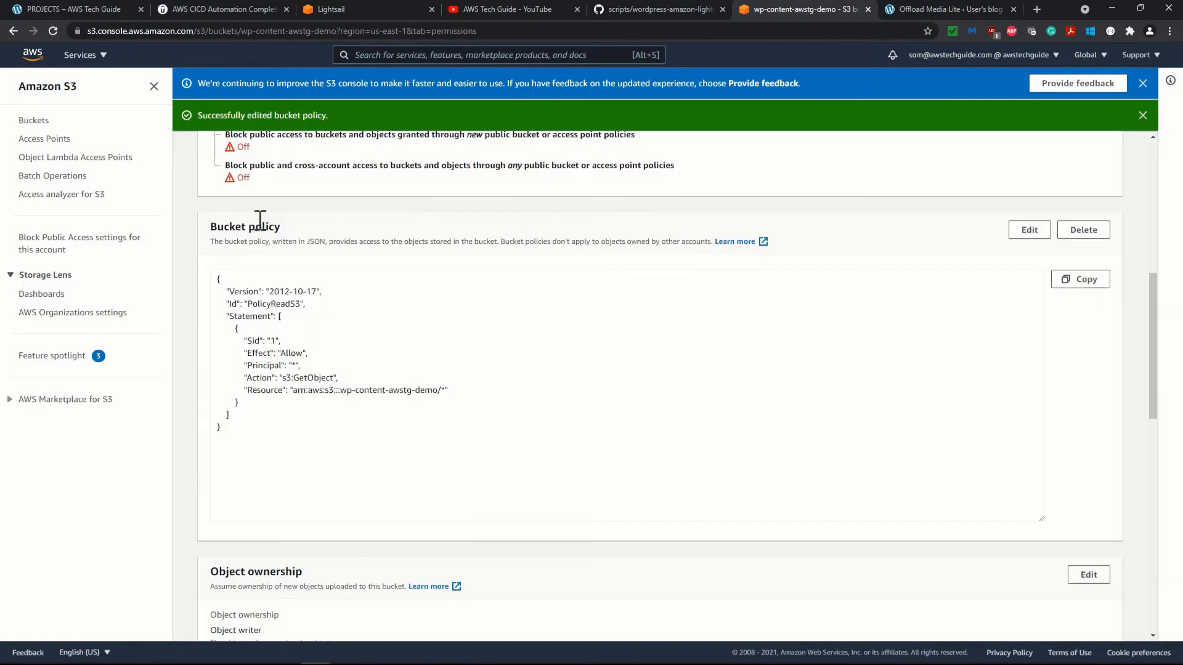
scroll(708, 427, up, 1)
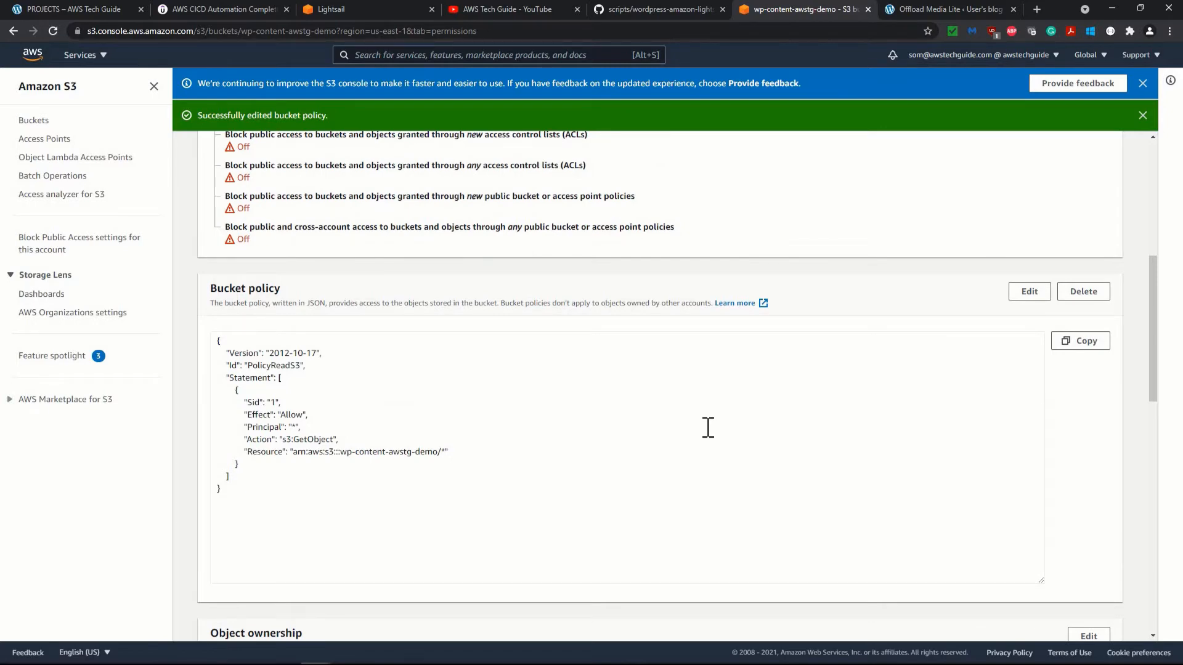
scroll(708, 428, up, 6)
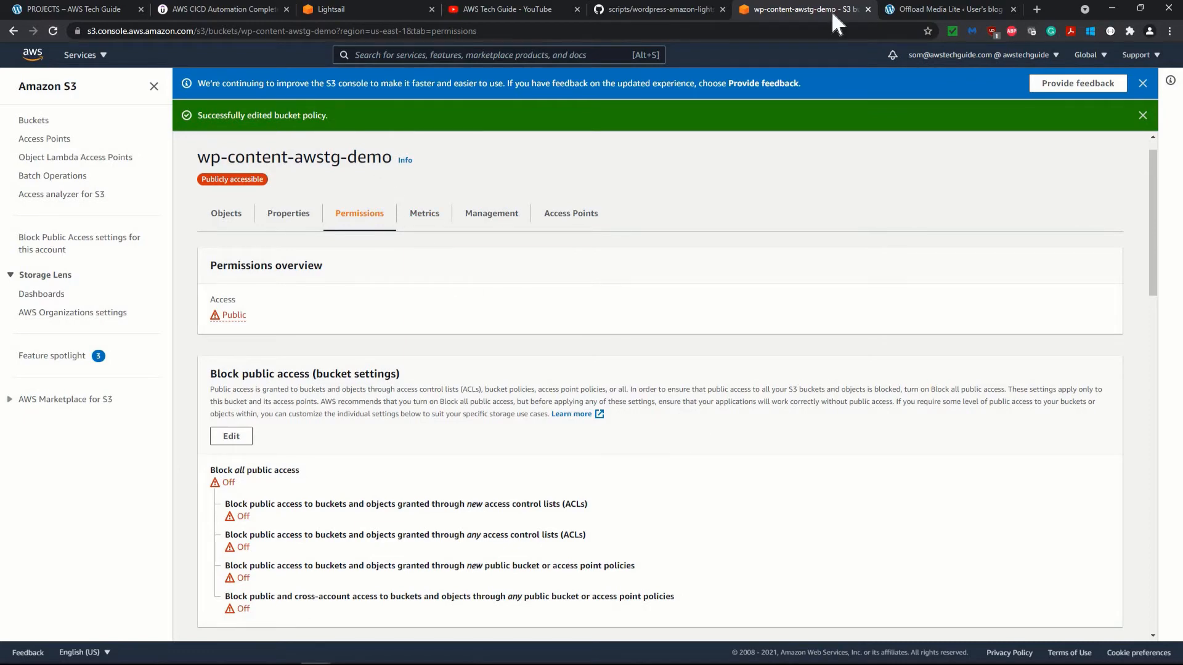
scroll(652, 498, down, 9)
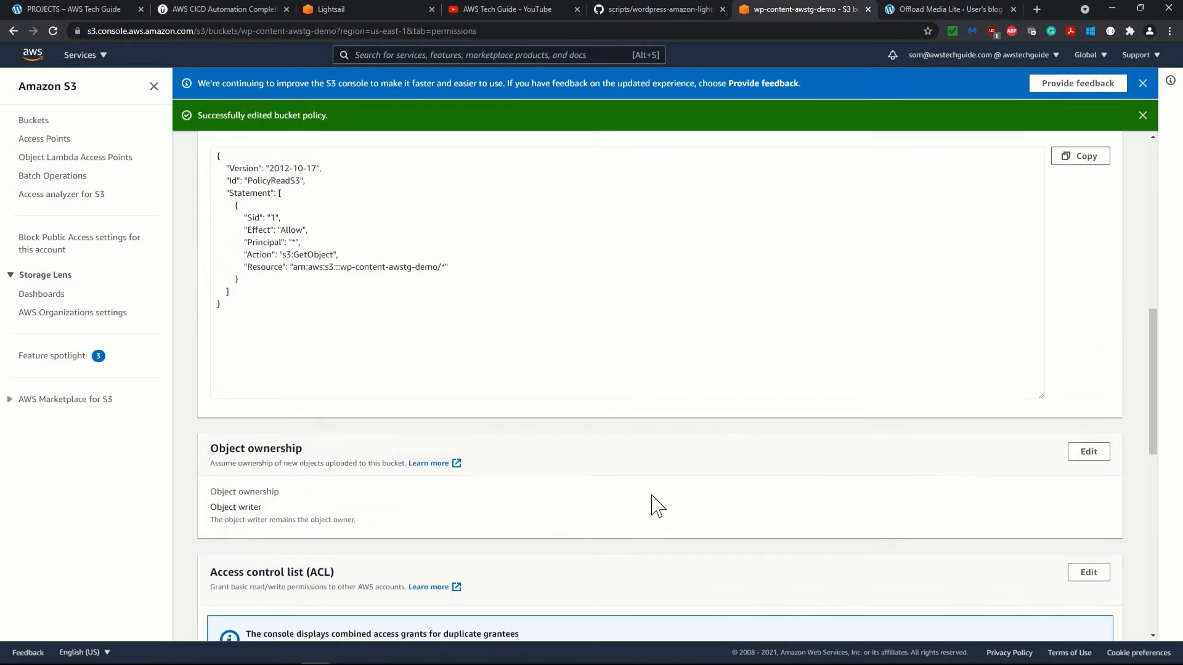
scroll(653, 496, up, 7)
Check the Offload Media Lite storage provider settings, then open a maximized browser SSH terminal for the Lightsail instance awstg-demo-wp1
click(923, 9)
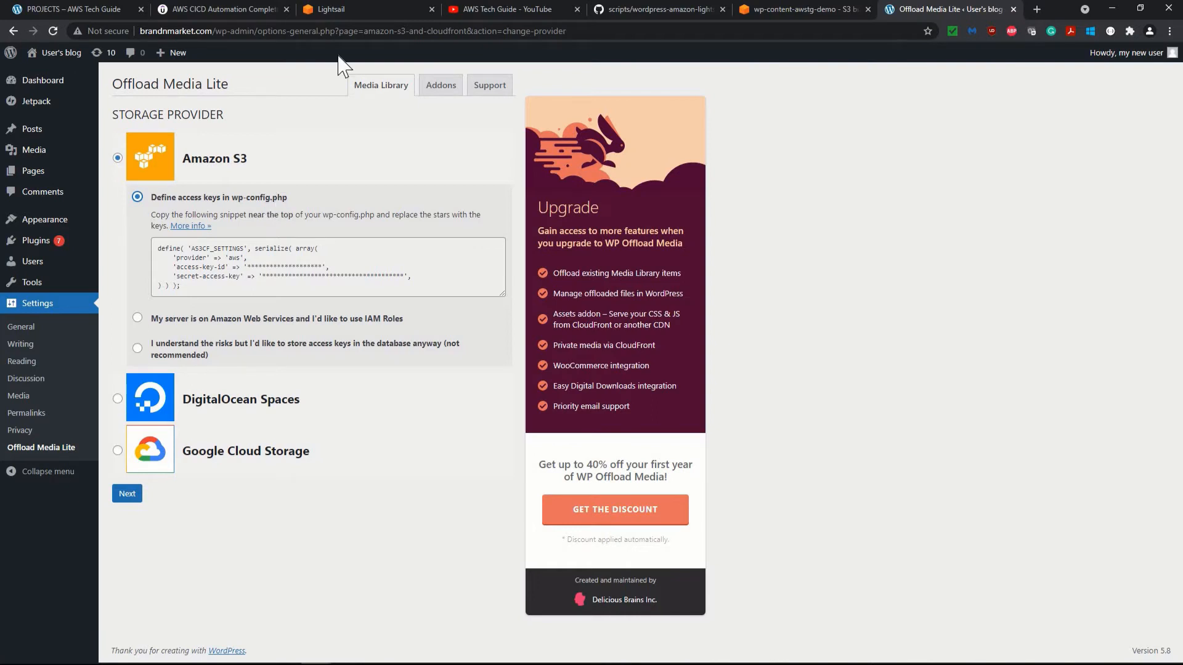
click(323, 9)
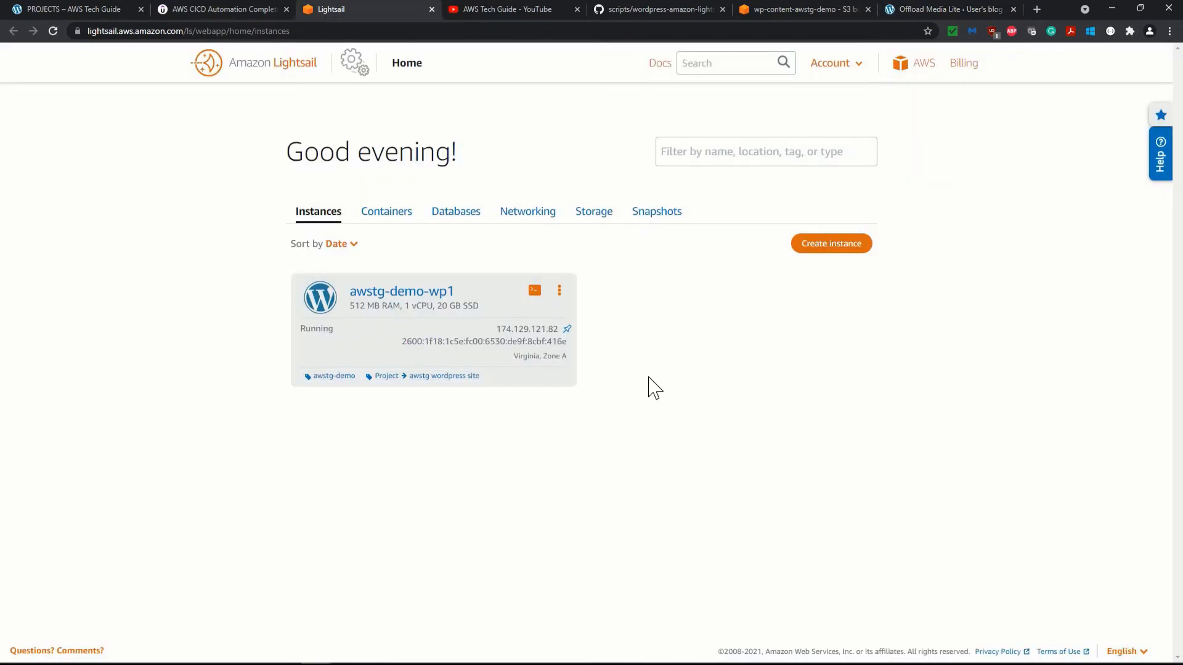
click(536, 293)
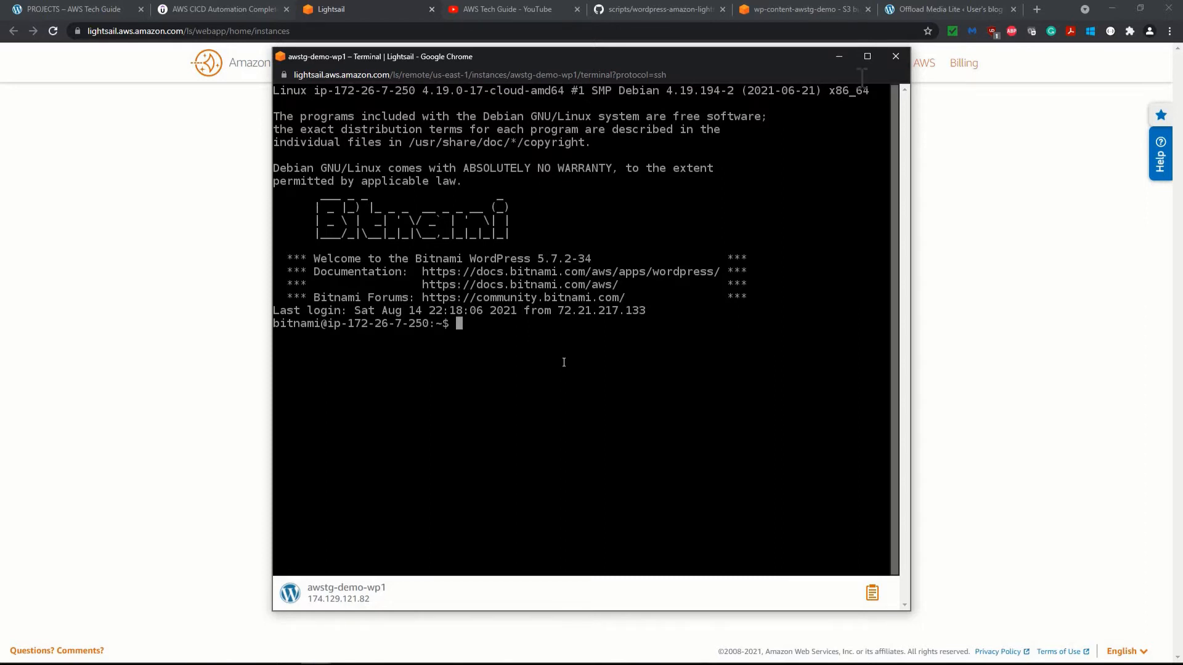
click(867, 56)
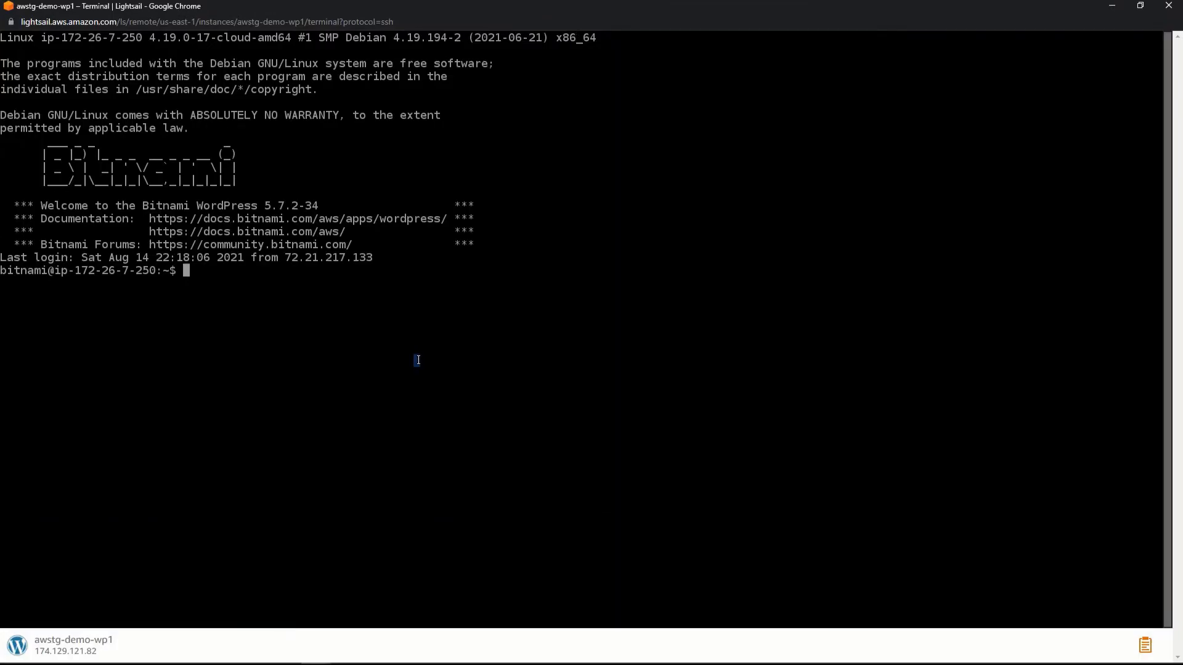
text(cd )
text(opt/)
text(bitn)
key(BackSpace)
key(BackSpace)
key(BackSpace)
key(BackSpace)
key(BackSpace)
key(BackSpace)
key(BackSpace)
key(BackSpace)
key(BackSpace)
key(BackSpace)
key(BackSpace)
Move up from the home directory to the filesystem root, printing the working directory before and after
text(pwd)
key(Return)
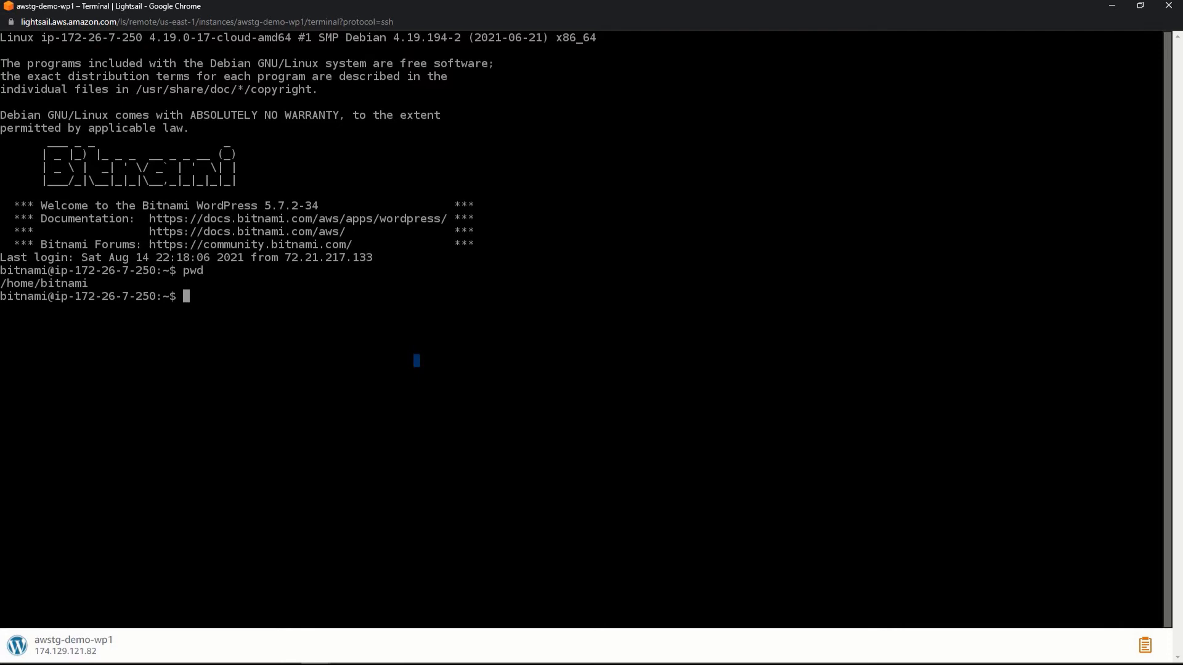
text(cd ..)
key(Return)
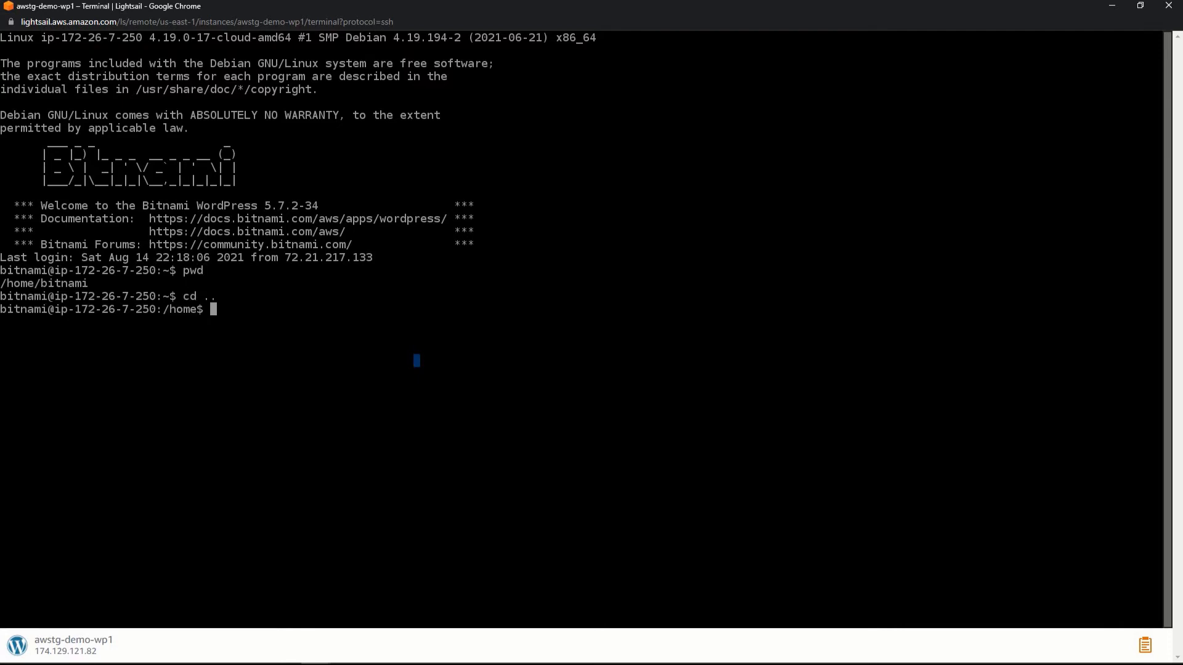
text(cd ..)
key(Return)
text(cd .)
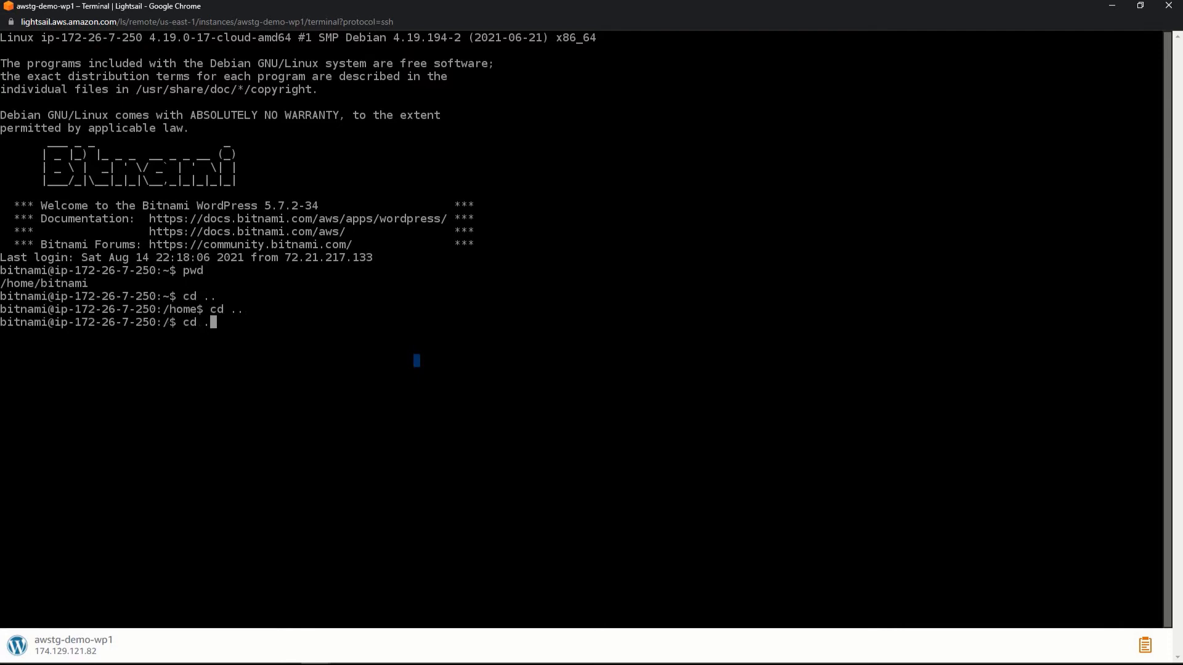
text(.)
key(Return)
text(pwd)
key(Return)
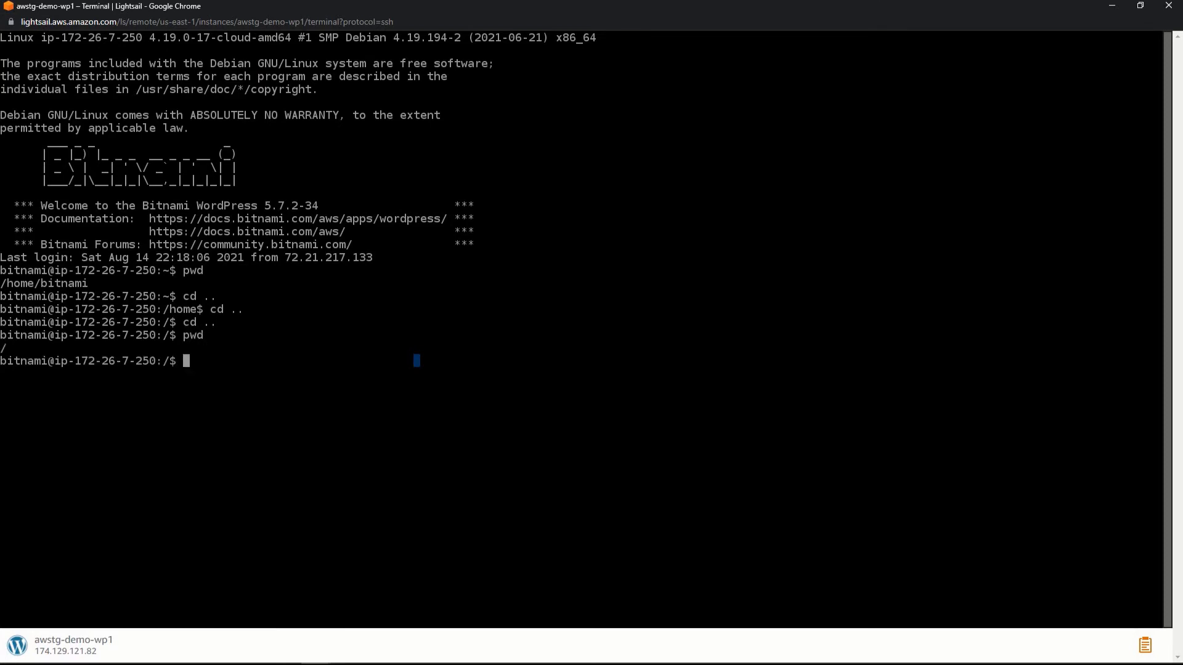
Change the working directory to opt/bitnami/wordpress
text(cd opt/bitn)
key(Tab)
text(wordp)
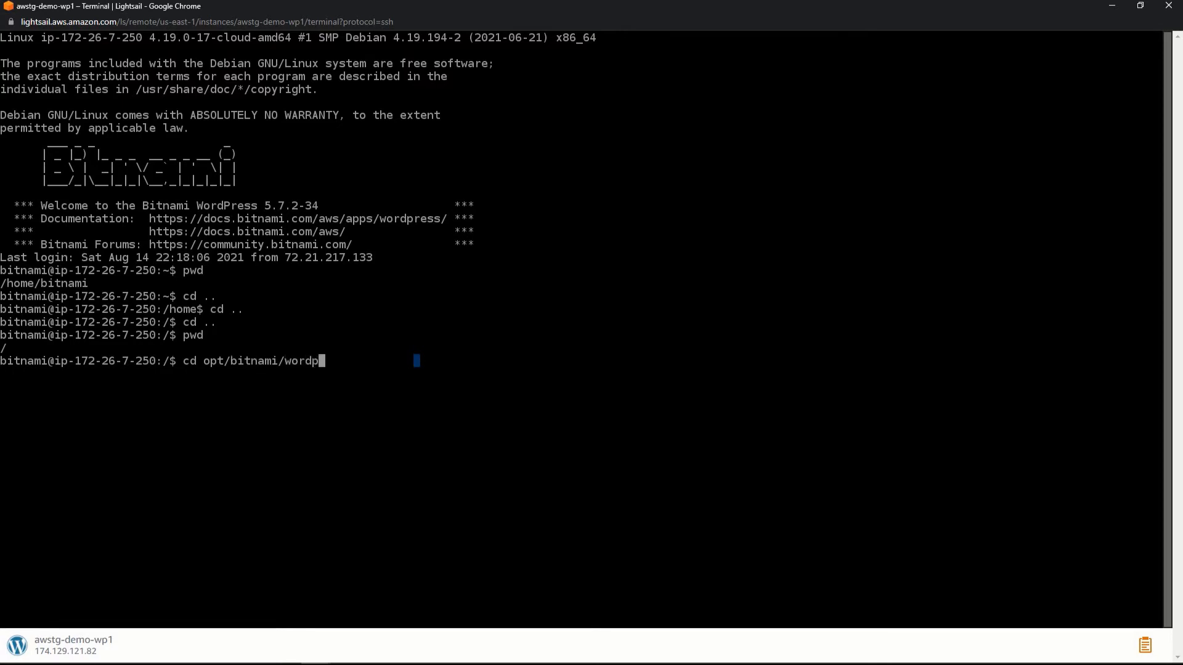
key(Tab)
key(Return)
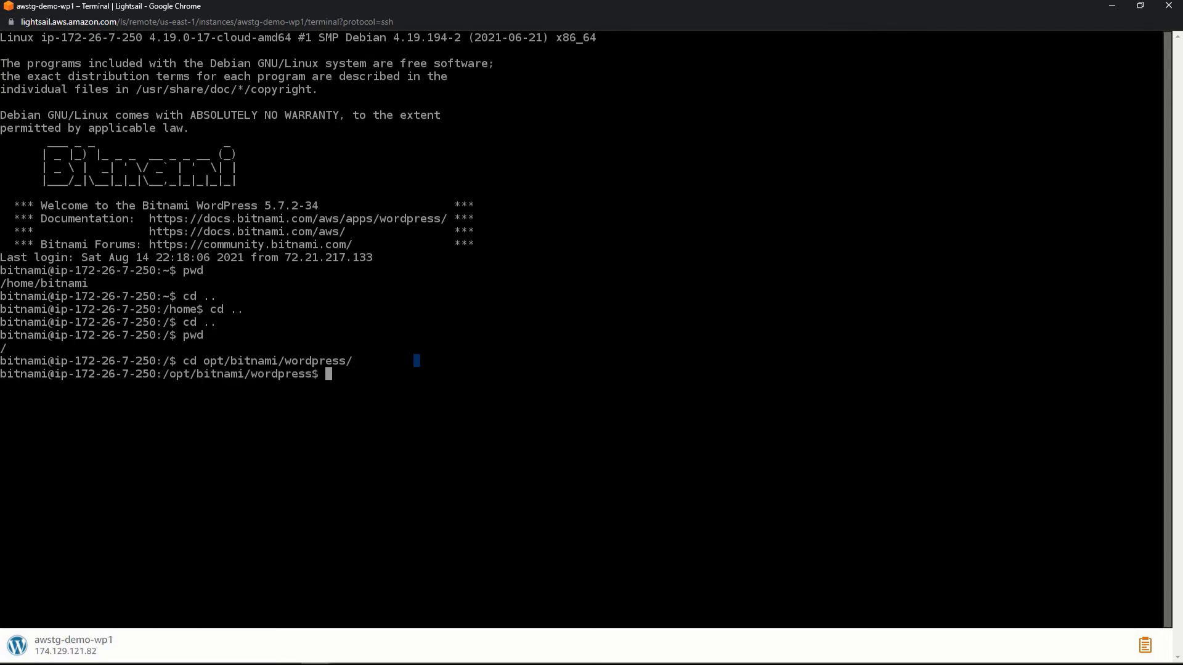
List the files in the WordPress directory and open wp-config.php in vi
text(ls)
key(Return)
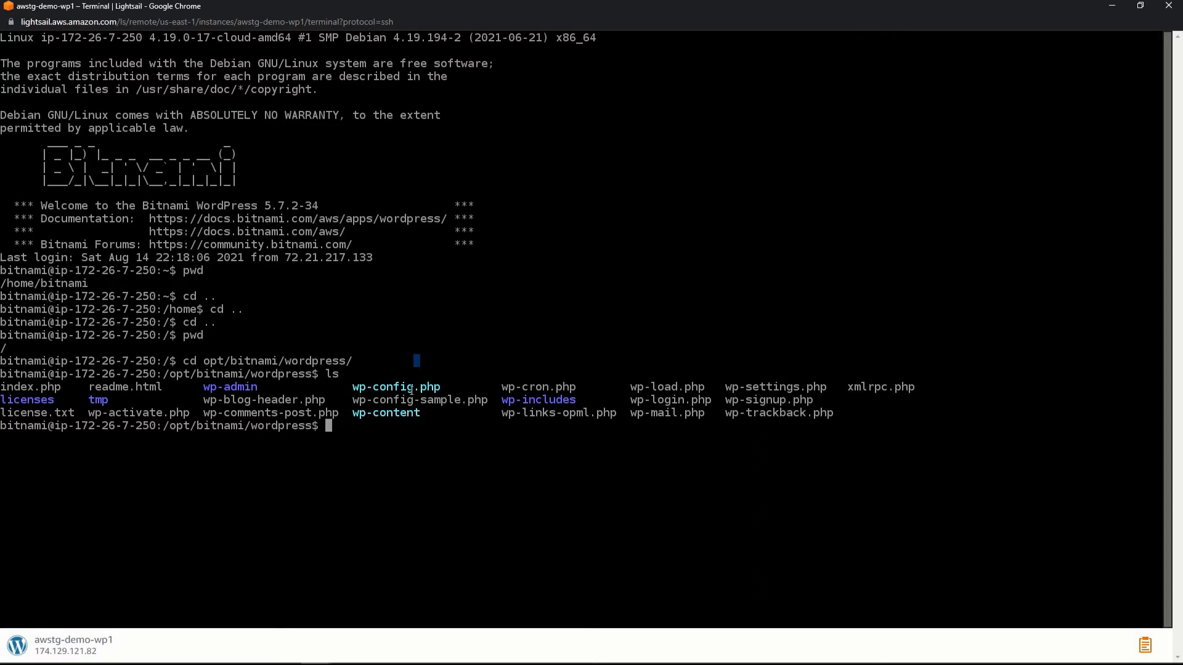
click(385, 433)
text(vi wp-config.php)
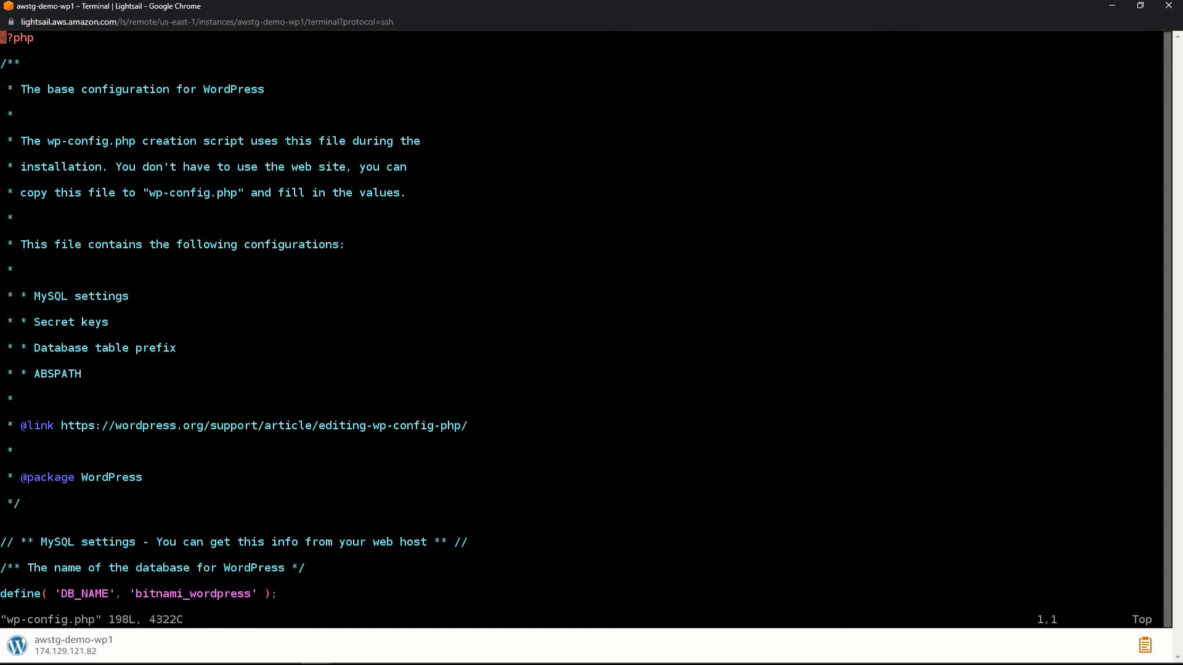
Examine wp-config.php from the MySQL settings through the authentication keys and salts to the WordPress Database Table prefix comment
key(Down)
key(Down)
key(Down)
key(Down)
key(Down)
key(Down)
key(Down)
key(Down)
key(Down)
key(Down)
key(Down)
key(Down)
key(Down)
key(Down)
key(Down)
key(Down)
key(Down)
key(Down)
key(Down)
key(Down)
key(Down)
key(Down)
key(Down)
key(Down)
key(Down)
key(Down)
key(Down)
key(Down)
key(Down)
key(Down)
key(Down)
key(Down)
key(Down)
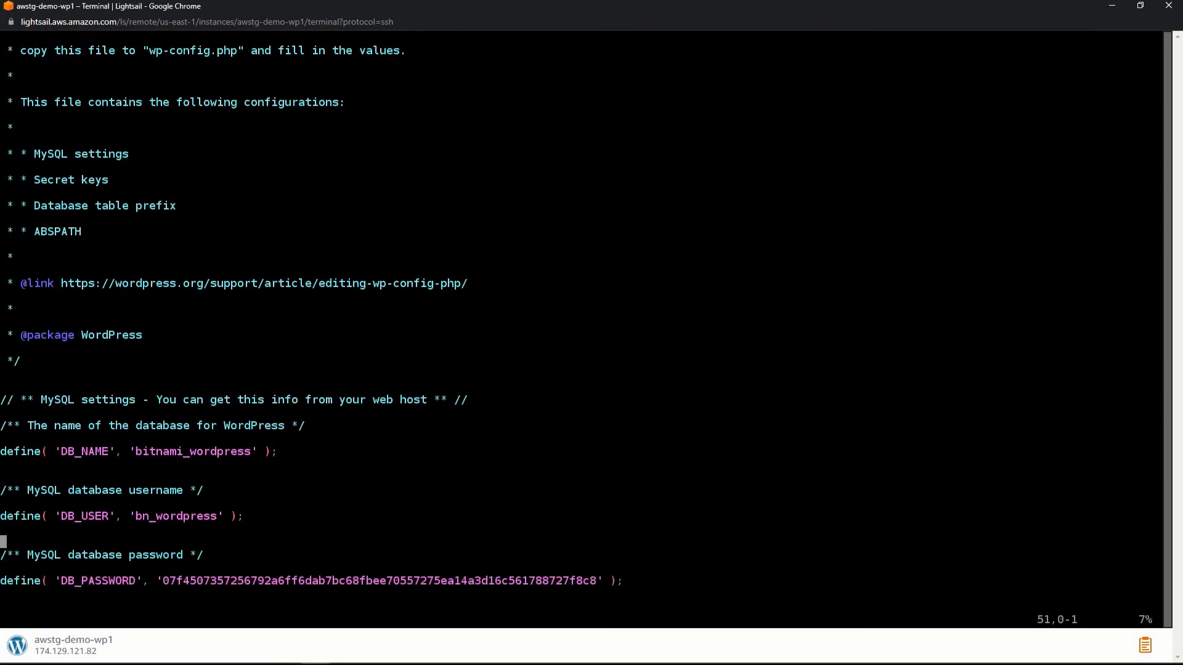
key(Down)
key(Down)
key(Down)
key(Down)
key(Down)
key(Down)
key(Down)
key(Down)
key(Down)
key(Down)
key(Down)
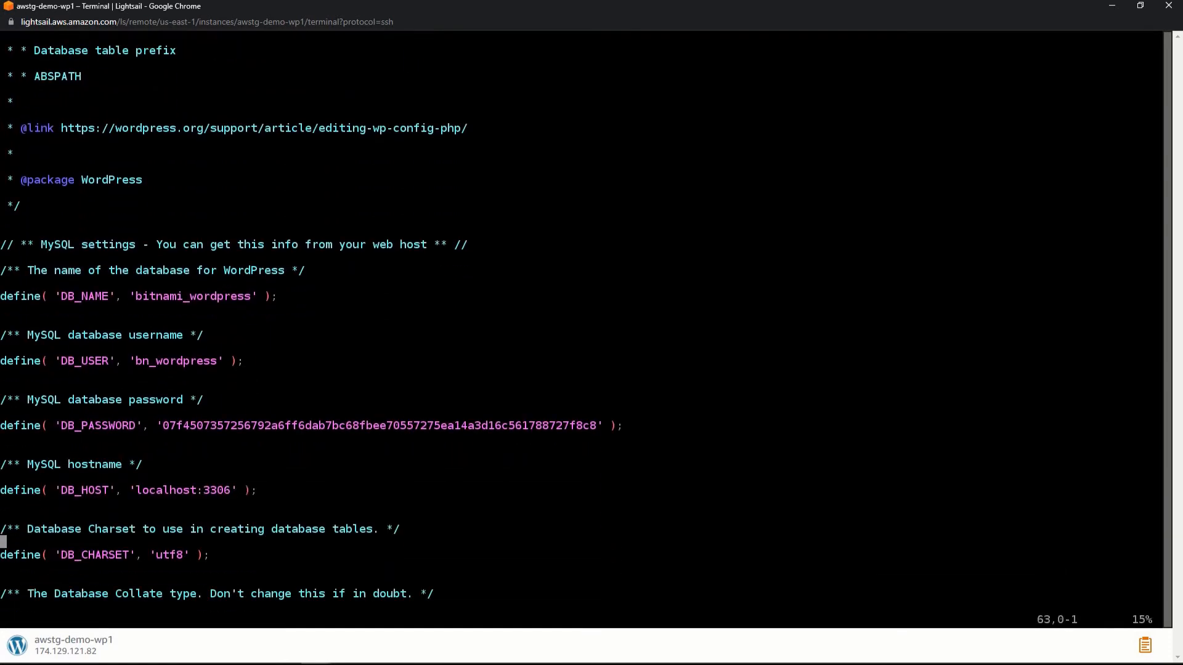
key(Down)
key(Down)
key(Down)
key(Down)
key(Down)
key(Down)
key(Down)
key(Down)
key(Down)
key(Down)
key(Down)
key(Down)
key(Down)
key(Down)
key(Down)
key(Down)
key(Down)
key(Down)
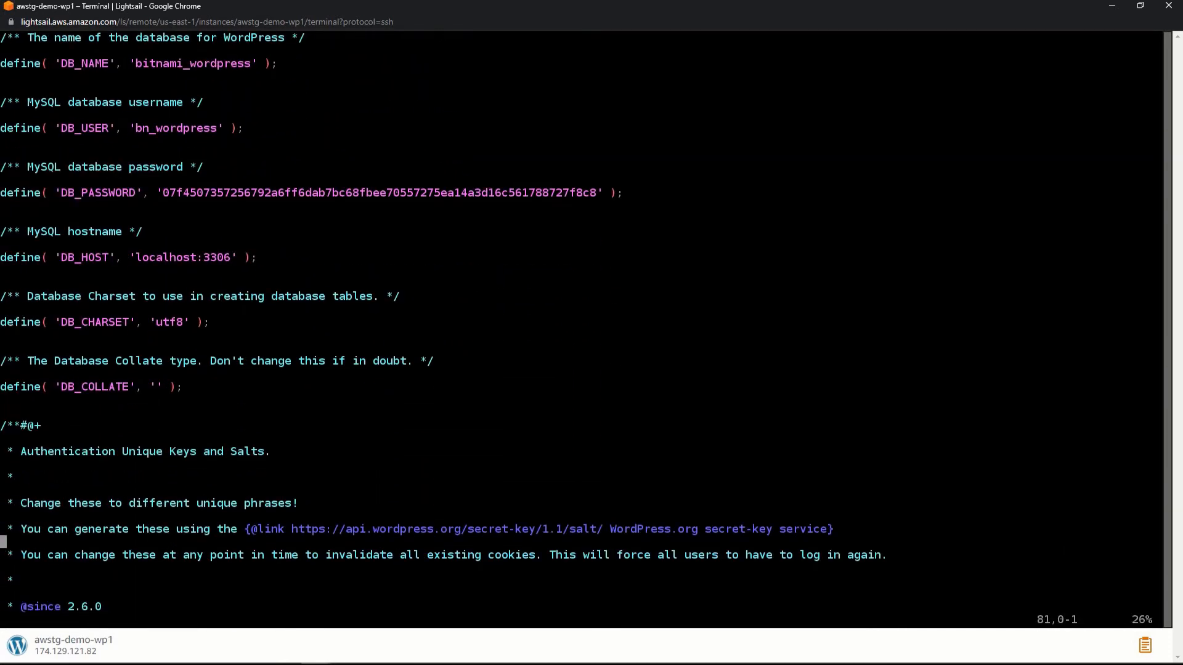
key(Down)
key(Down)
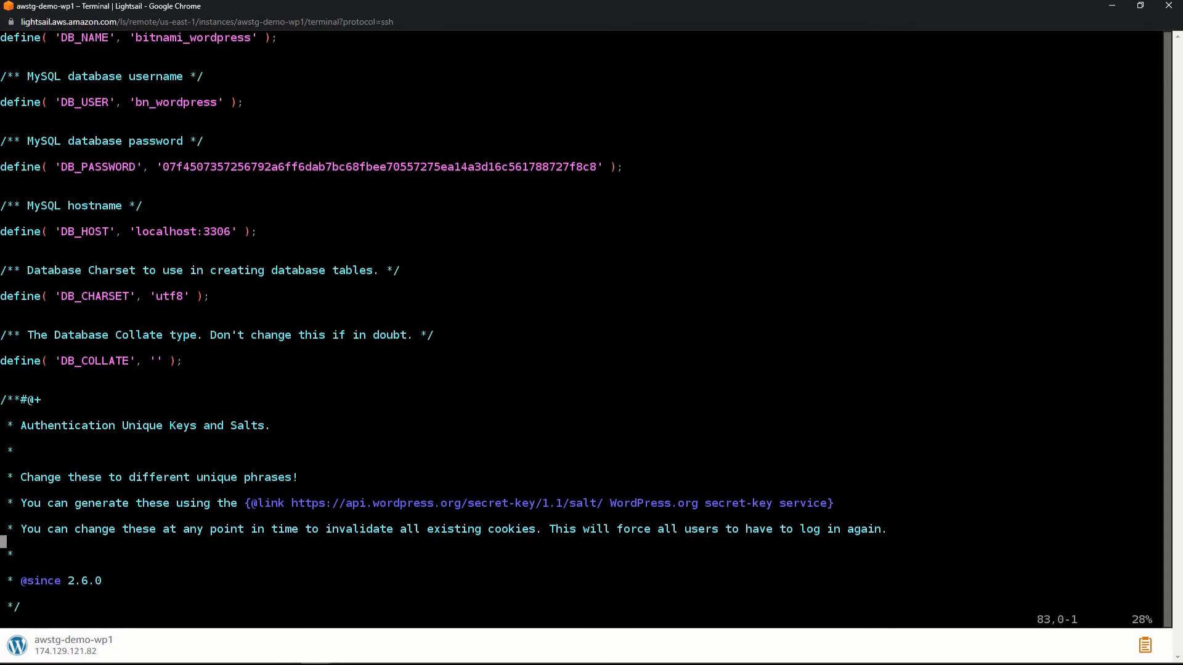
key(Down)
key(Down)
key(Down)
key(Down)
key(Down)
key(Down)
key(Down)
key(Down)
key(Down)
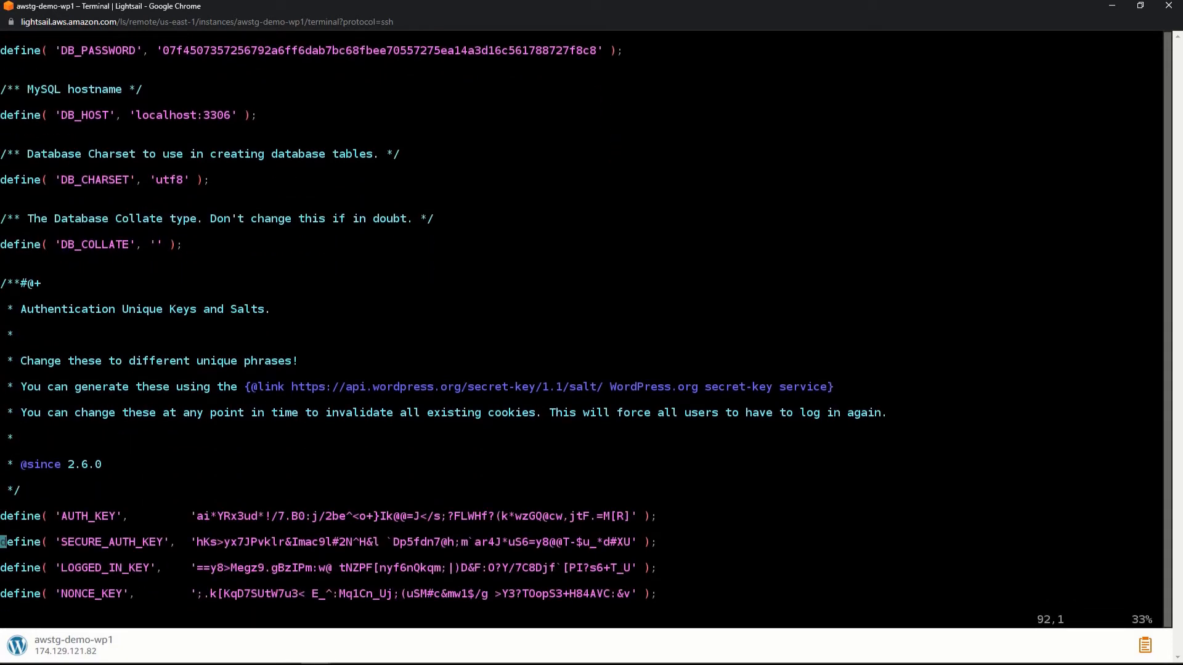
key(Down)
key(Down)
key(Down)
key(Down)
key(Down)
key(Down)
key(Down)
key(Down)
key(Down)
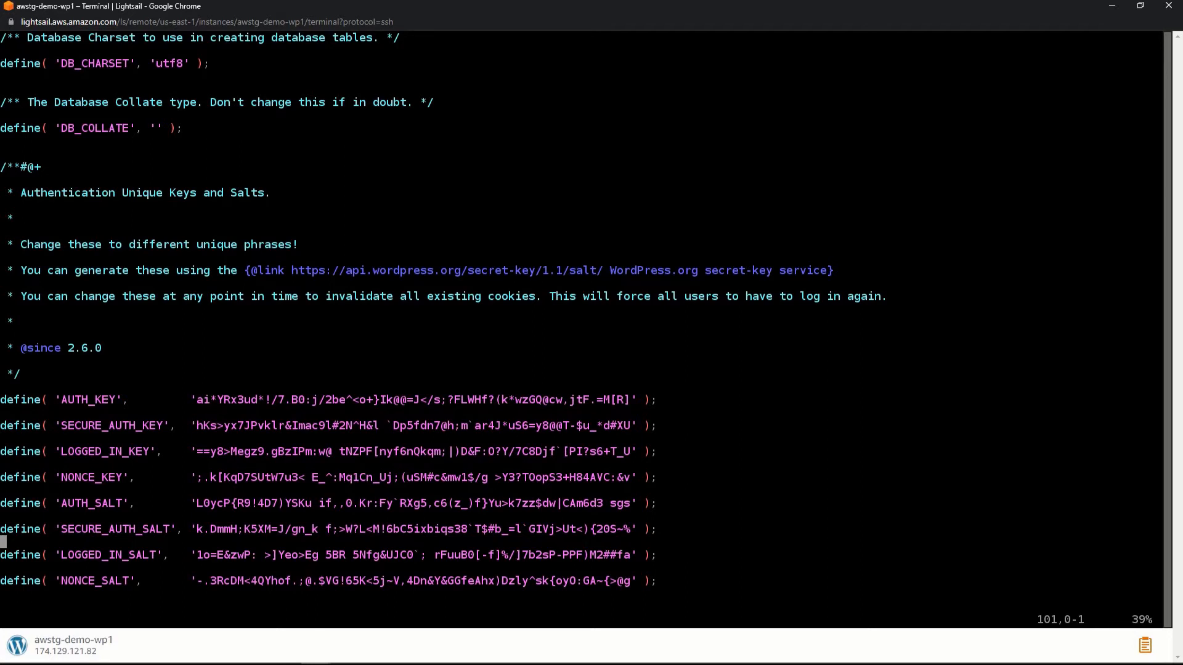
key(Down)
key(Down)
key(Down)
key(Down)
key(Down)
key(Down)
key(Down)
key(Down)
key(Down)
key(Down)
key(Down)
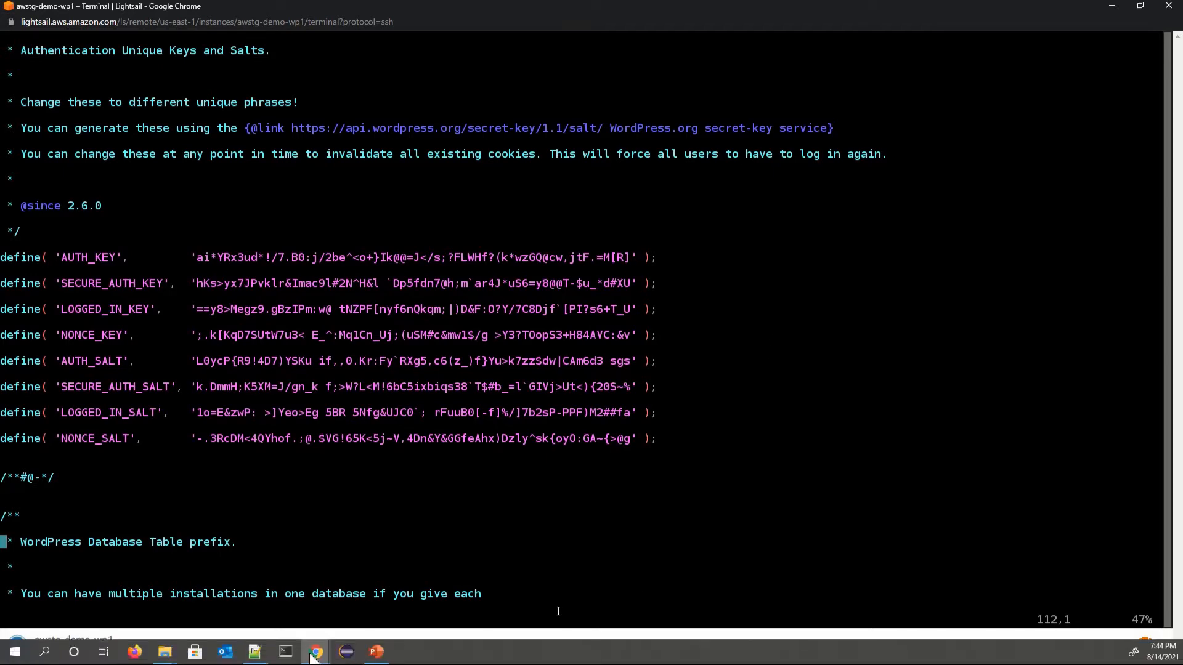
Switch to wordpress-amazon-lightsail-s3.txt on GitHub and examine the wp-config.php credential instructions with the Code 1 and Code 2 options
click(317, 653)
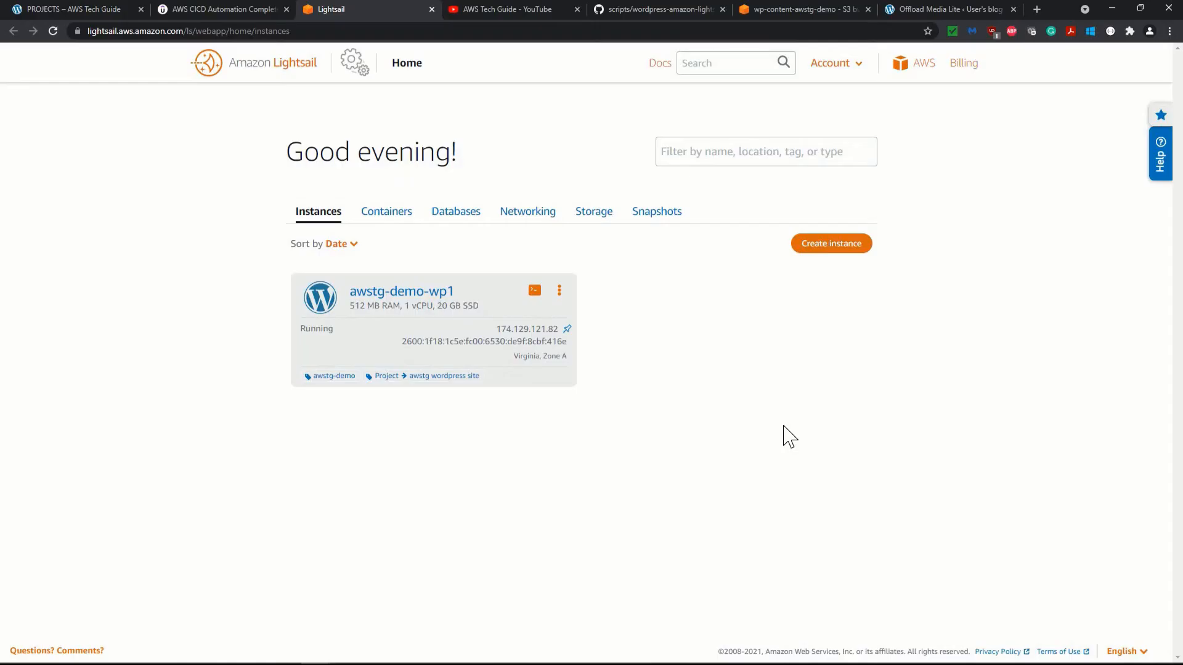
click(644, 10)
scroll(640, 312, up, 3)
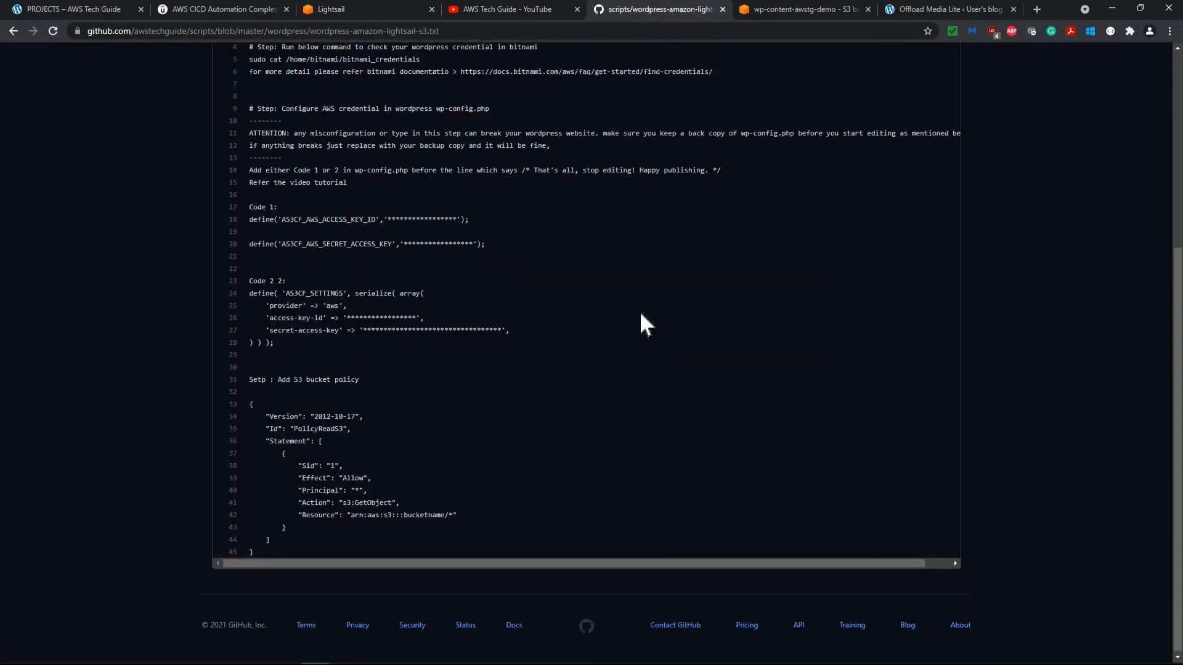
scroll(278, 338, down, 2)
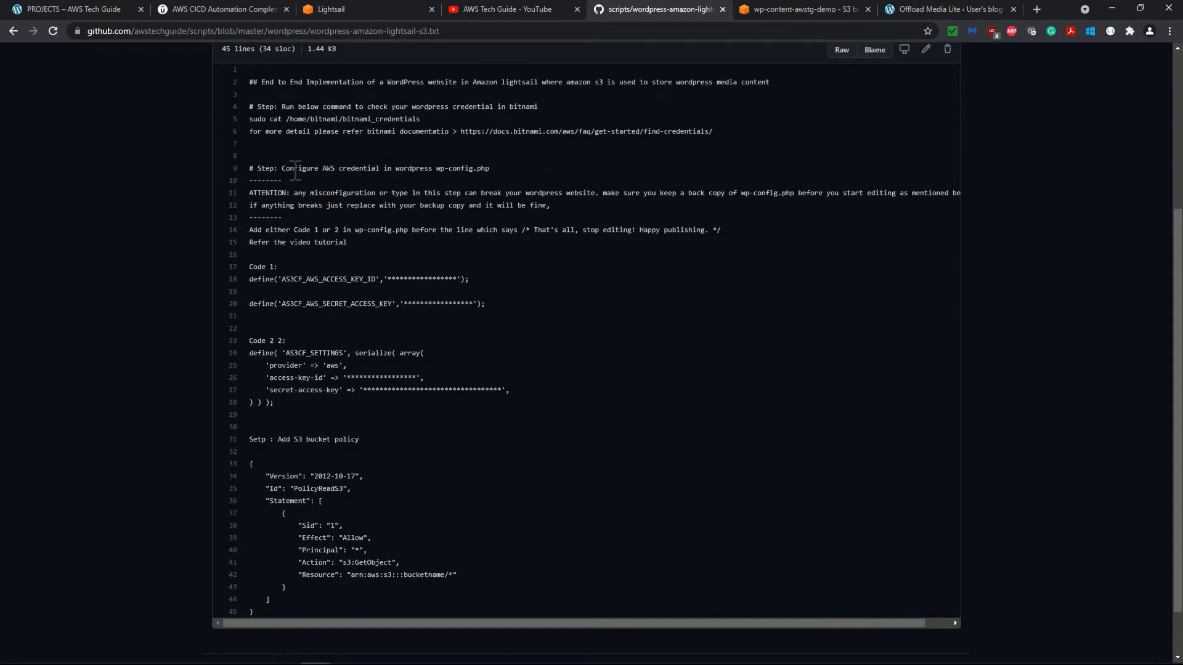
drag(284, 168, 492, 169)
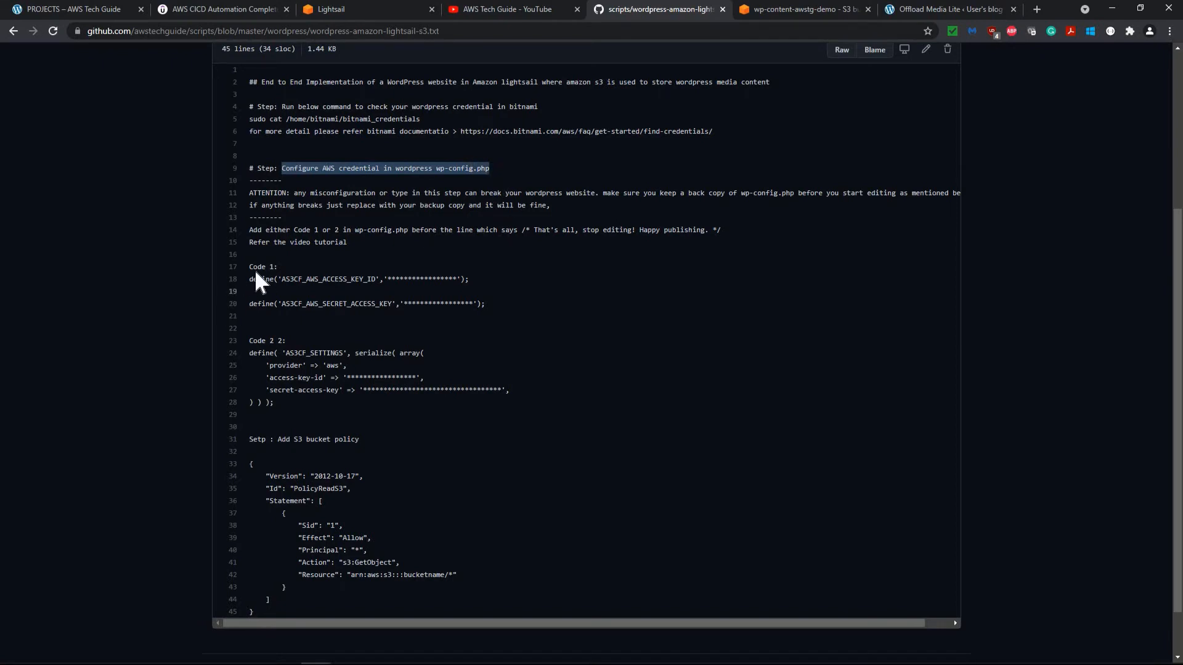
drag(249, 262, 279, 280)
drag(356, 288, 314, 302)
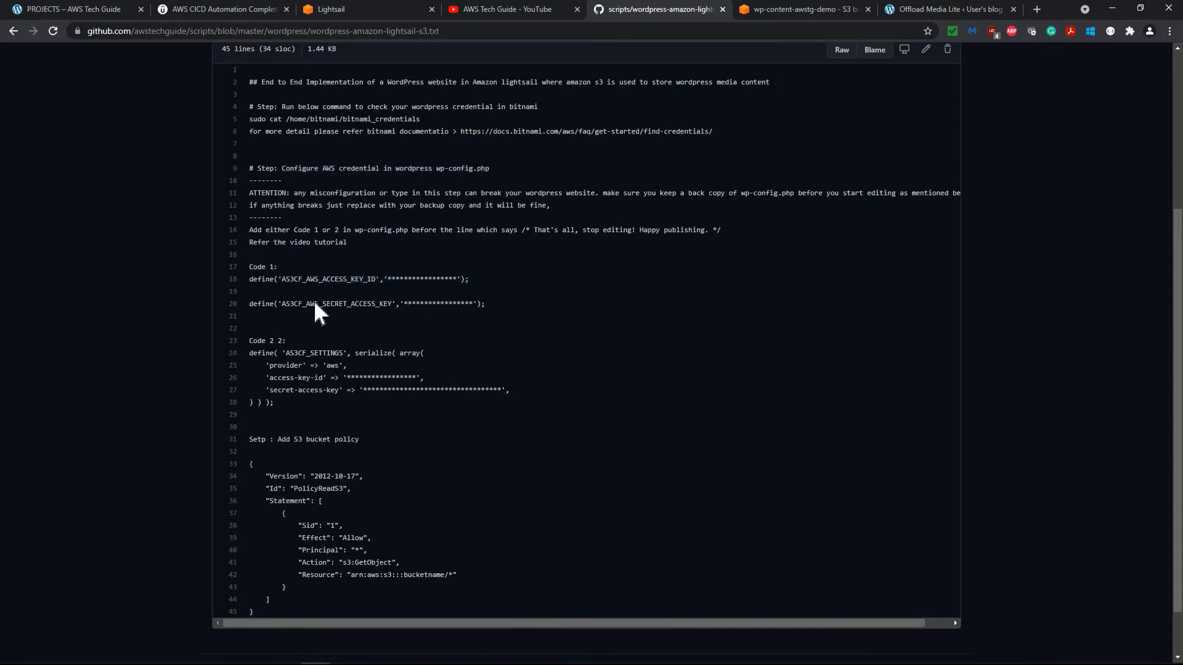
drag(253, 272, 247, 267)
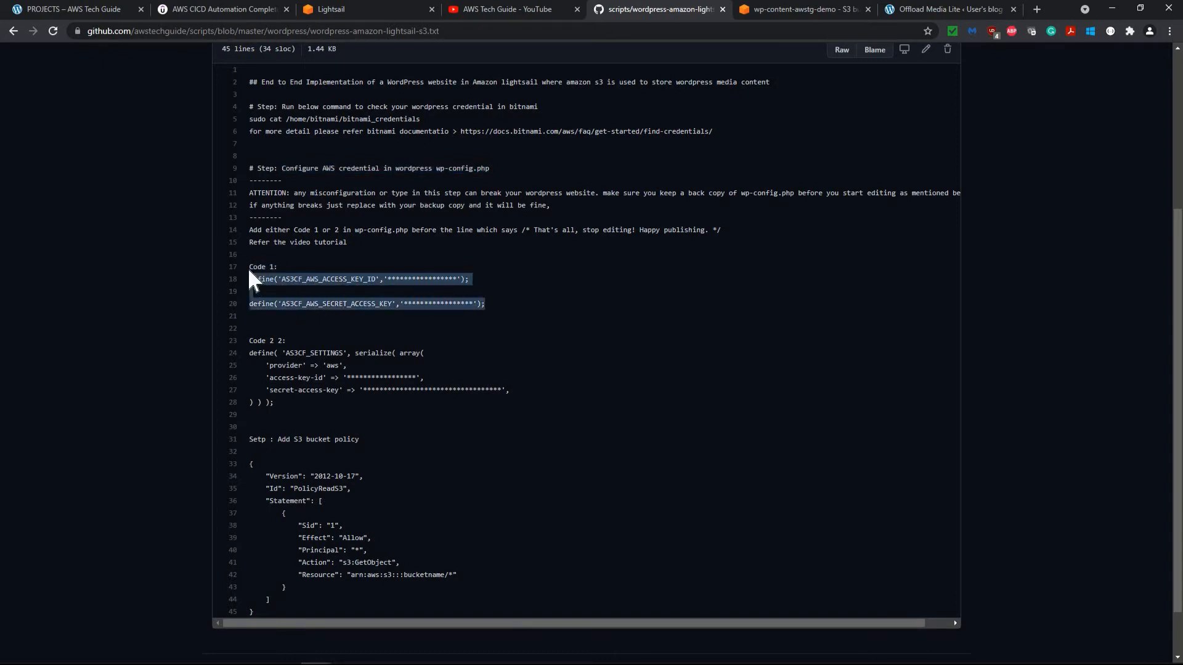
click(247, 343)
drag(249, 352, 278, 408)
click(334, 326)
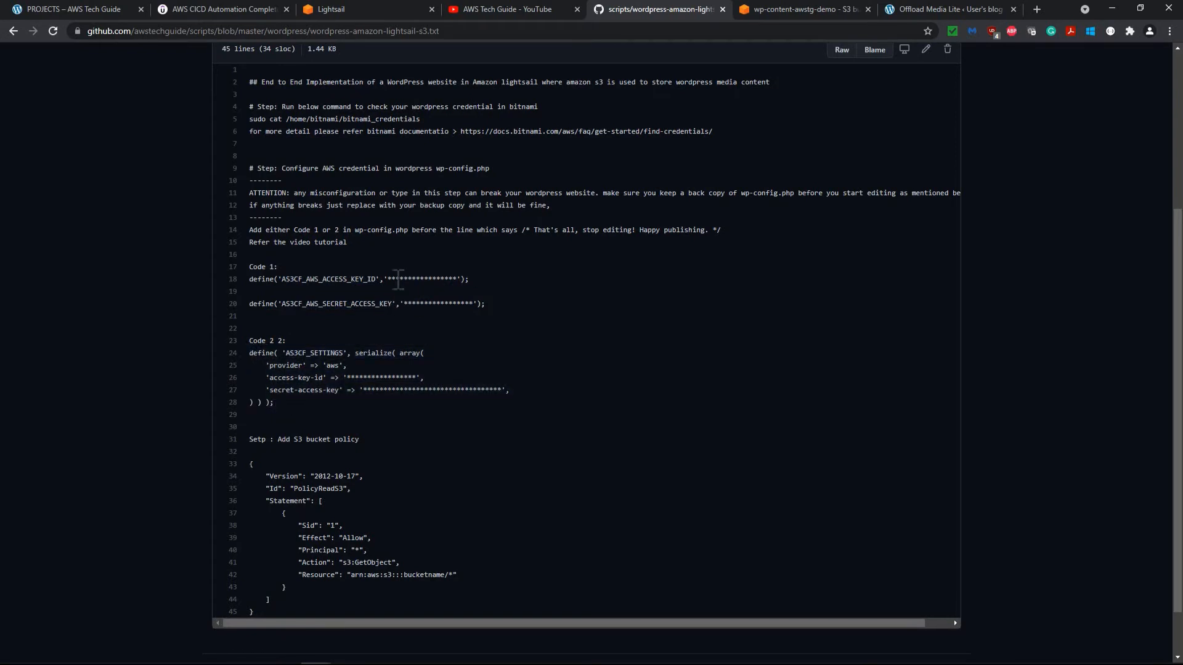
drag(388, 278, 459, 279)
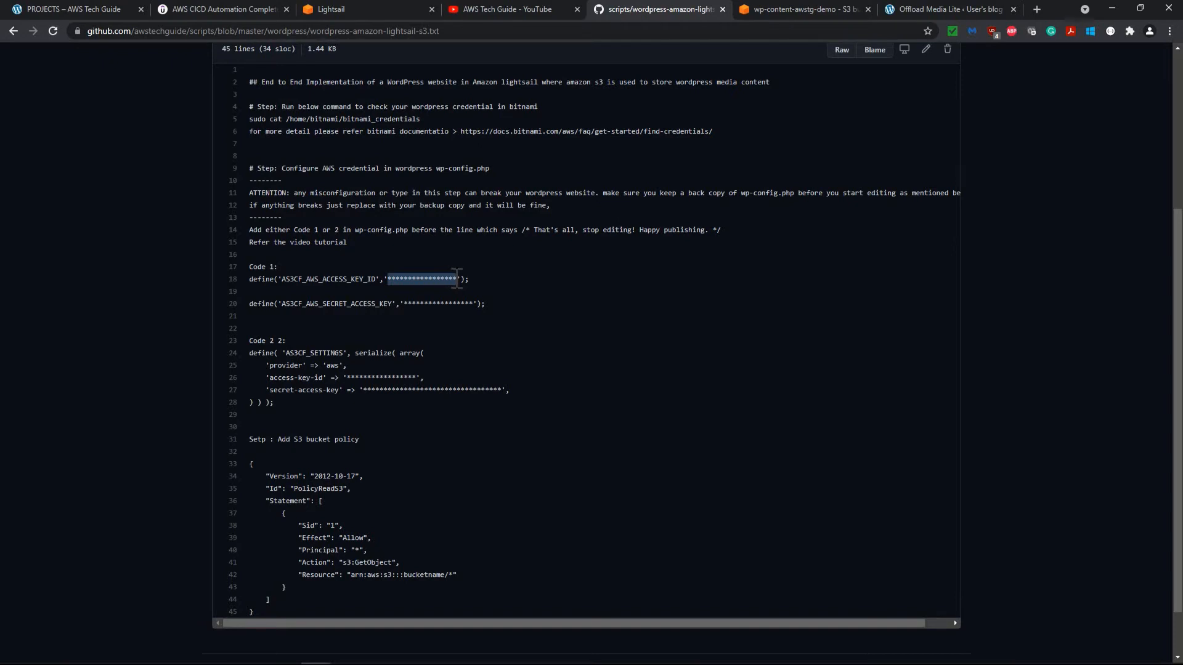
click(461, 314)
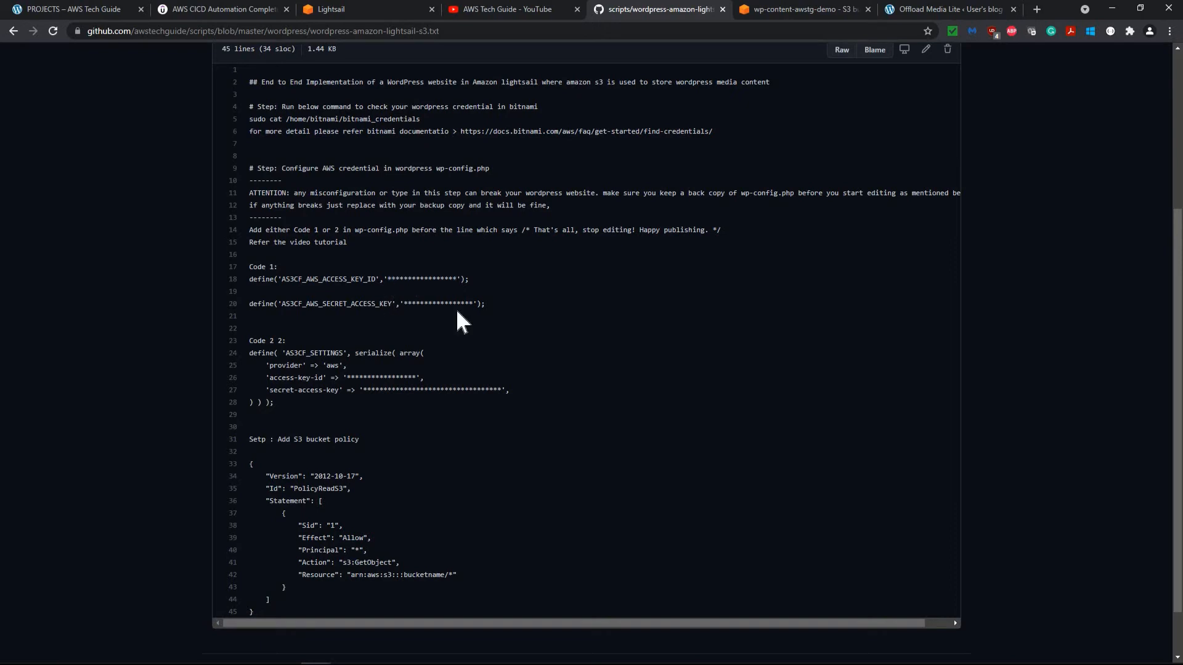
Copy the two Code 1 define lines for AS3CF_AWS_ACCESS_KEY_ID and AS3CF_AWS_SECRET_ACCESS_KEY with their asterisk placeholders
drag(486, 305, 253, 280)
right_click(257, 280)
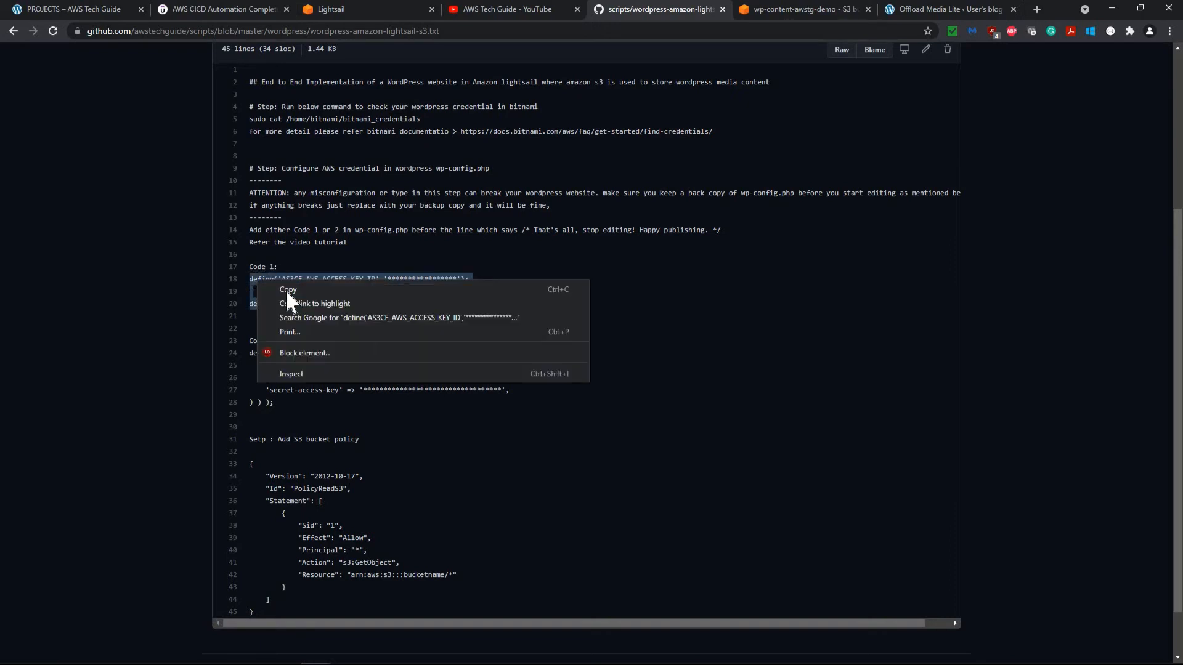
click(304, 292)
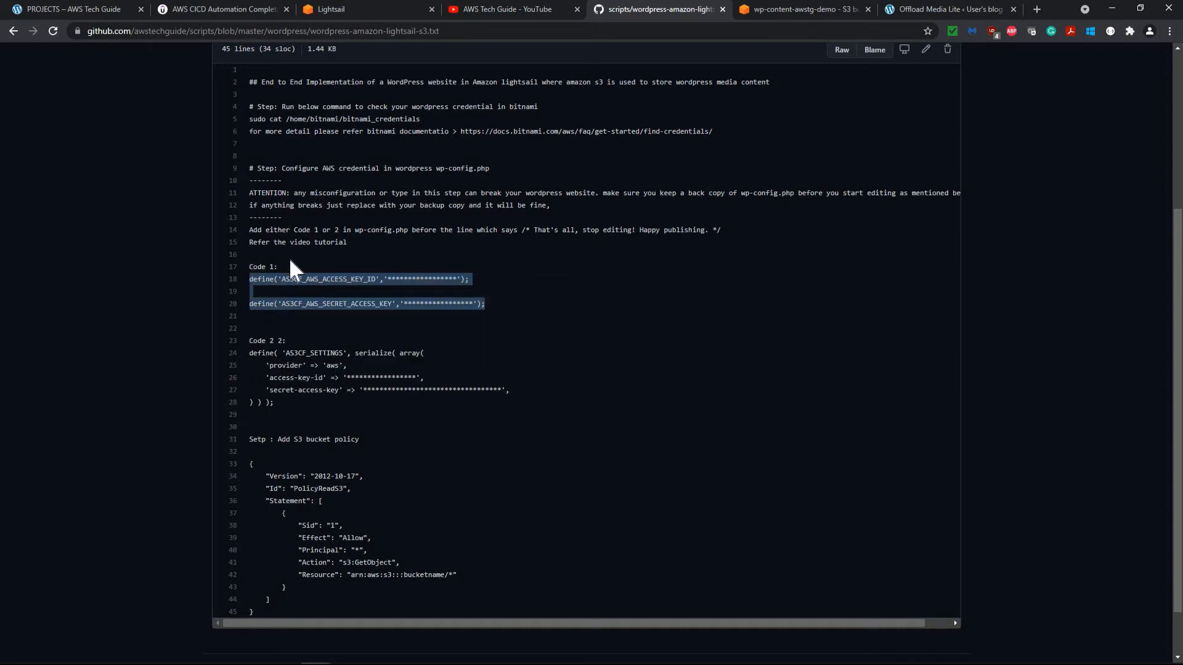
double_click(265, 194)
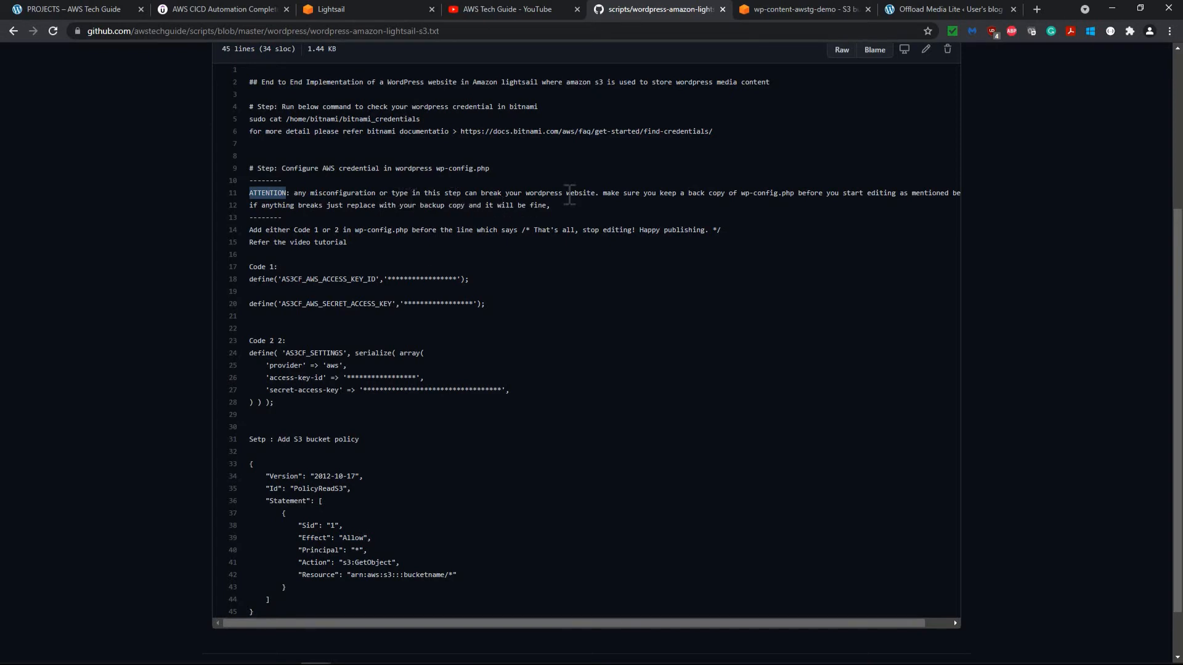
drag(542, 192, 596, 193)
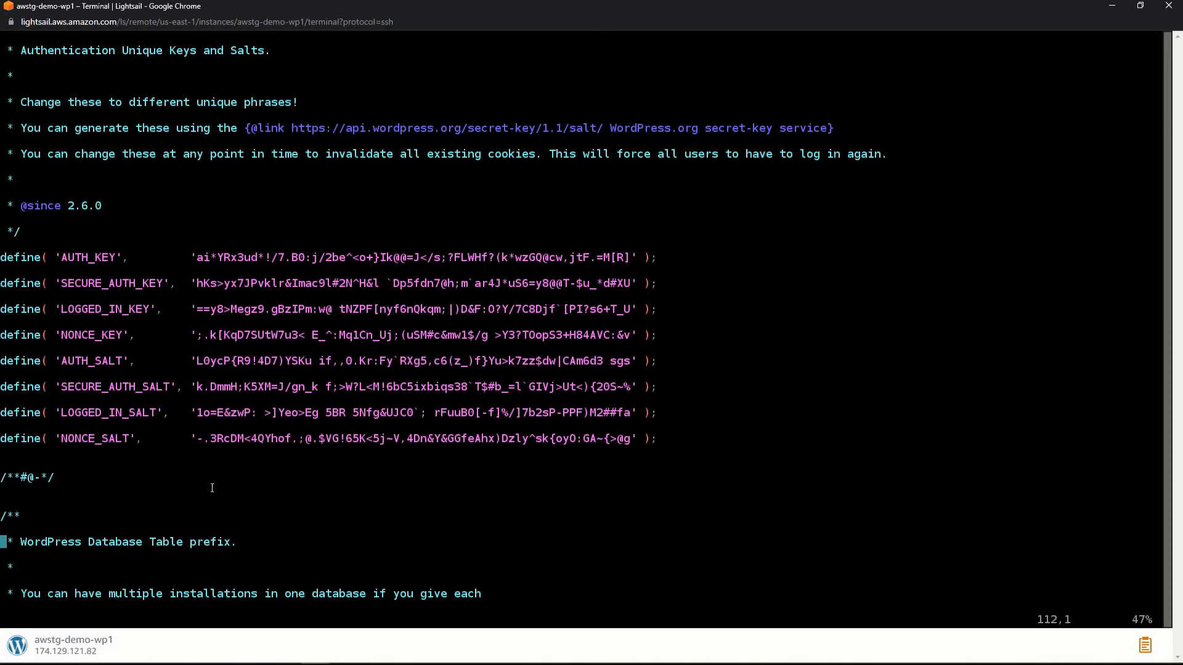
In wp-config.php, insert a new line below the NONCE_SALT define and paste the copied AS3CF access key ID and secret access key lines
key(Up)
key(Up)
key(Up)
key(Up)
key(Up)
key(Up)
key(Up)
key(Down)
key(Down)
key(Up)
key(i)
key(Return)
key(Up)
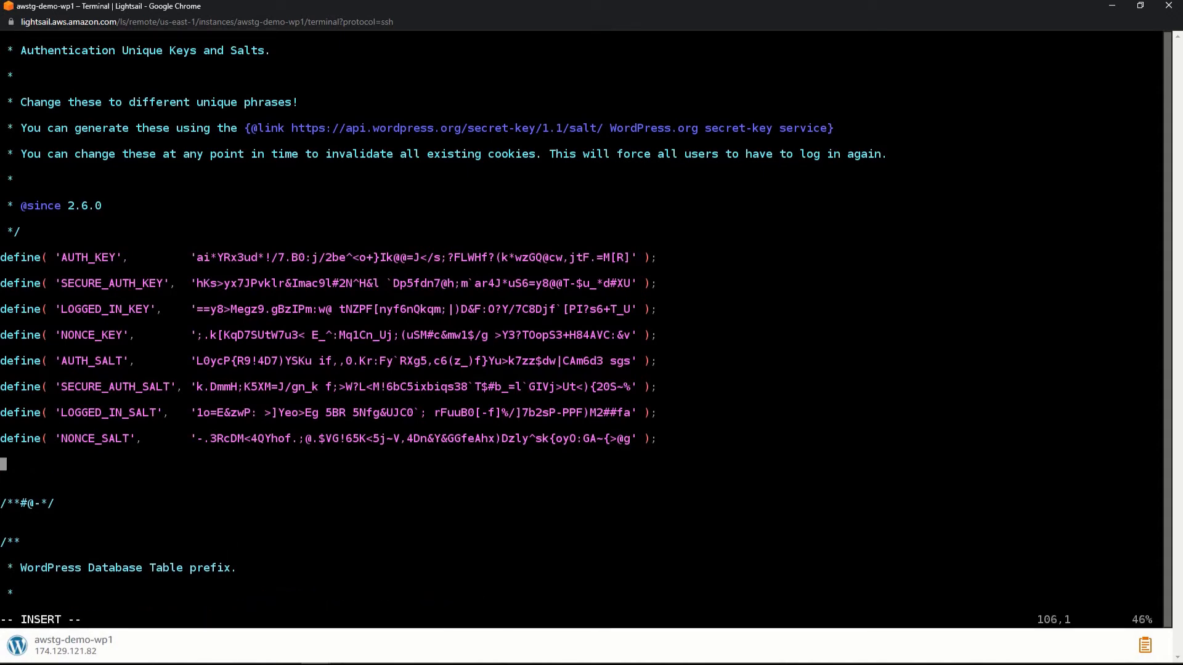
right_click(90, 464)
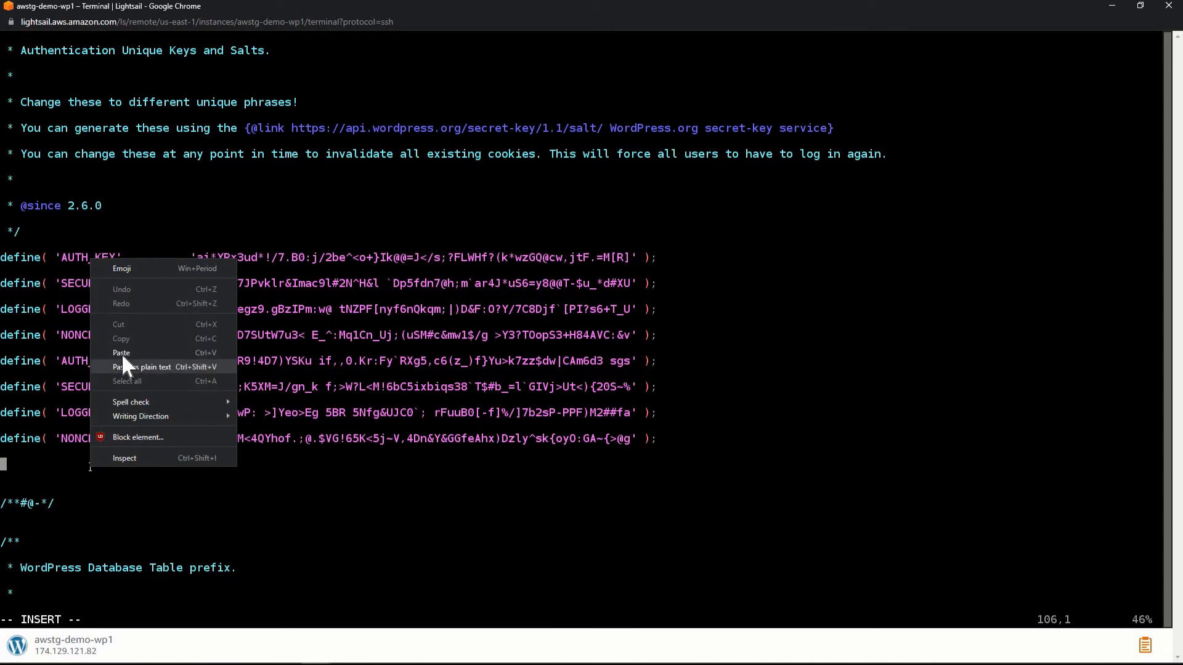
click(121, 353)
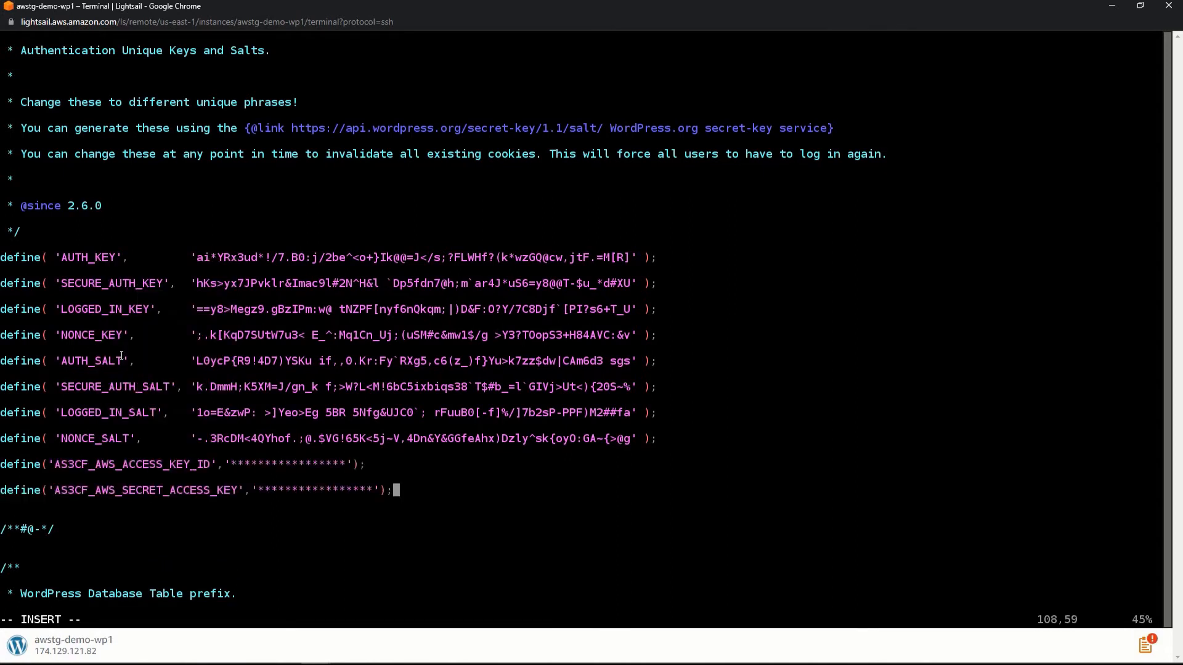
Position the cursor at the end of the asterisk placeholder in the AS3CF_AWS_ACCESS_KEY_ID line
key(Up)
key(Up)
key(Left)
key(Left)
key(Left)
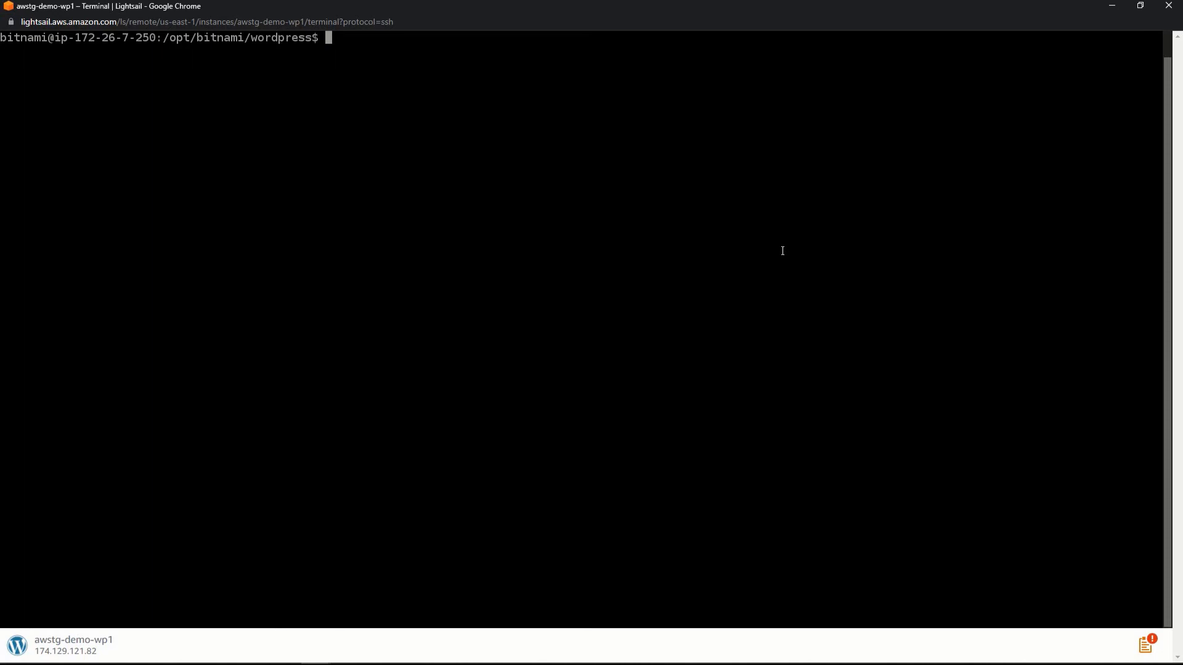
Leave the terminal for the WordPress admin site and reopen the Offload Media Lite settings by way of the Dashboard
click(1113, 6)
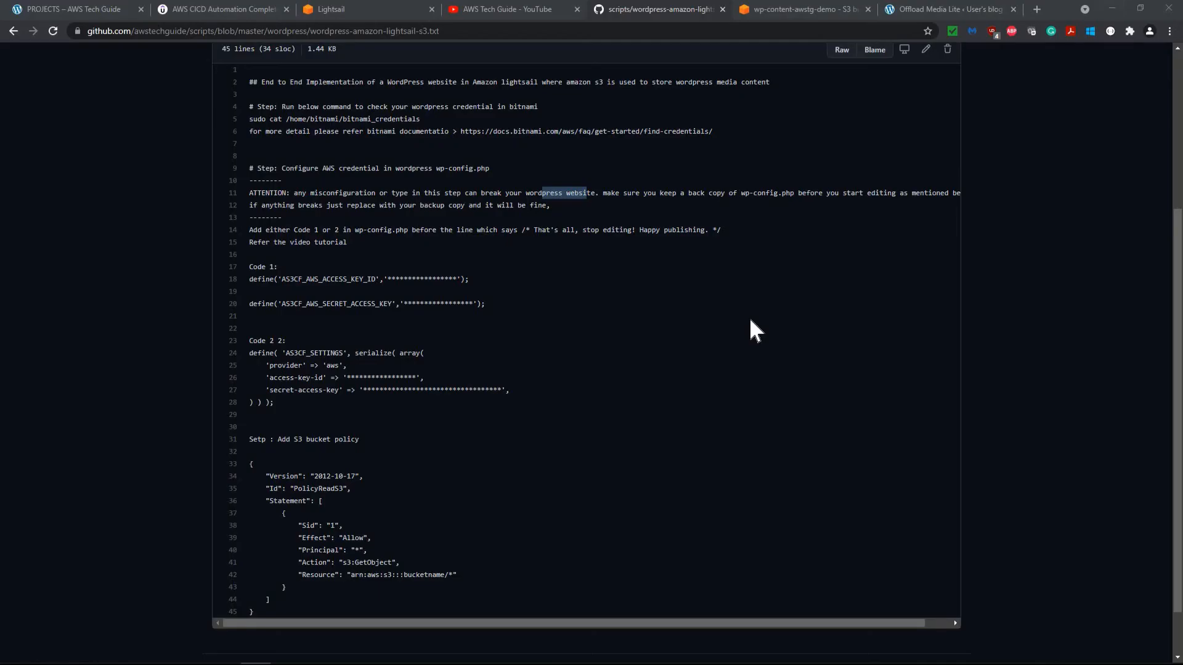
click(750, 322)
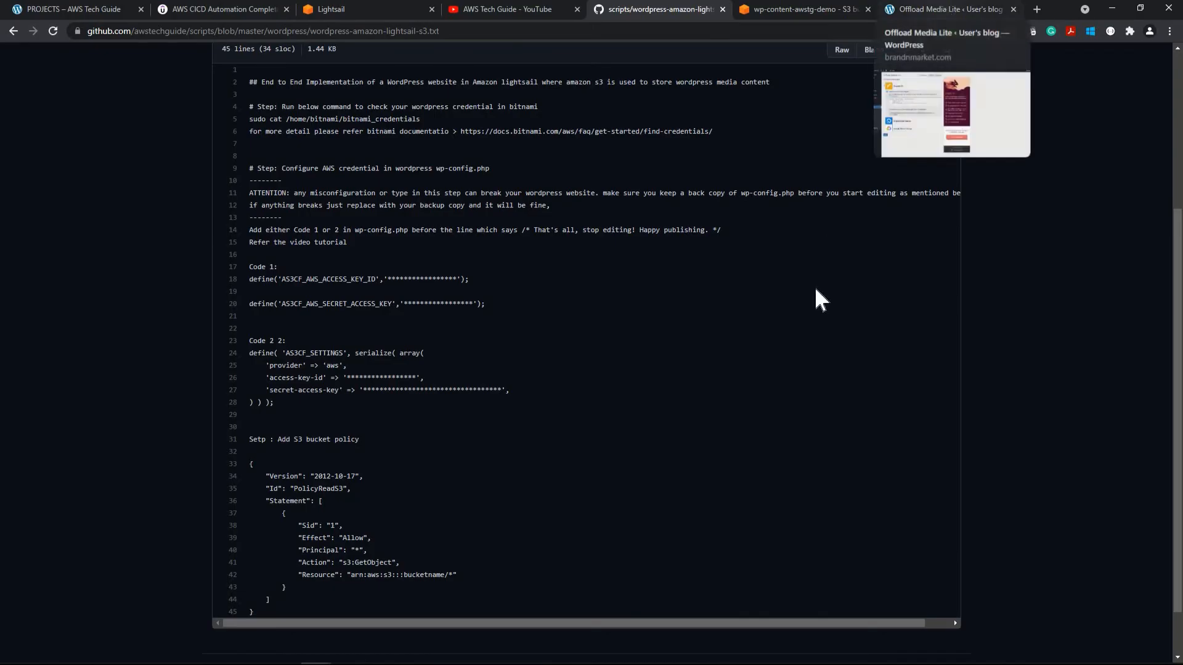
click(943, 12)
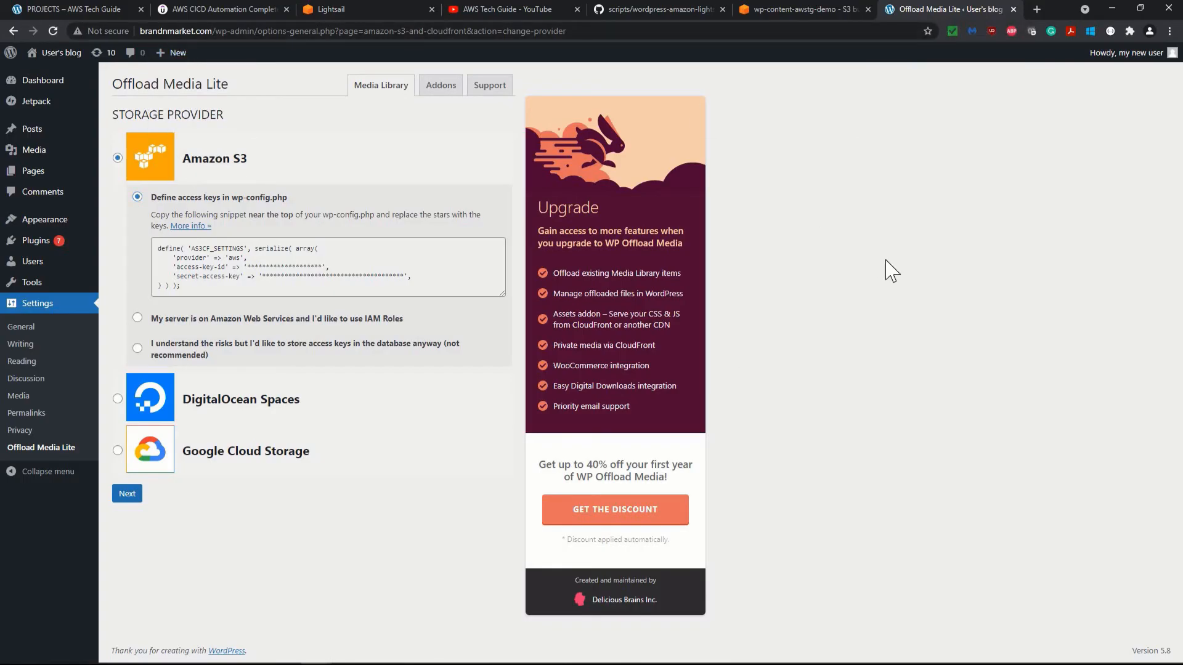
click(43, 81)
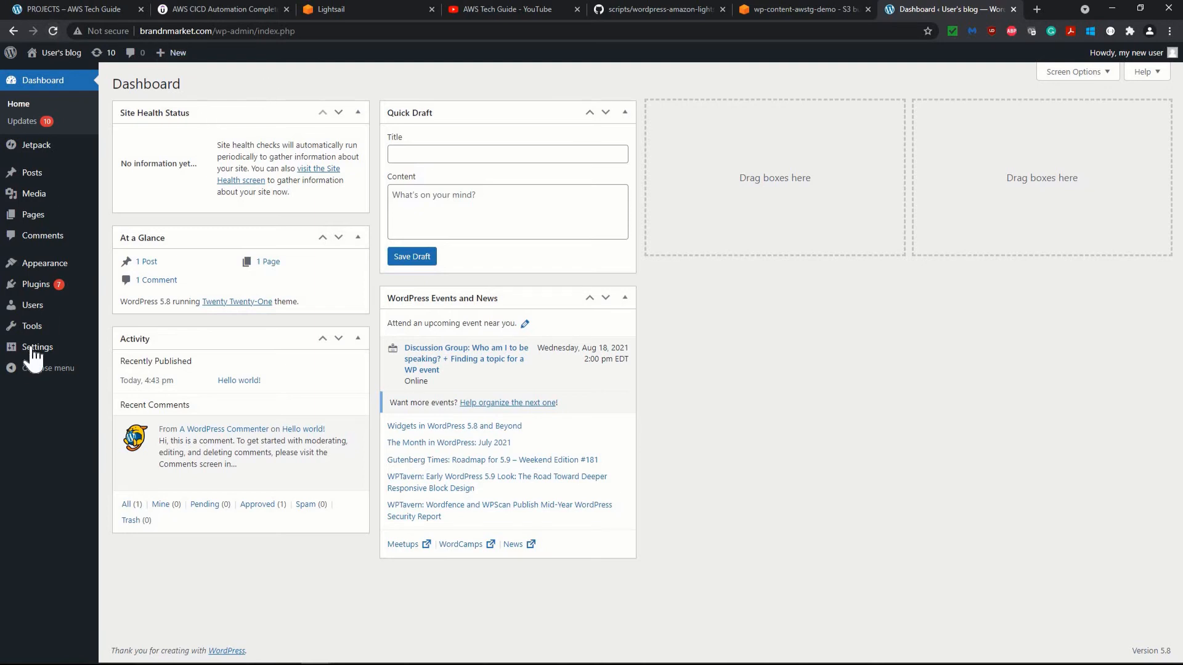
mouse_move(36, 353)
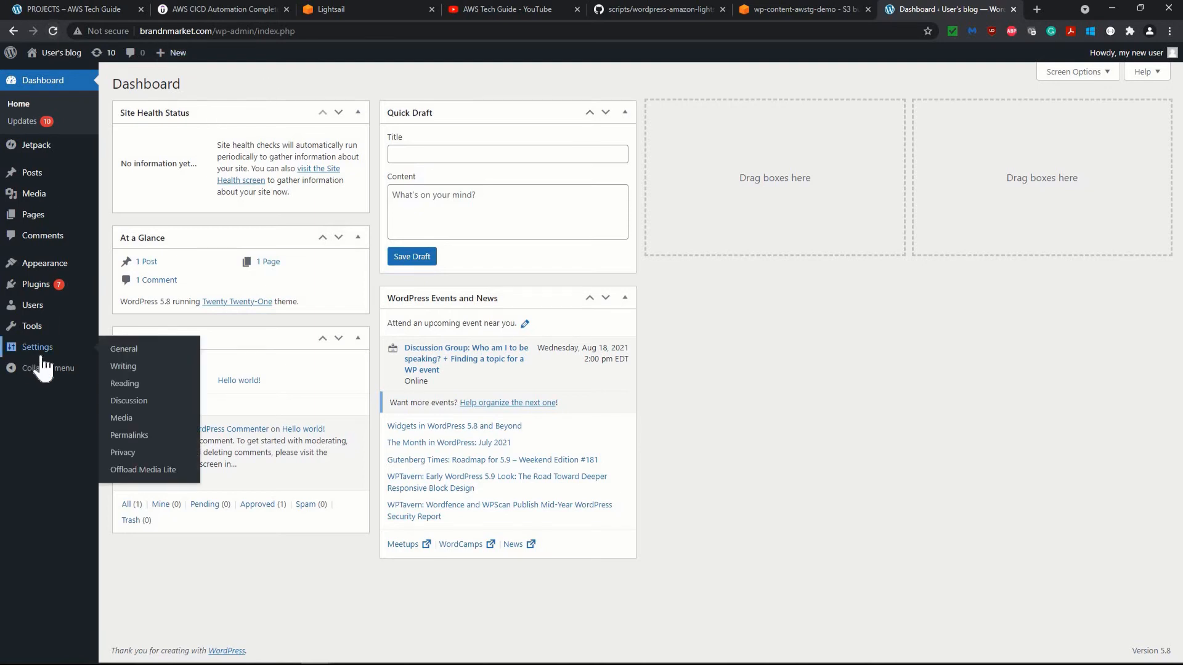
click(135, 470)
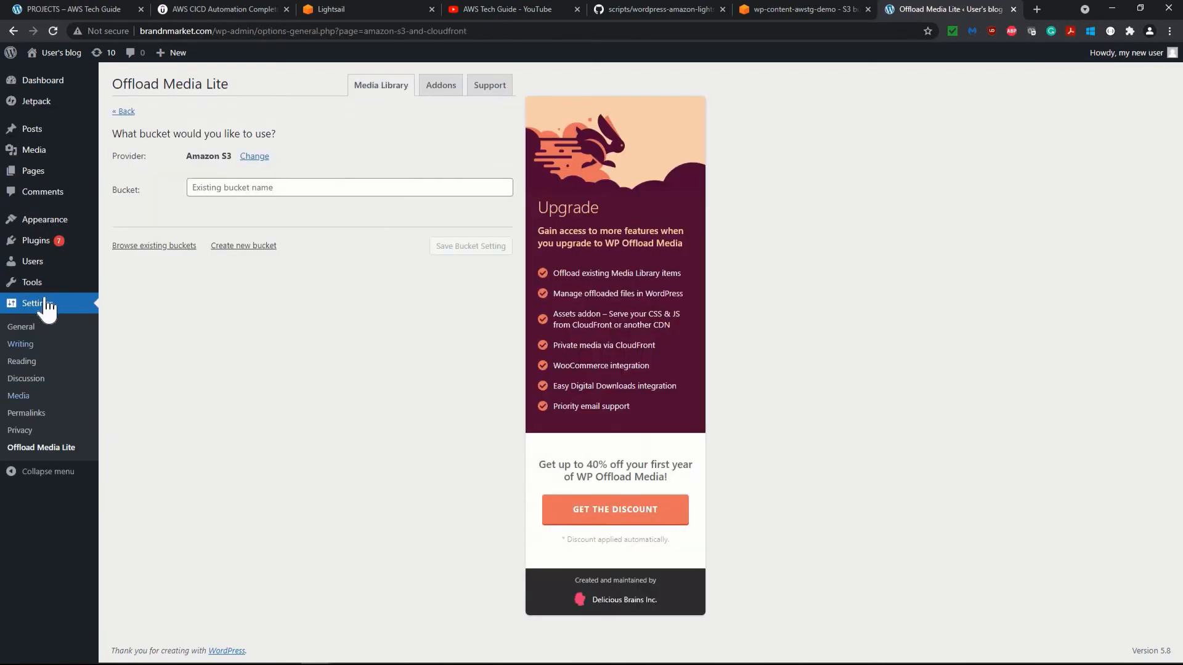
Copy the bucket name wp-content-awstg-demo from its Amazon S3 console page for the plugin's Bucket field
click(221, 190)
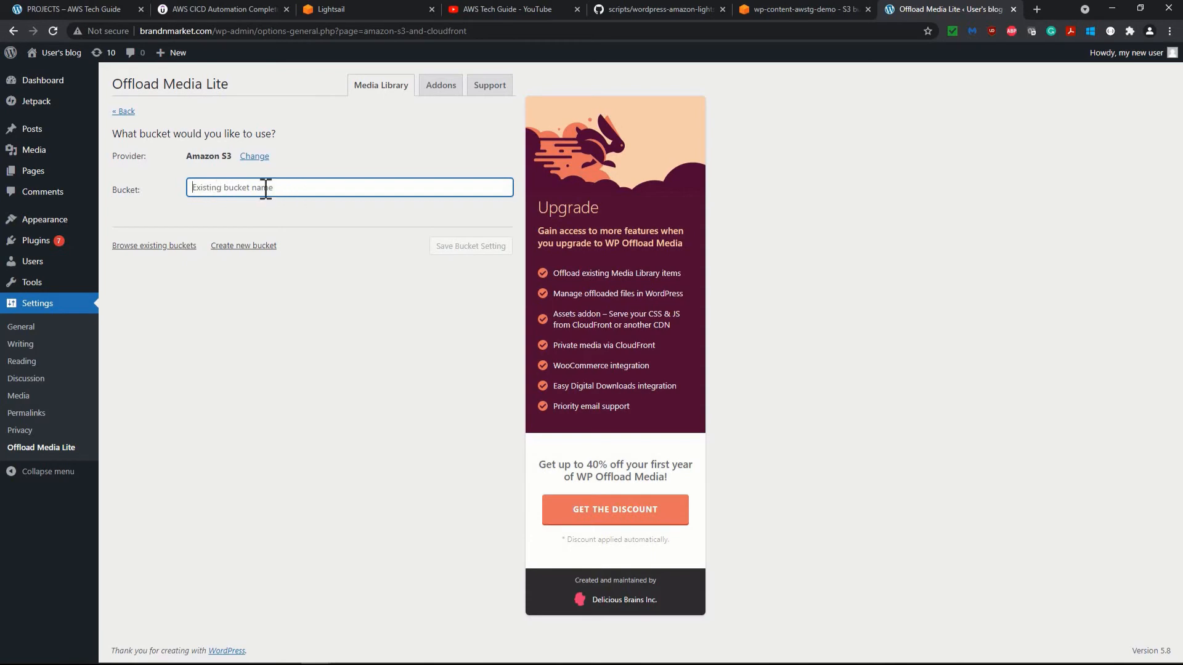
click(767, 13)
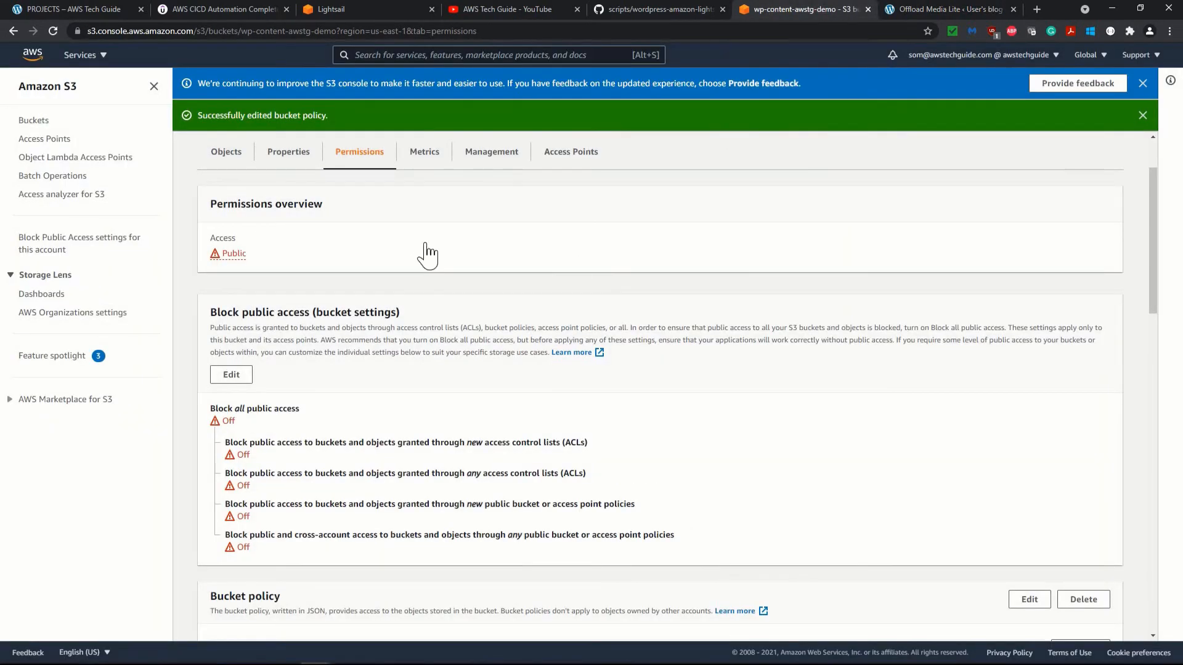
scroll(371, 169, up, 2)
drag(294, 178, 362, 154)
click(266, 160)
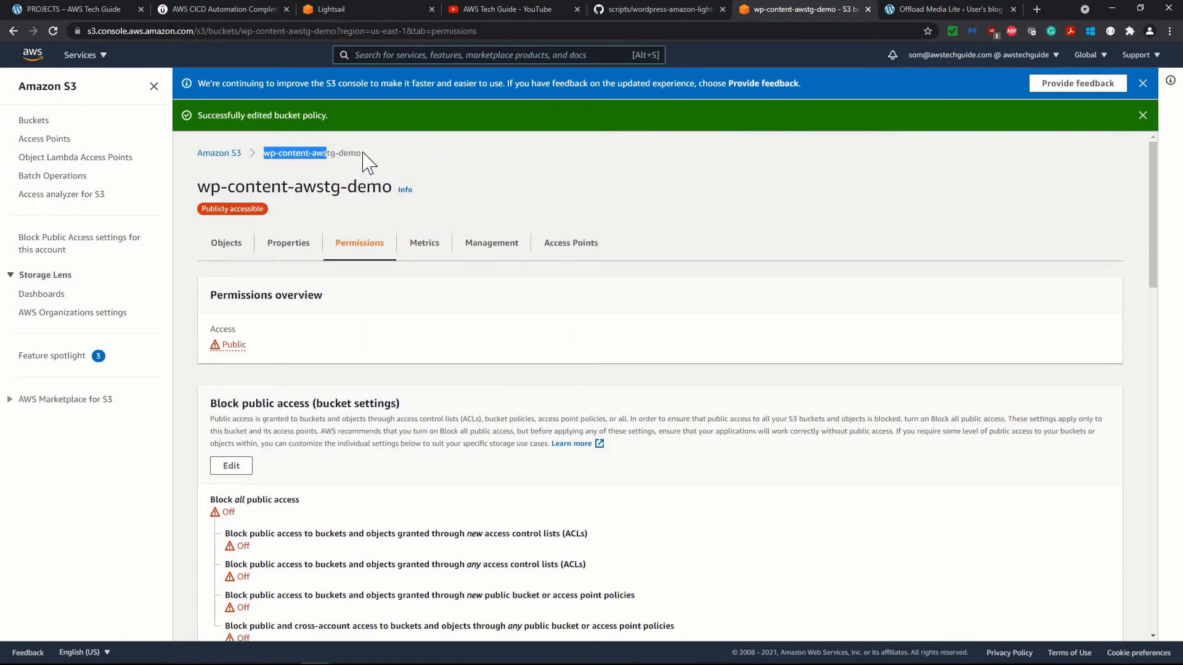
click(357, 154)
triple_click(357, 154)
click(360, 154)
triple_click(358, 154)
right_click(356, 153)
click(391, 164)
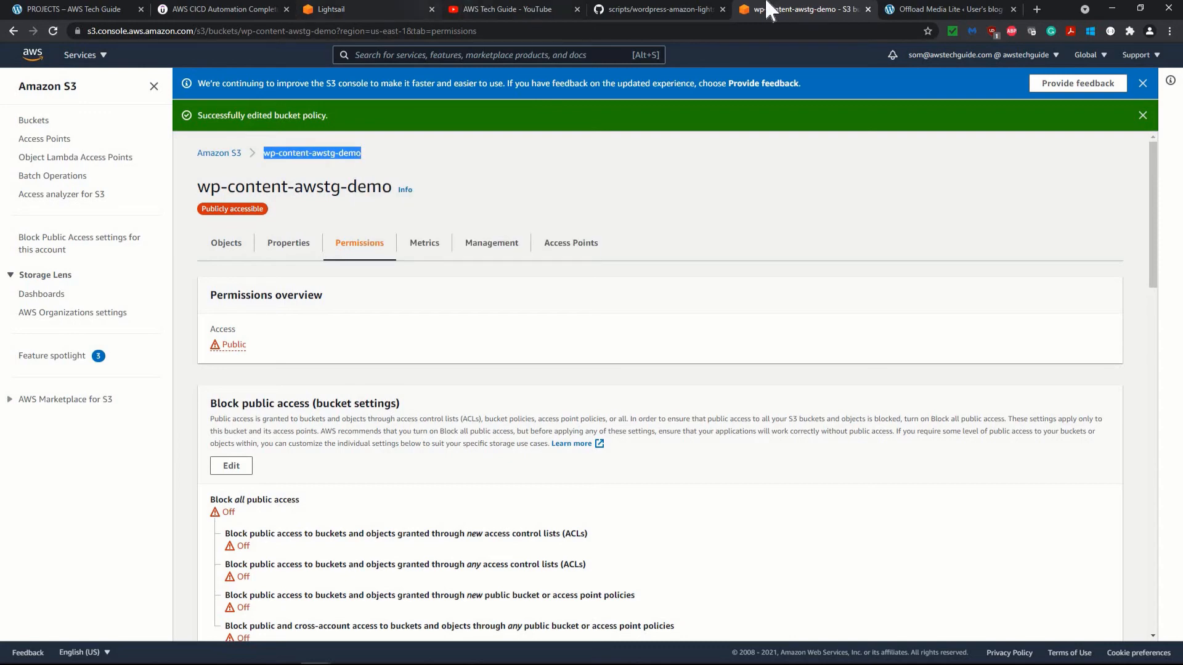
Enter wp-content-awstg-demo as the bucket name in Offload Media Lite, but try browsing the existing buckets instead of saving it
click(904, 4)
click(339, 184)
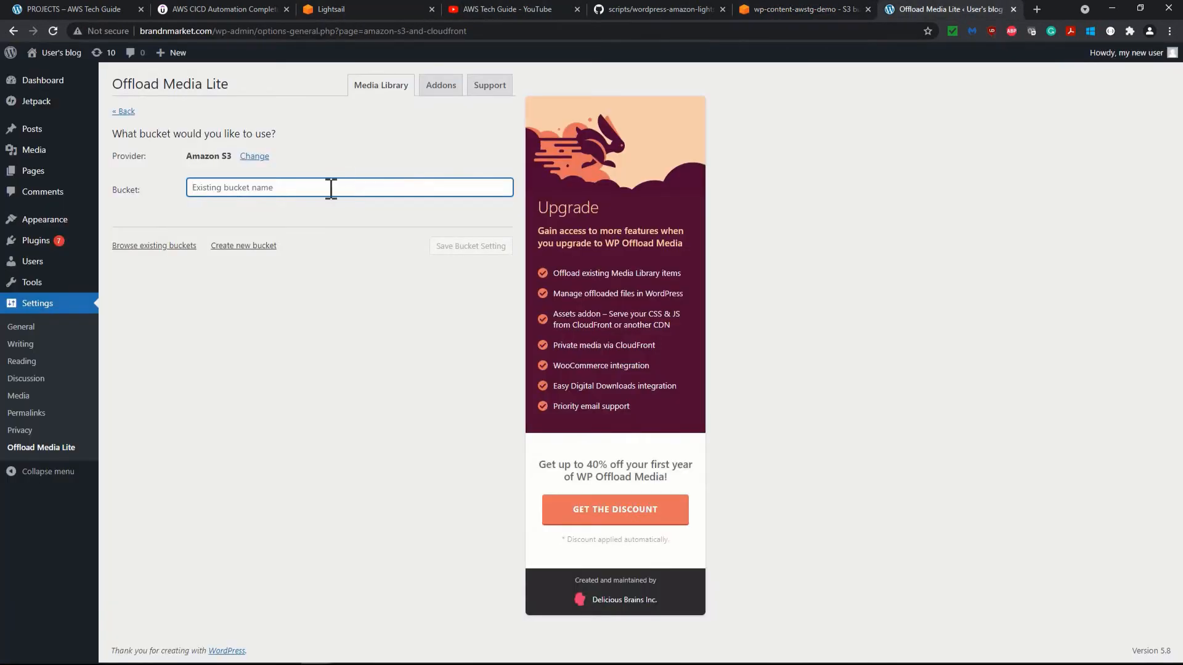
key(ctrl+v)
click(202, 413)
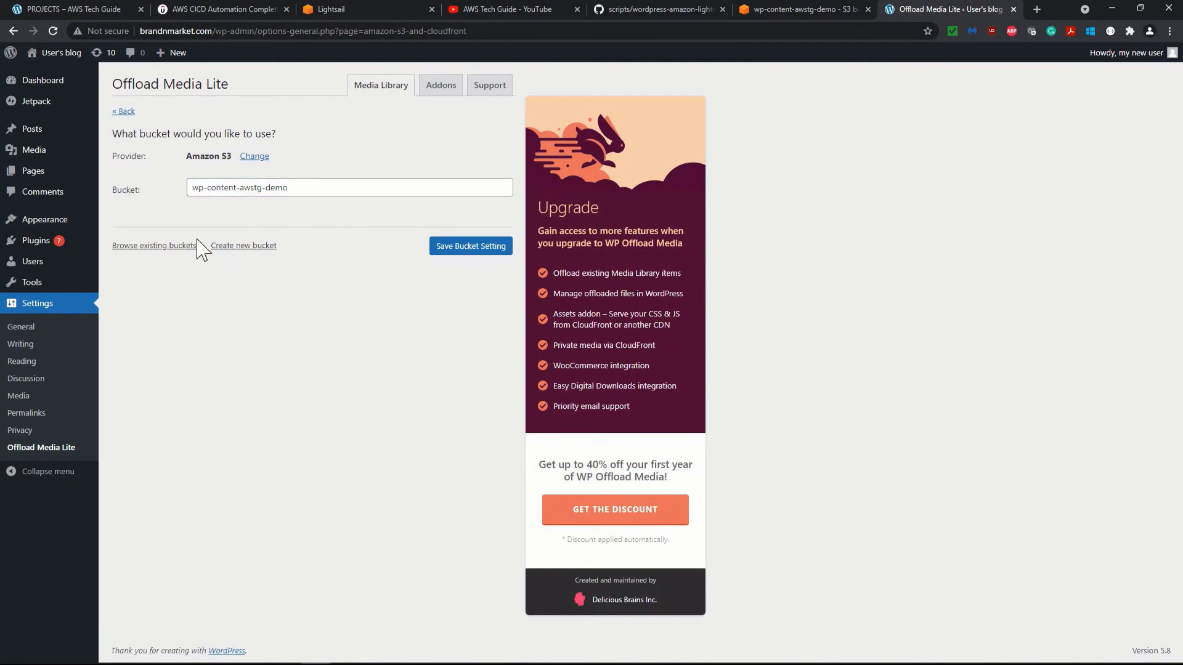
click(159, 249)
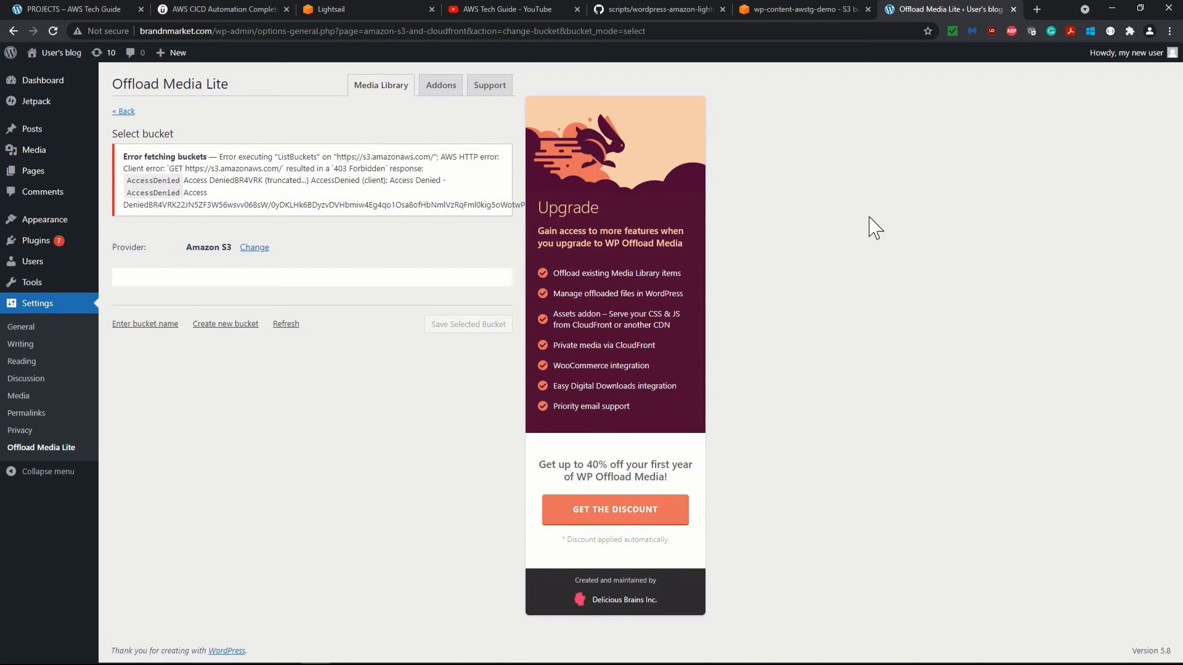
In the S3 console, change the wp-content-awstg-demo bucket policy's Action to s3:Get* and save the policy
click(781, 9)
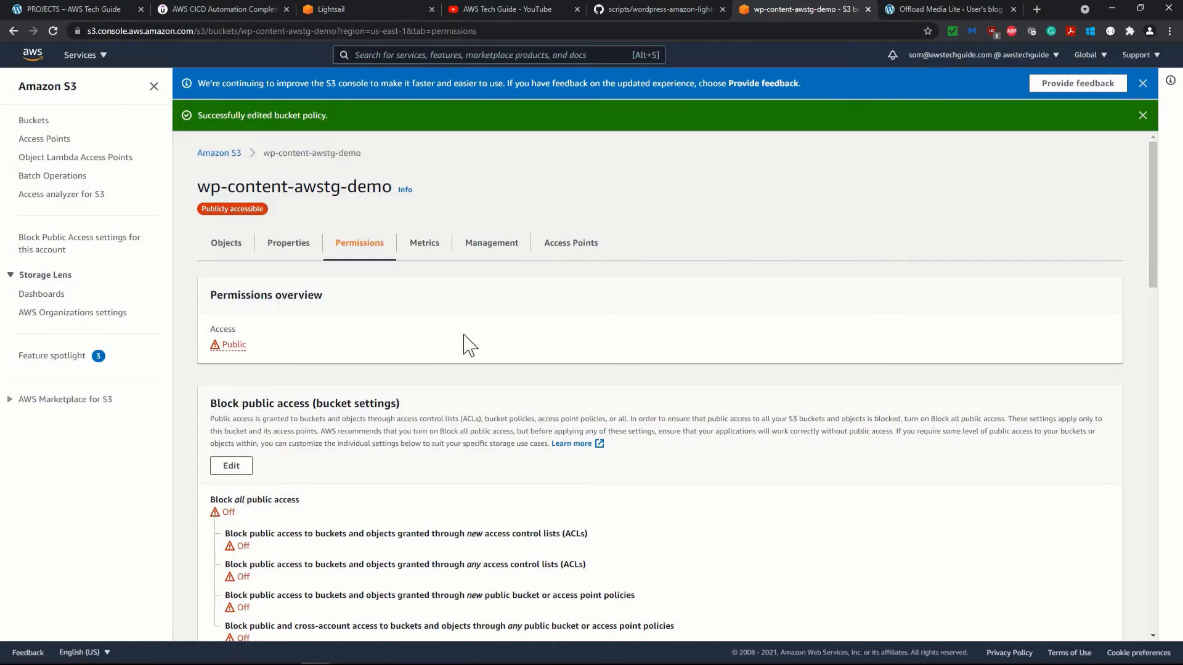
scroll(464, 343, down, 3)
scroll(740, 279, down, 5)
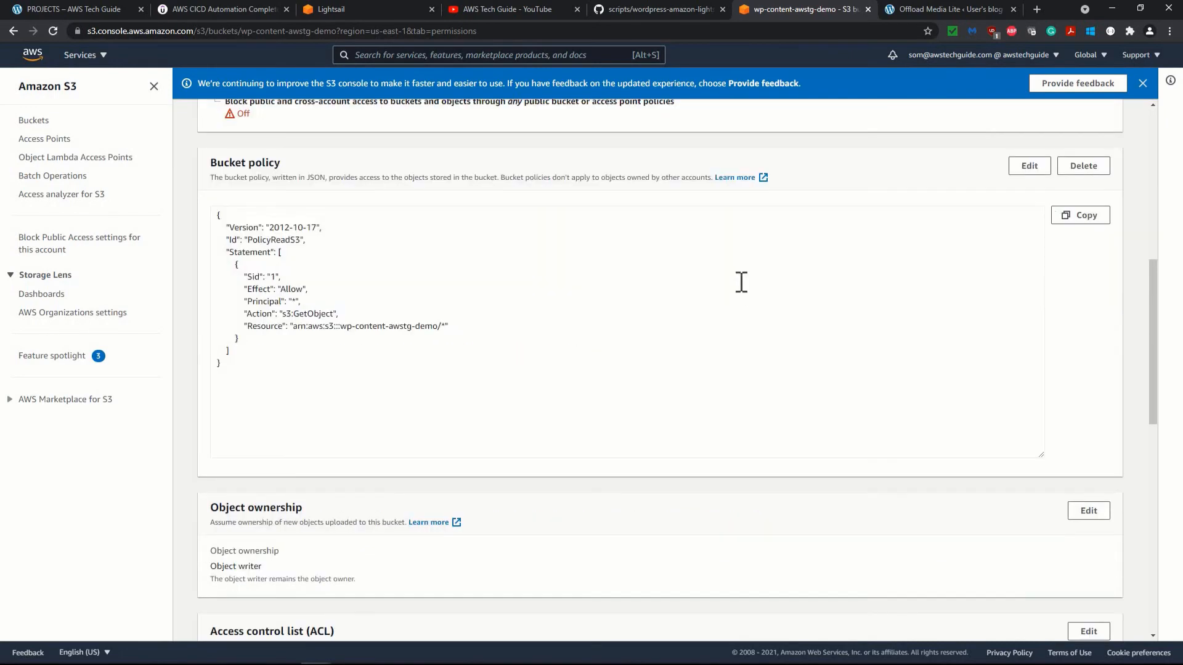
click(1029, 166)
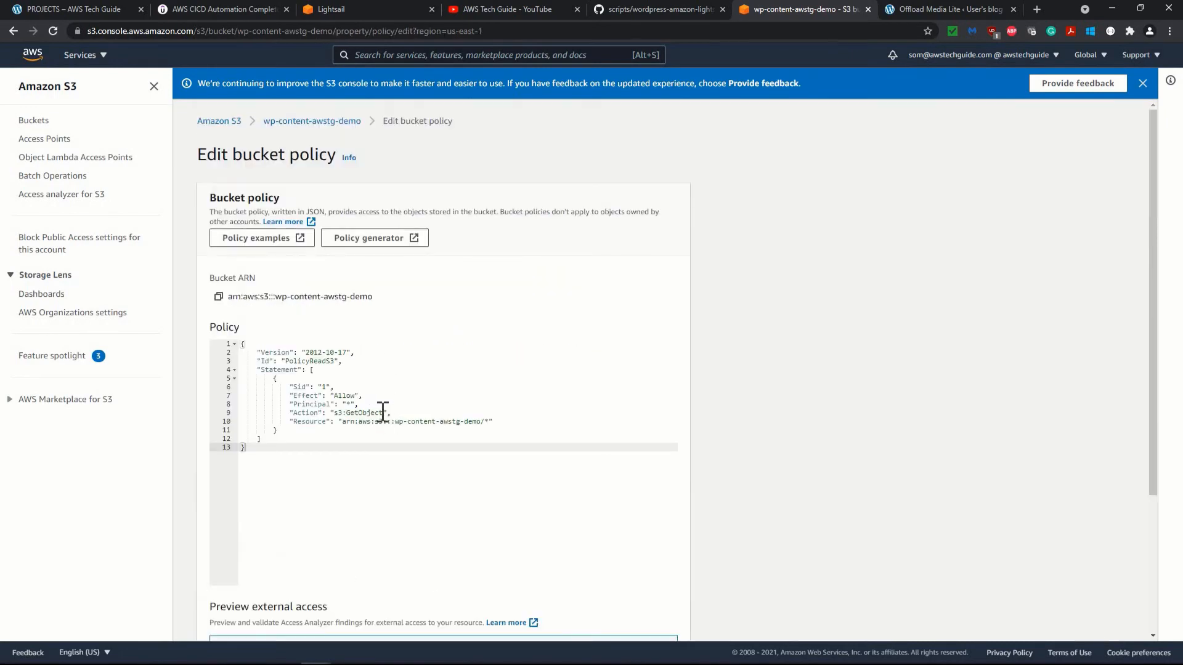
click(383, 413)
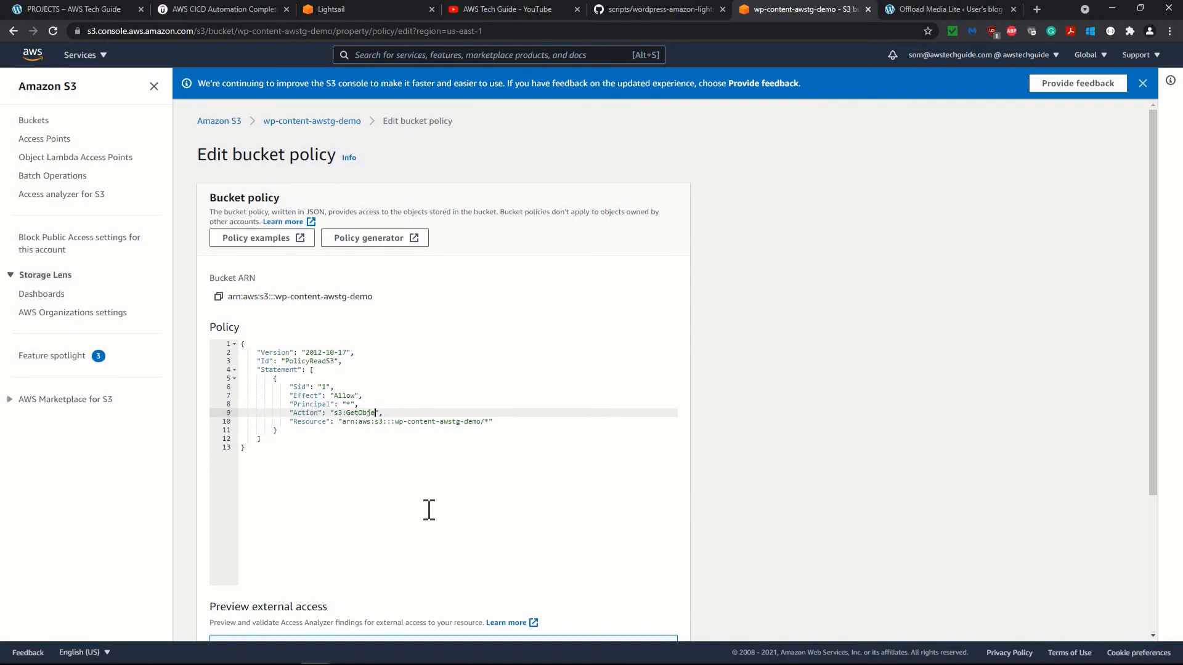
key(BackSpace)
key(BackSpace)
key(BackSpace)
key(BackSpace)
key(BackSpace)
key(BackSpace)
text(*)
scroll(727, 546, down, 3)
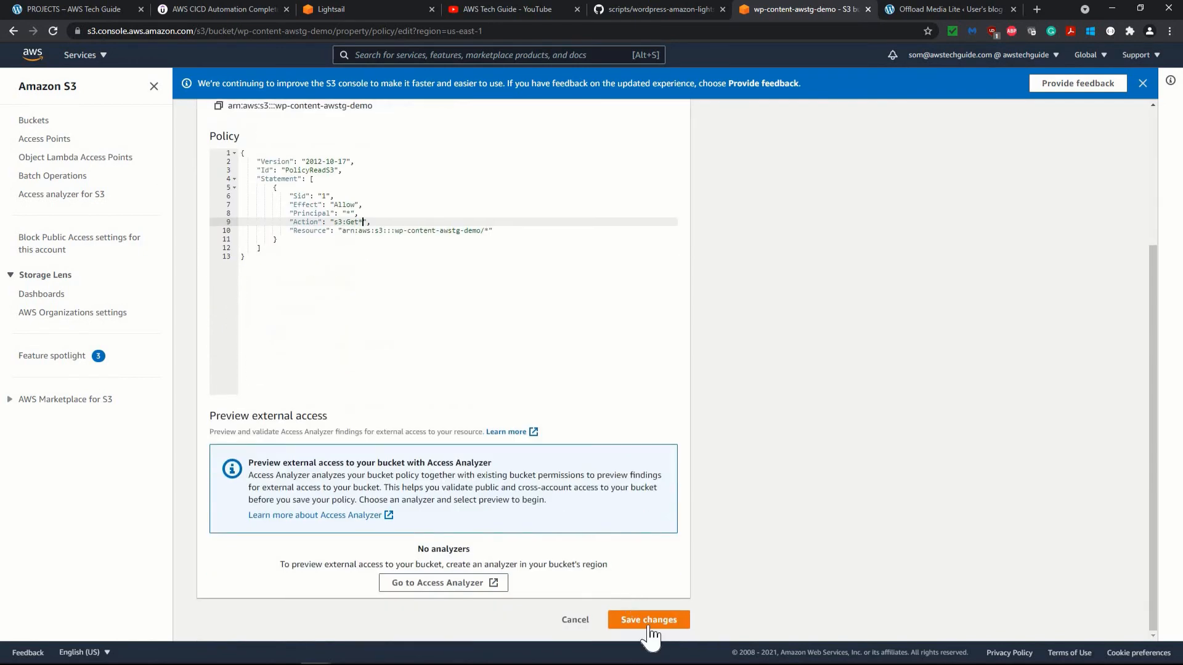
click(622, 621)
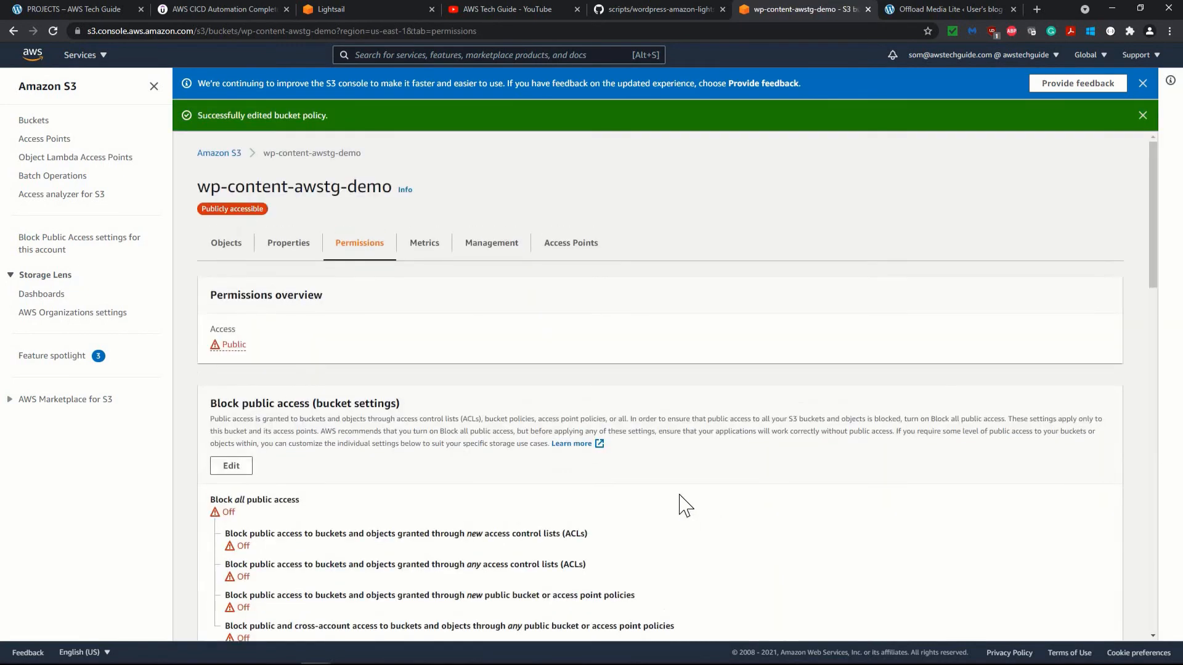
Back in Offload Media Lite, confirm Amazon S3 with access keys defined in wp-config.php as storage provider and browse the existing buckets
key(ctrl+Tab)
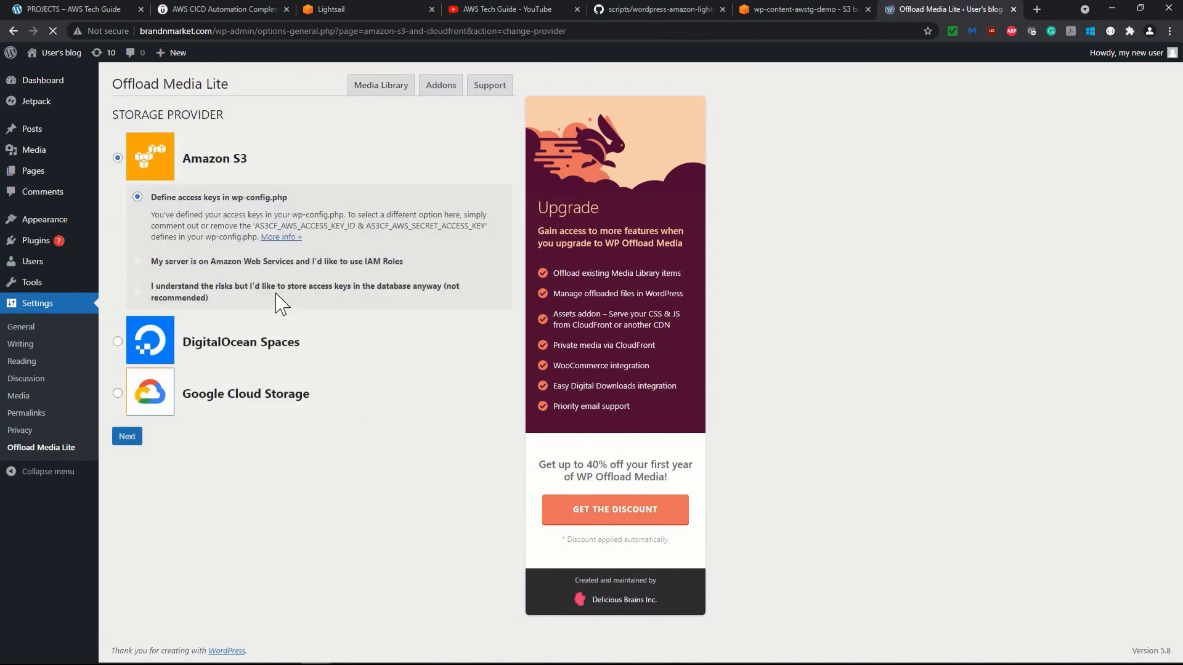
click(129, 437)
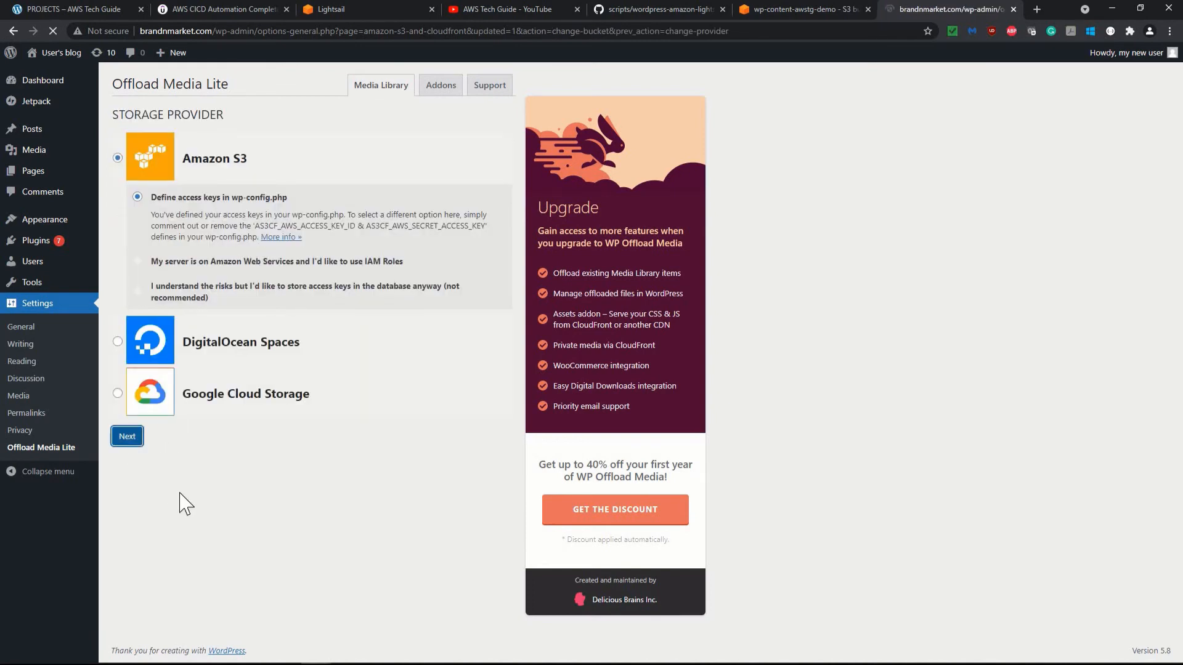
click(155, 280)
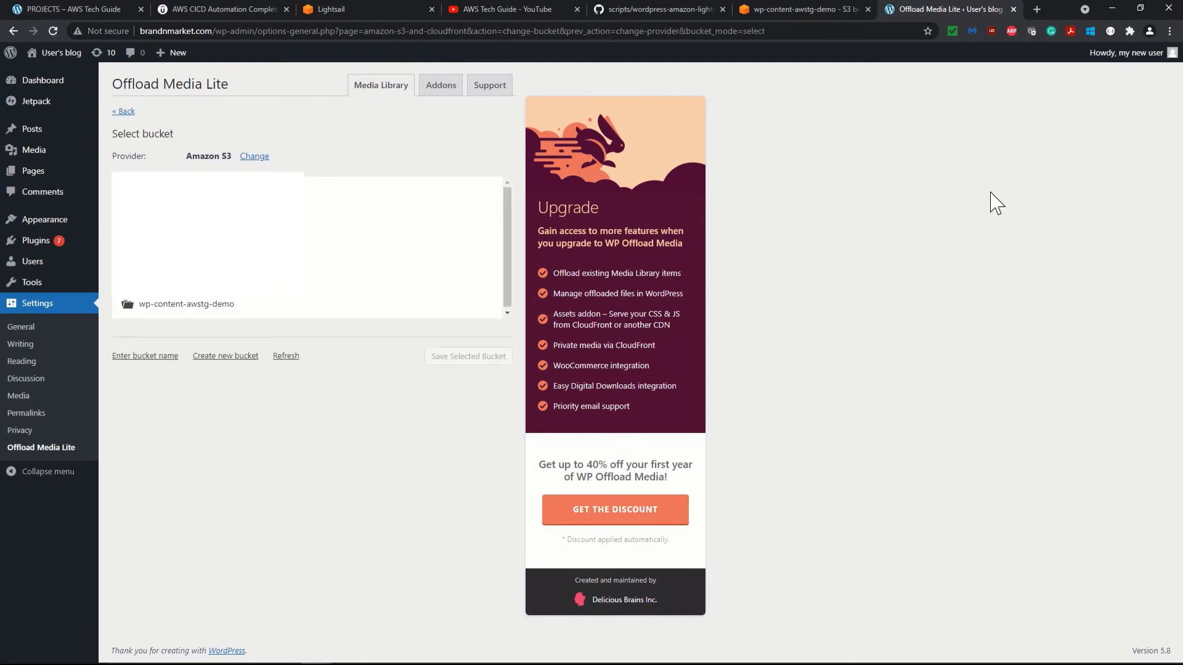
Recheck the bucket policy in S3, and save wp-content-awstg-demo as the selected bucket in Offload Media Lite
click(775, 6)
scroll(676, 333, down, 7)
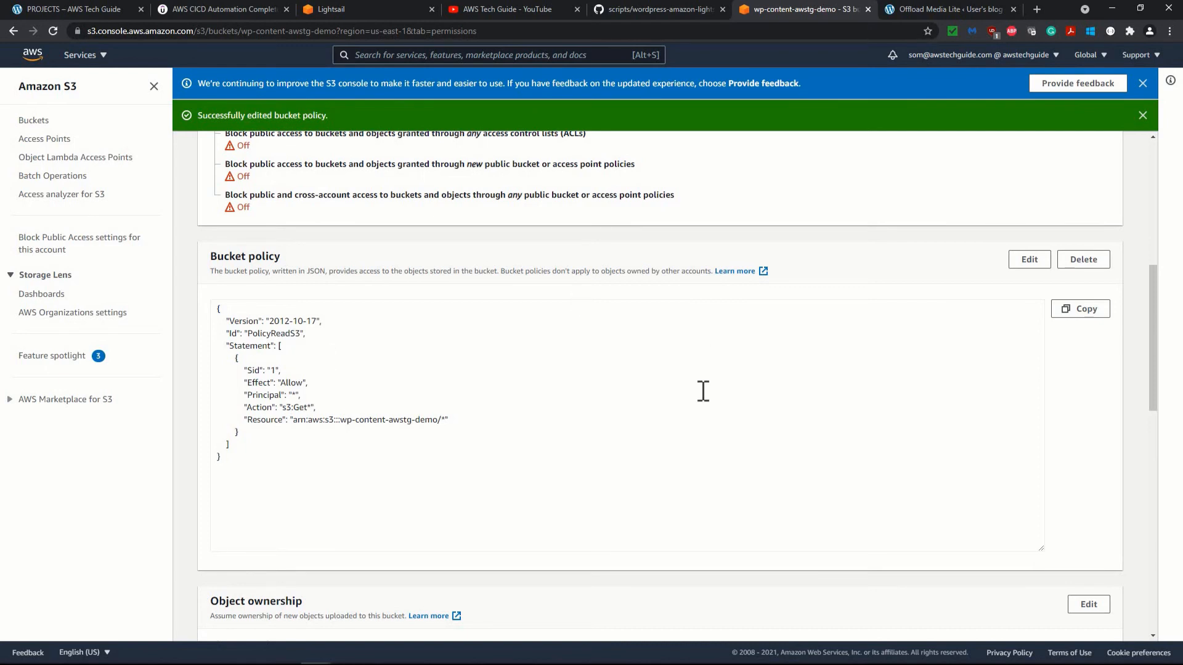
click(926, 5)
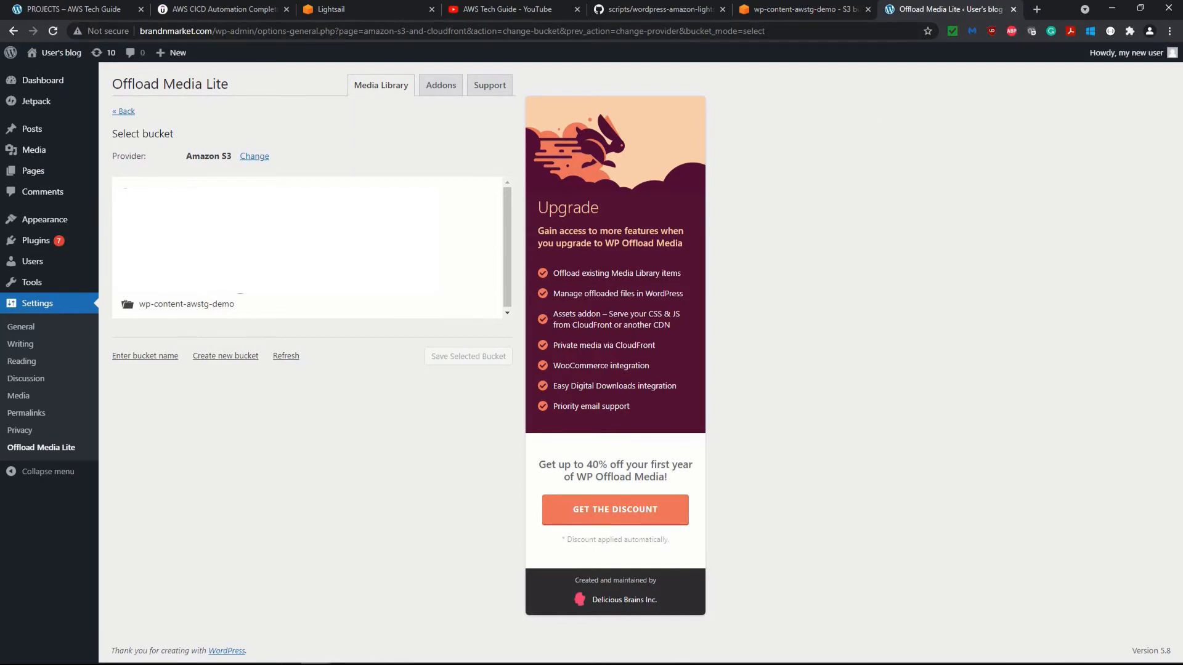
click(171, 313)
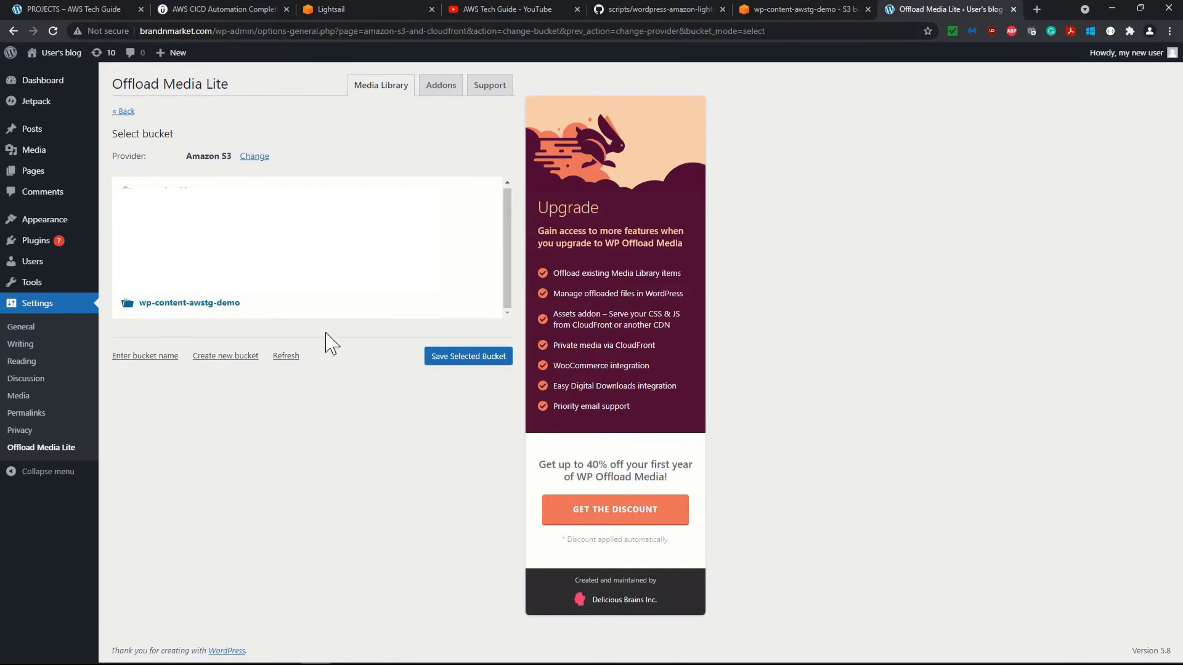
click(469, 358)
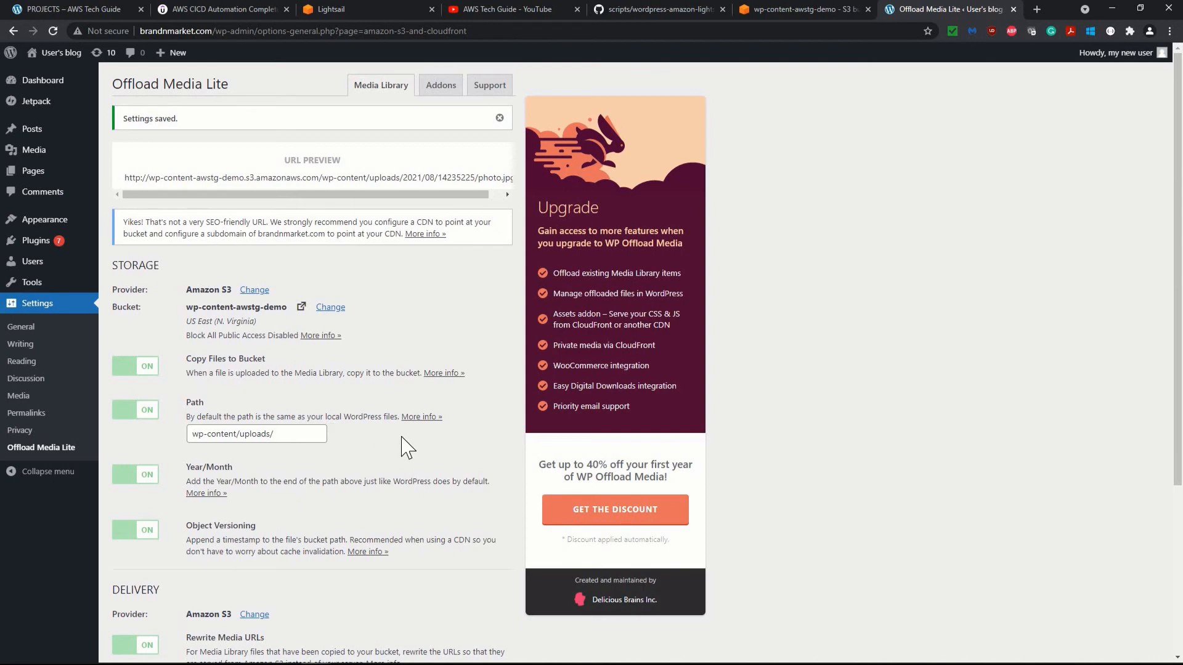
Examine the Offload Media Lite storage, delivery and advanced options, and the SEO notice below the URL preview
scroll(403, 450, down, 4)
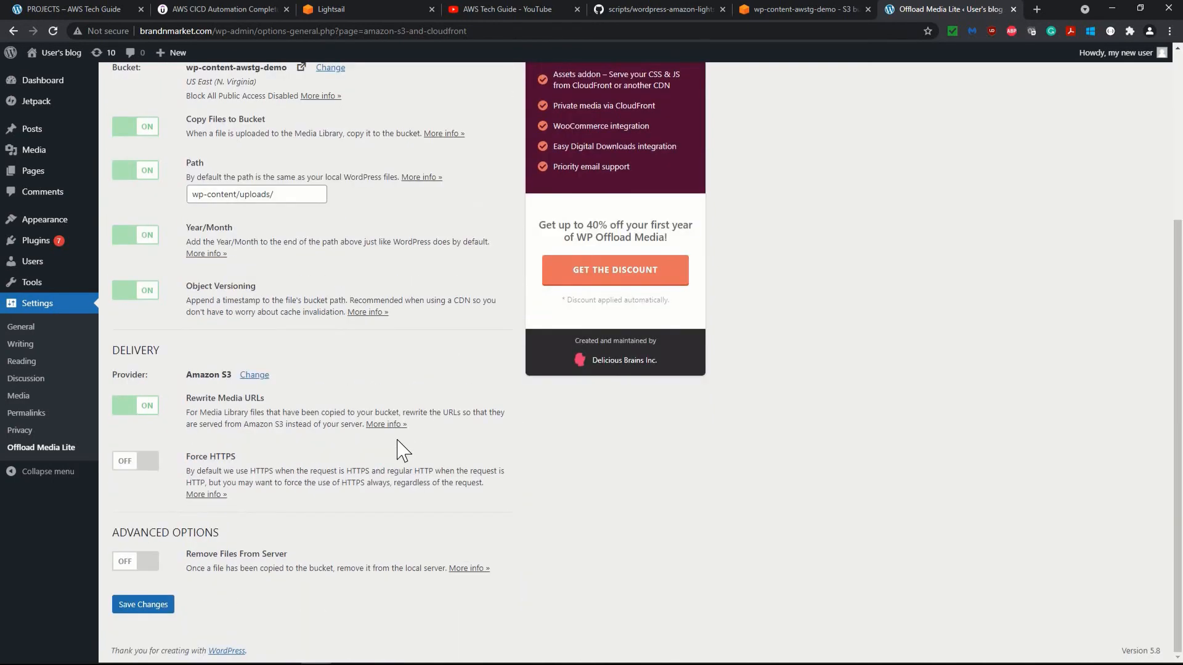
scroll(404, 450, up, 4)
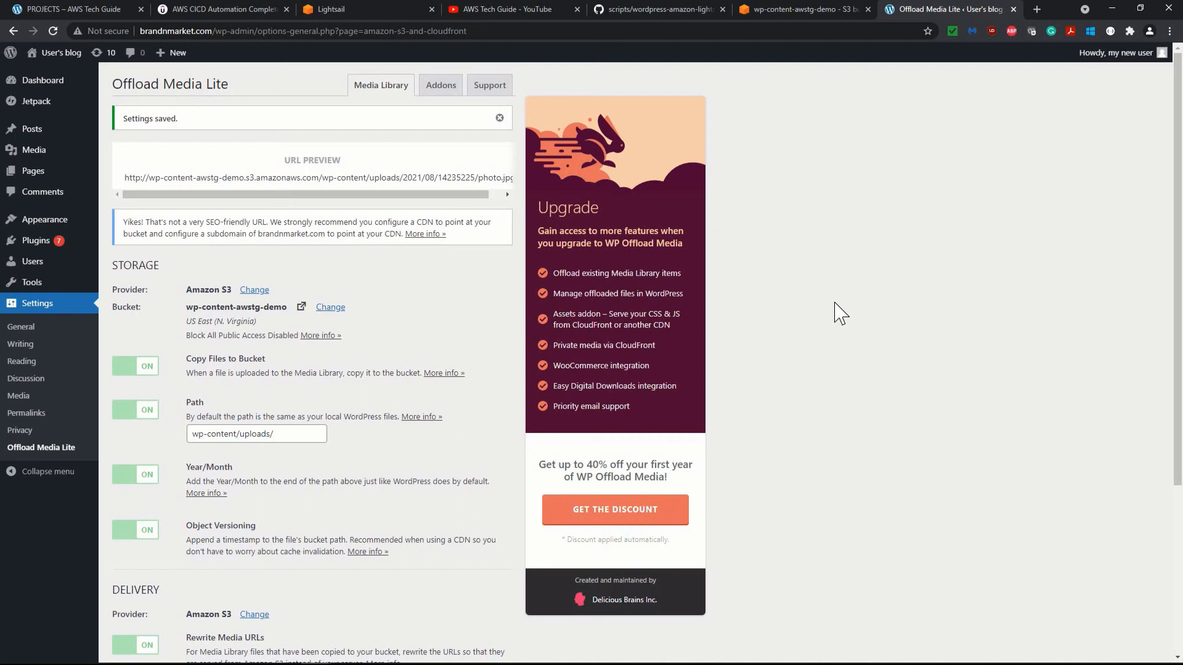
drag(144, 222, 275, 222)
click(185, 223)
drag(185, 223, 263, 221)
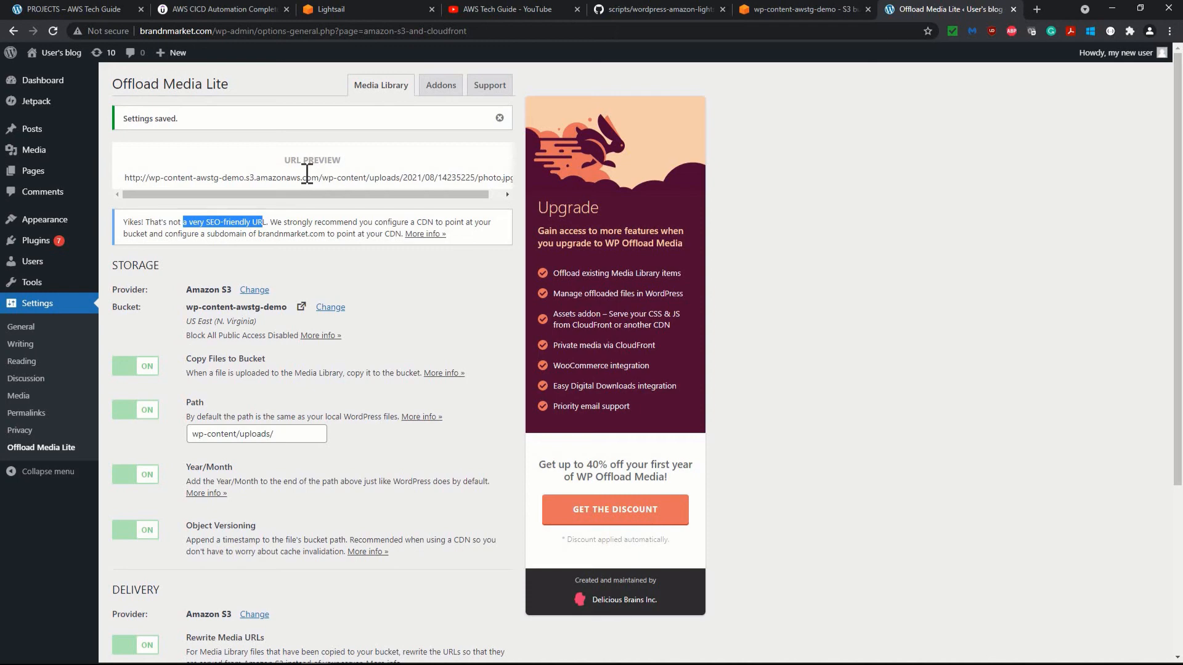
Switch to the AWS Tech Guide channel on YouTube and look through its list of uploaded videos
click(961, 325)
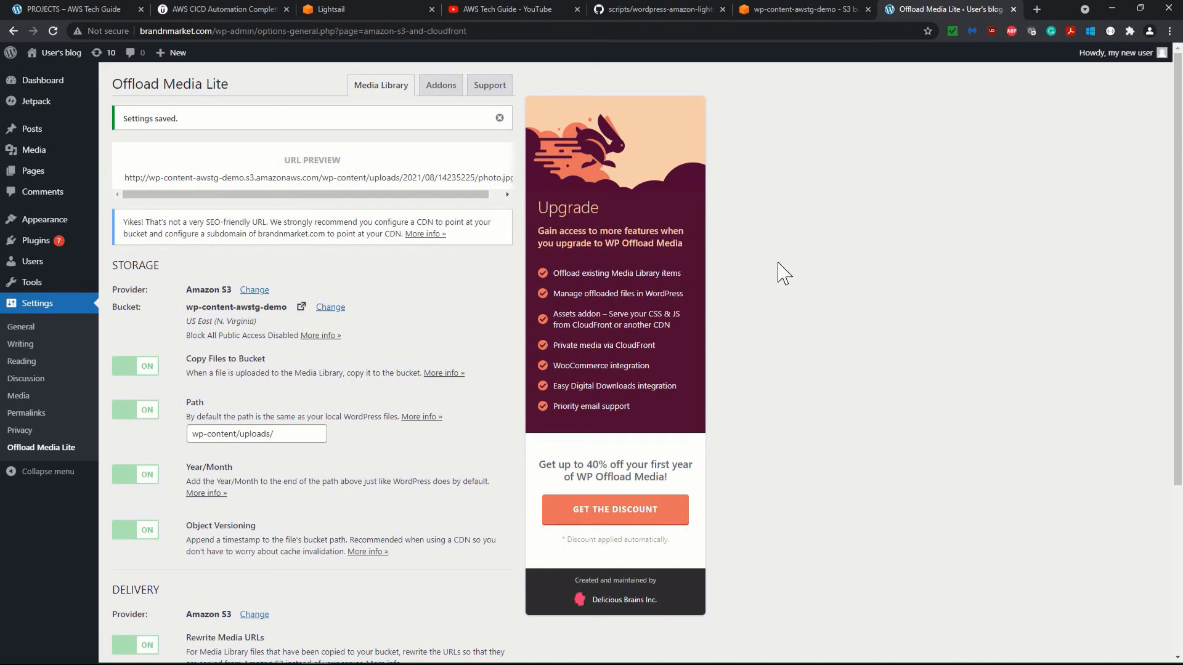
click(527, 10)
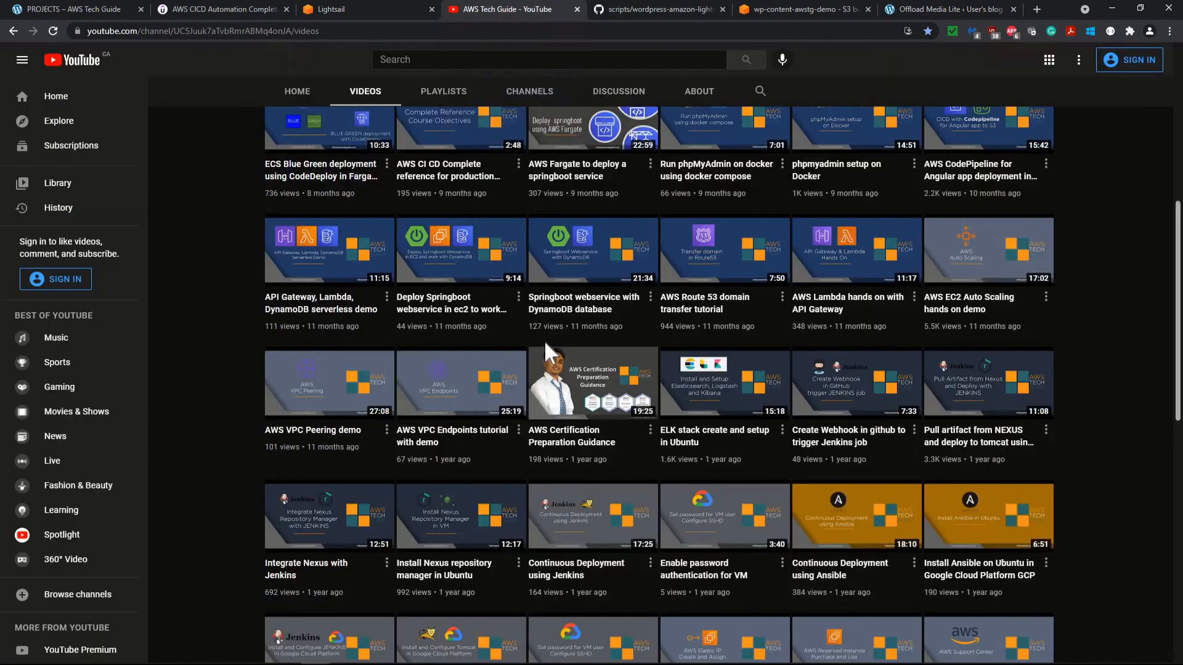
scroll(545, 341, up, 1)
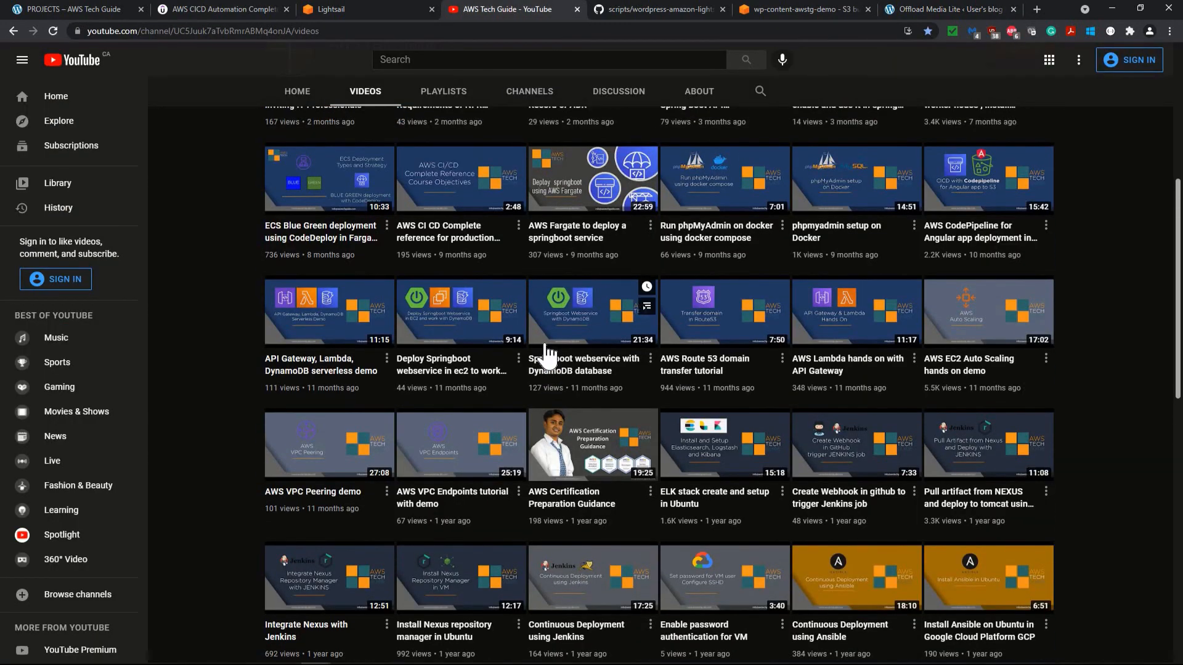
scroll(545, 354, up, 1)
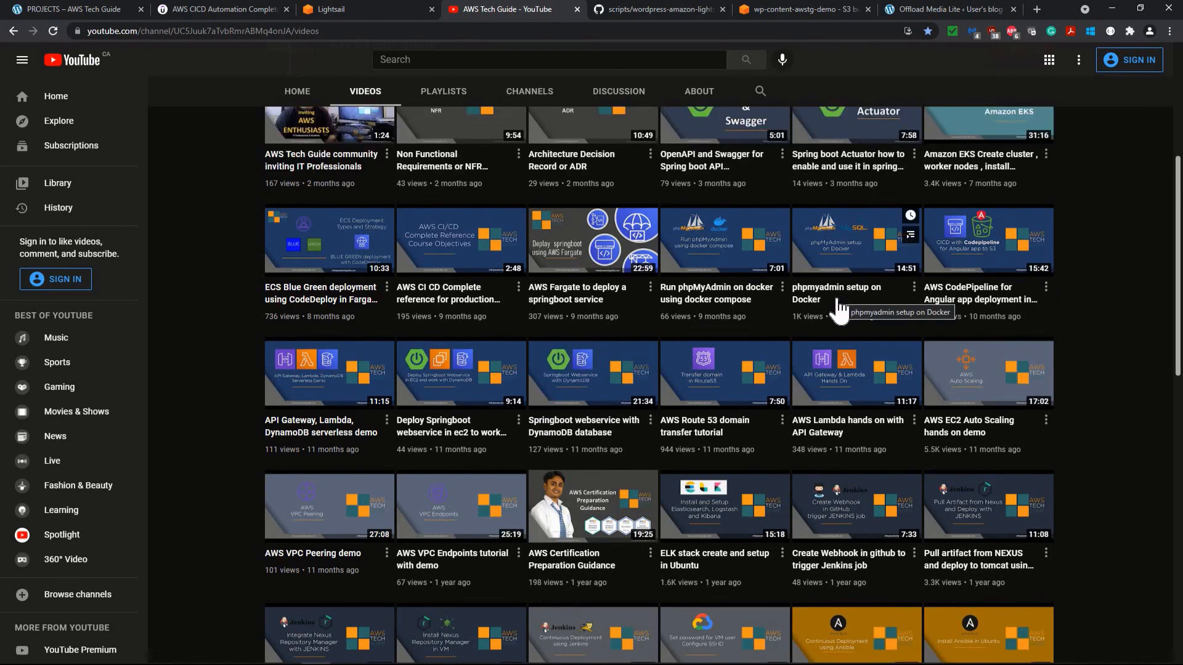
Read the AWS Tech Guide website's Projects page, covering the Bring Your Own Idea, open source and sponsored project sections
key(ctrl+1)
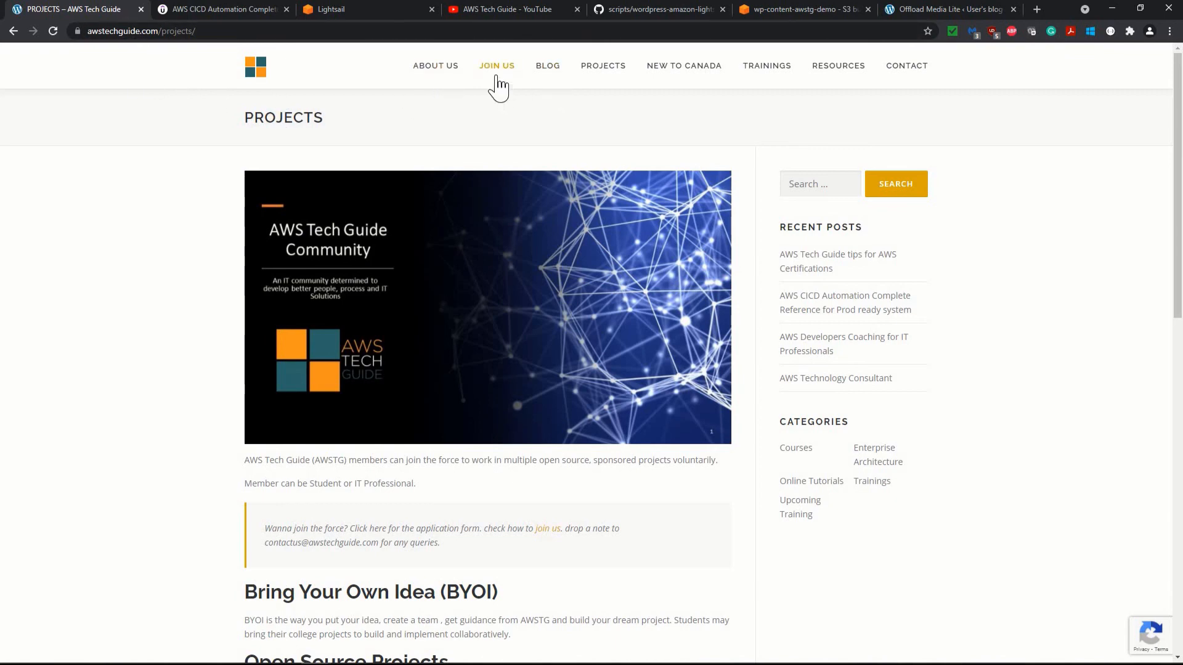
scroll(557, 377, down, 7)
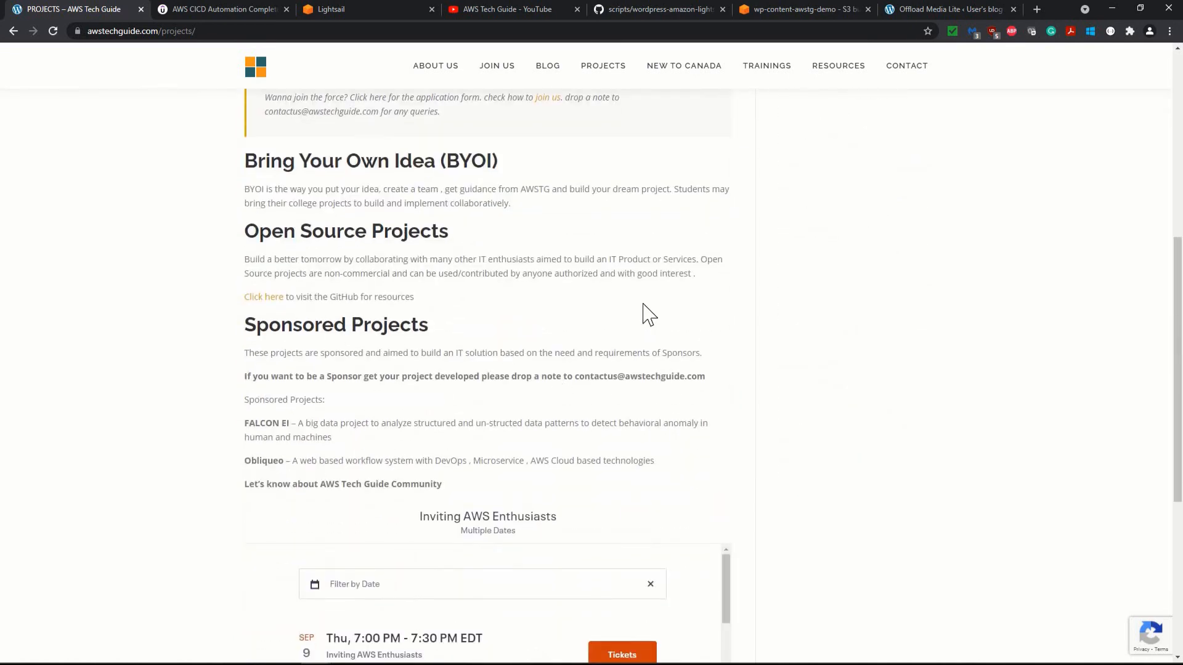
scroll(640, 313, up, 3)
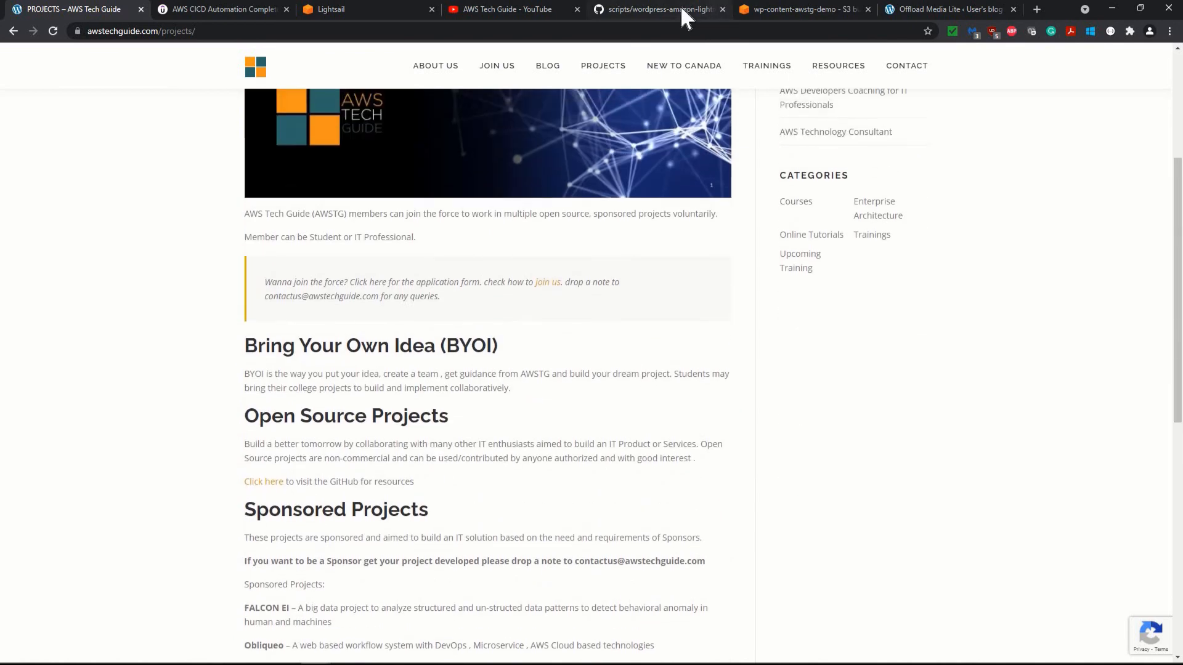
On GitHub, look through the awstechguide scripts repository and its wordpress folder, and open the awstechguide profile
click(682, 12)
scroll(369, 302, up, 4)
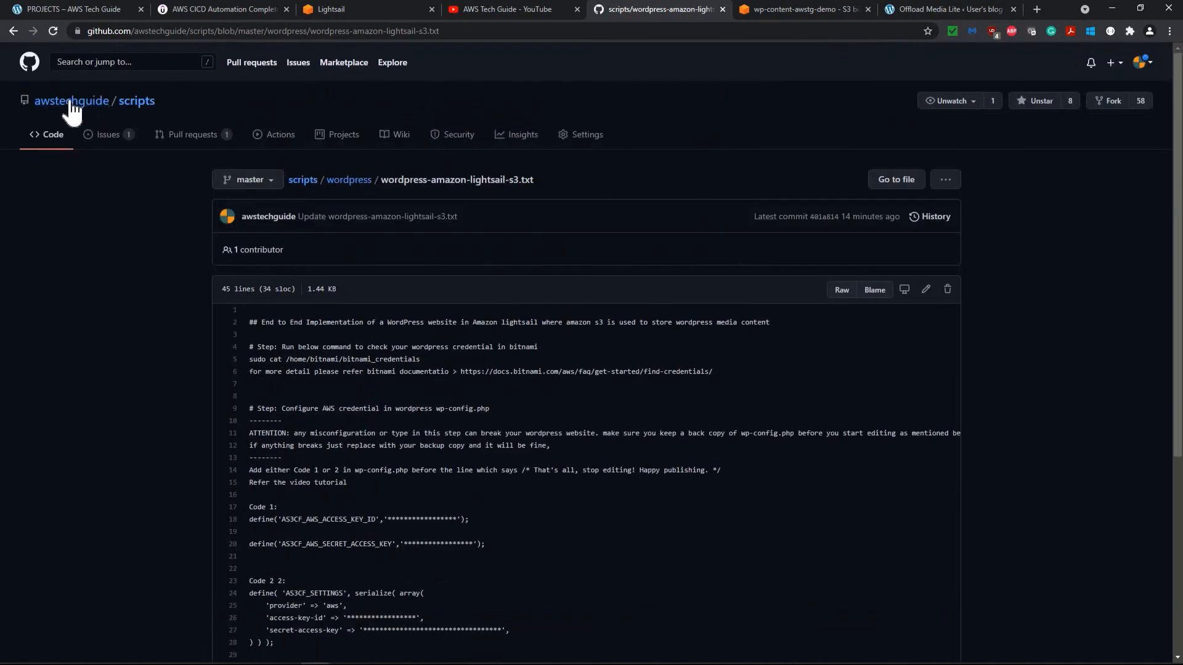
click(76, 102)
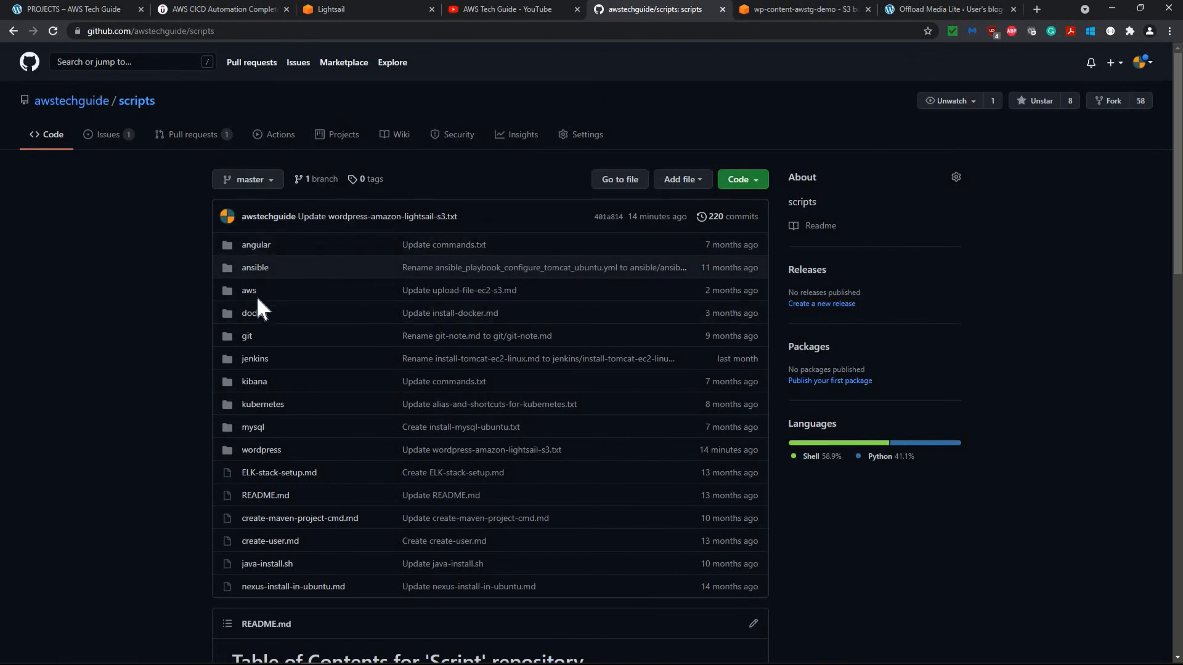
click(264, 450)
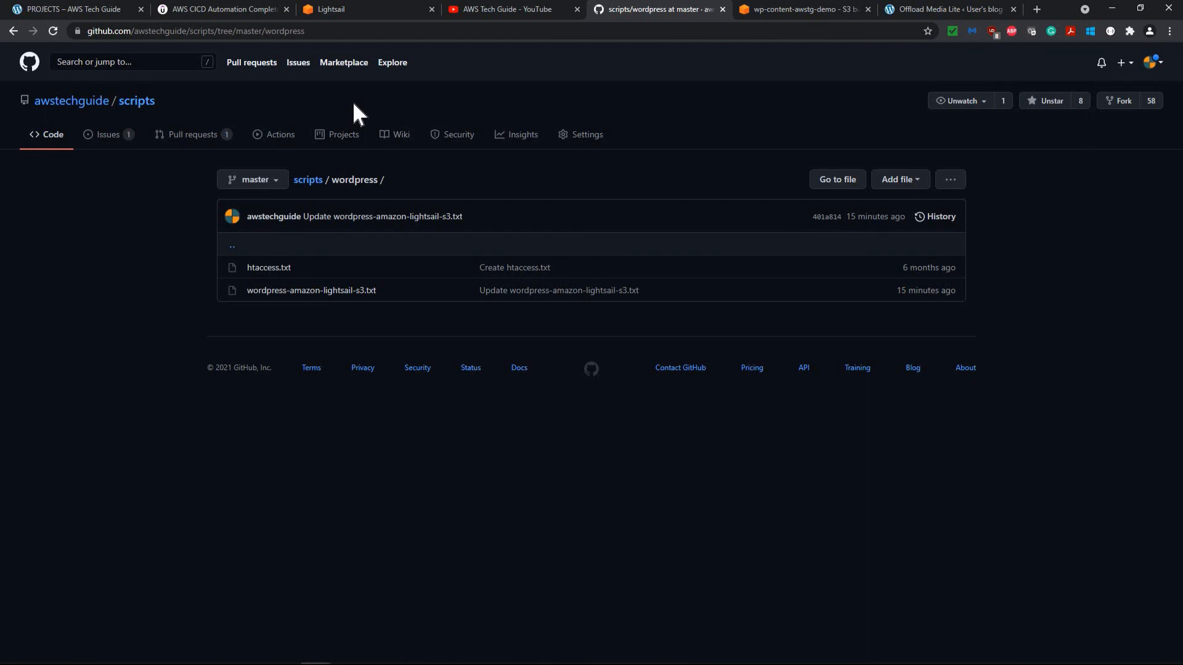
click(93, 103)
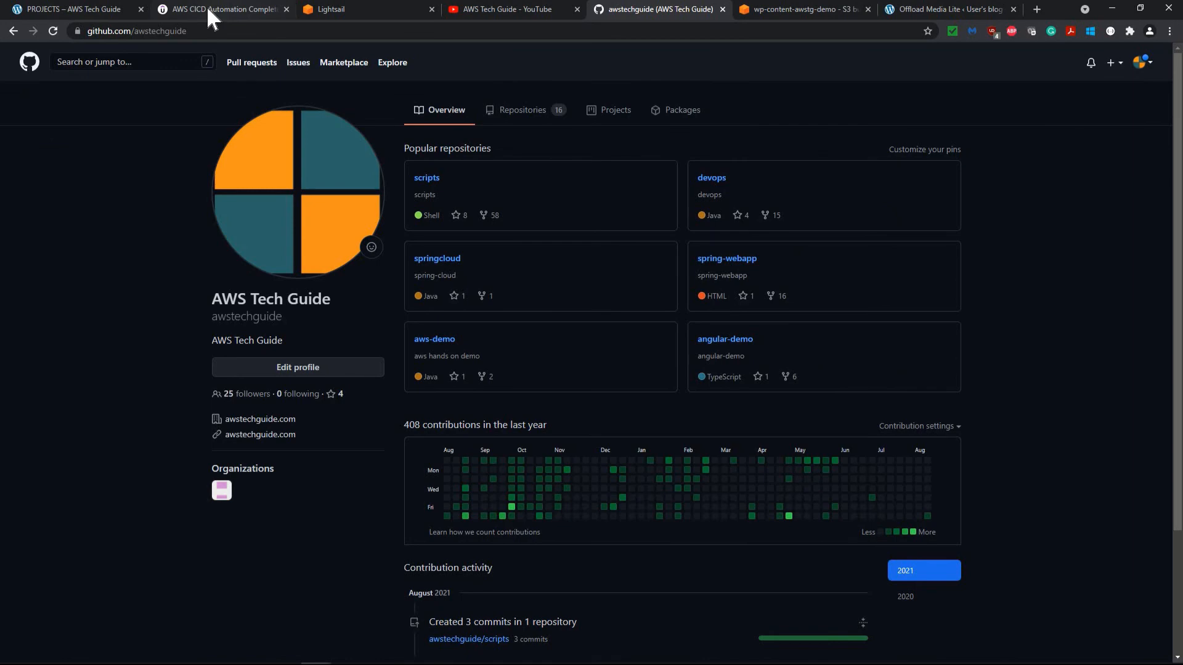
Examine the learning points of Udemy's AWS CICD Automation Complete Reference course, and return to the Lightsail instances page
click(205, 6)
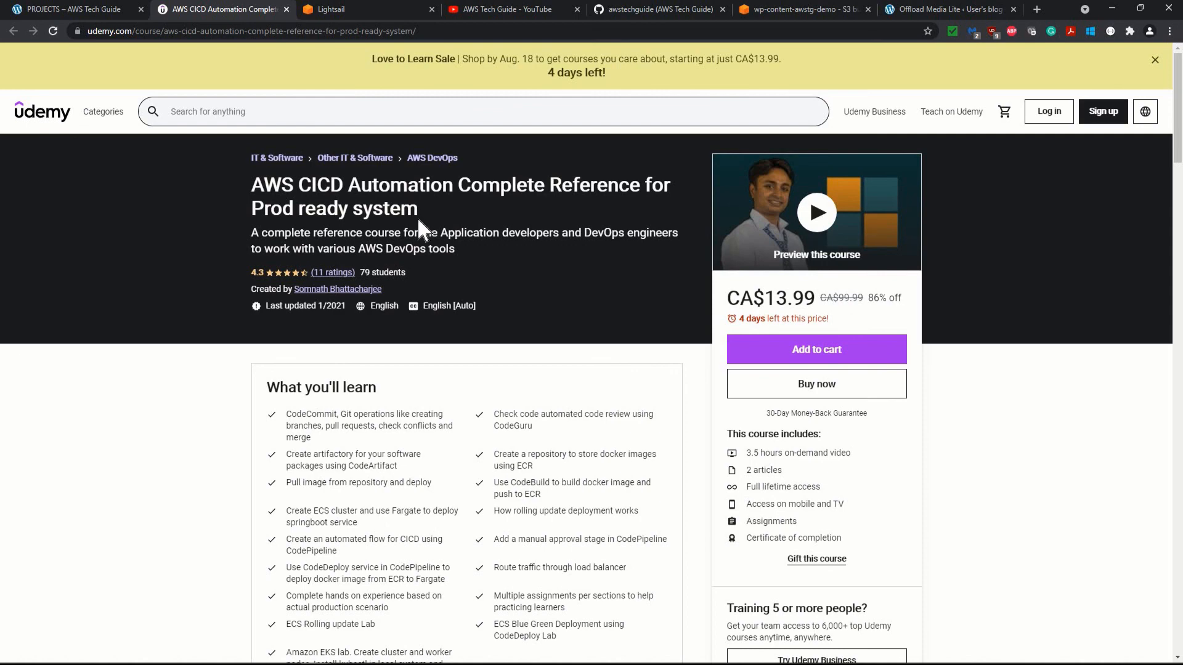
scroll(416, 217, down, 4)
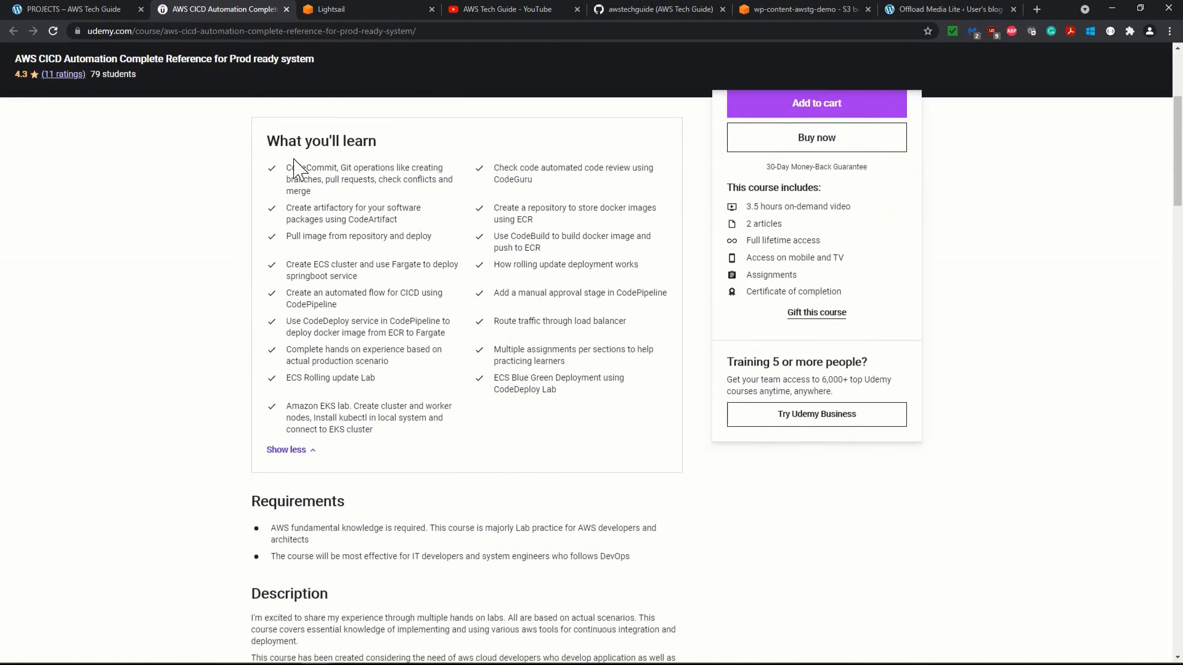
click(430, 28)
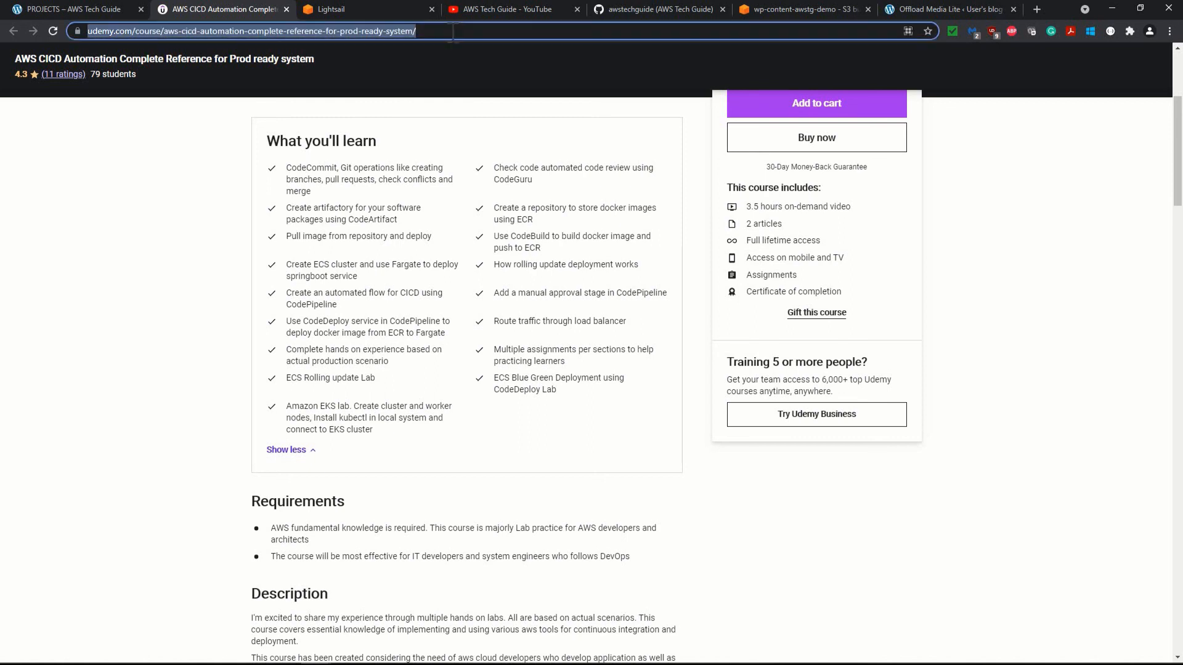
click(360, 205)
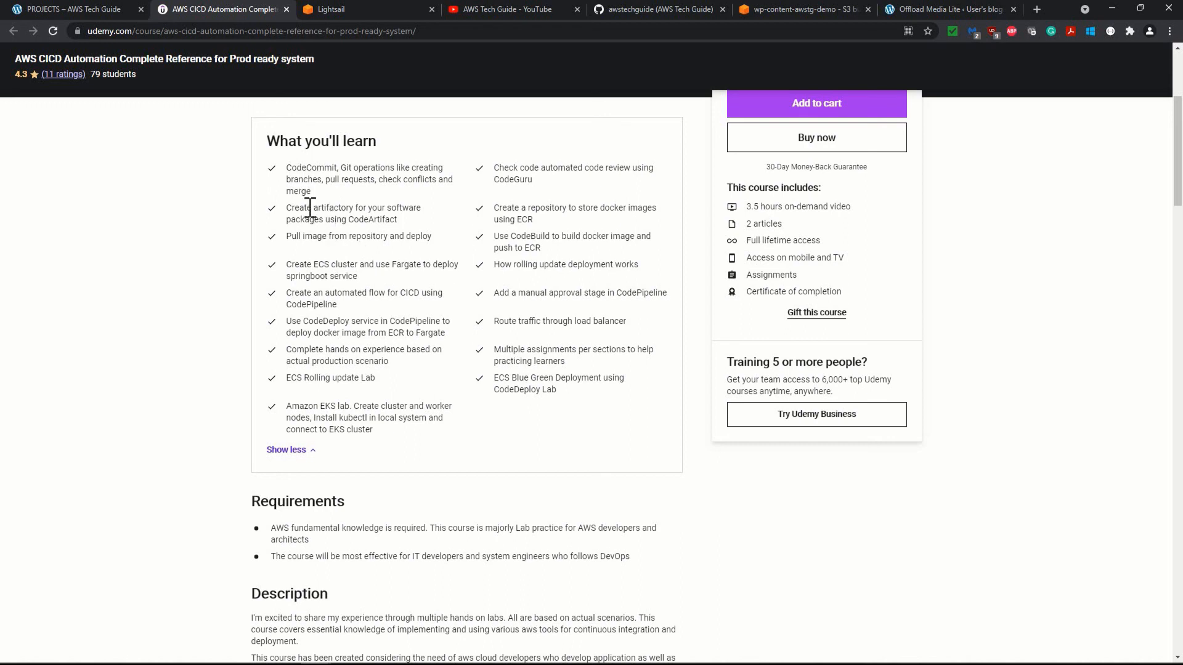
drag(308, 207, 349, 220)
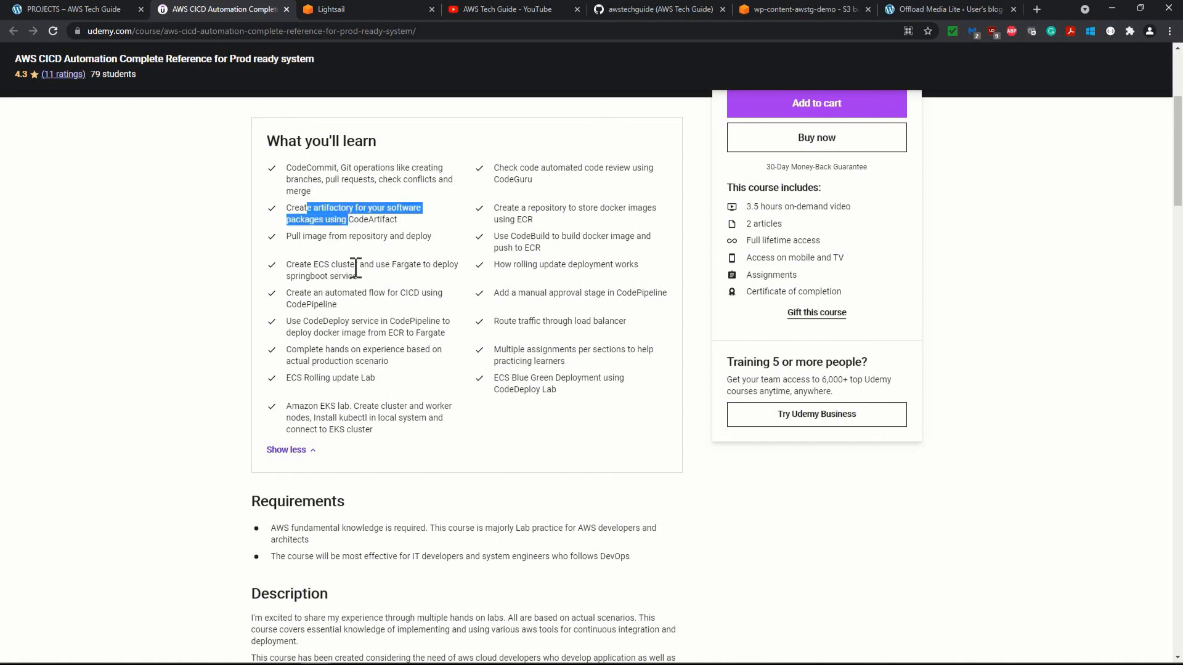
drag(356, 265, 407, 294)
drag(315, 322, 383, 365)
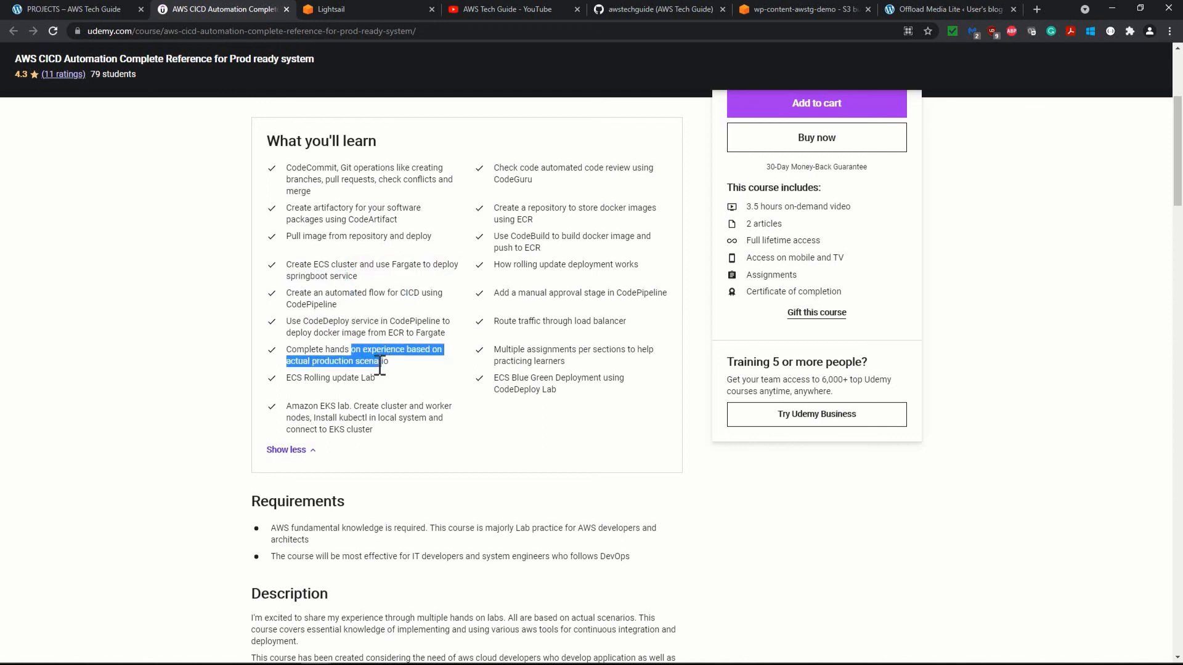
click(340, 367)
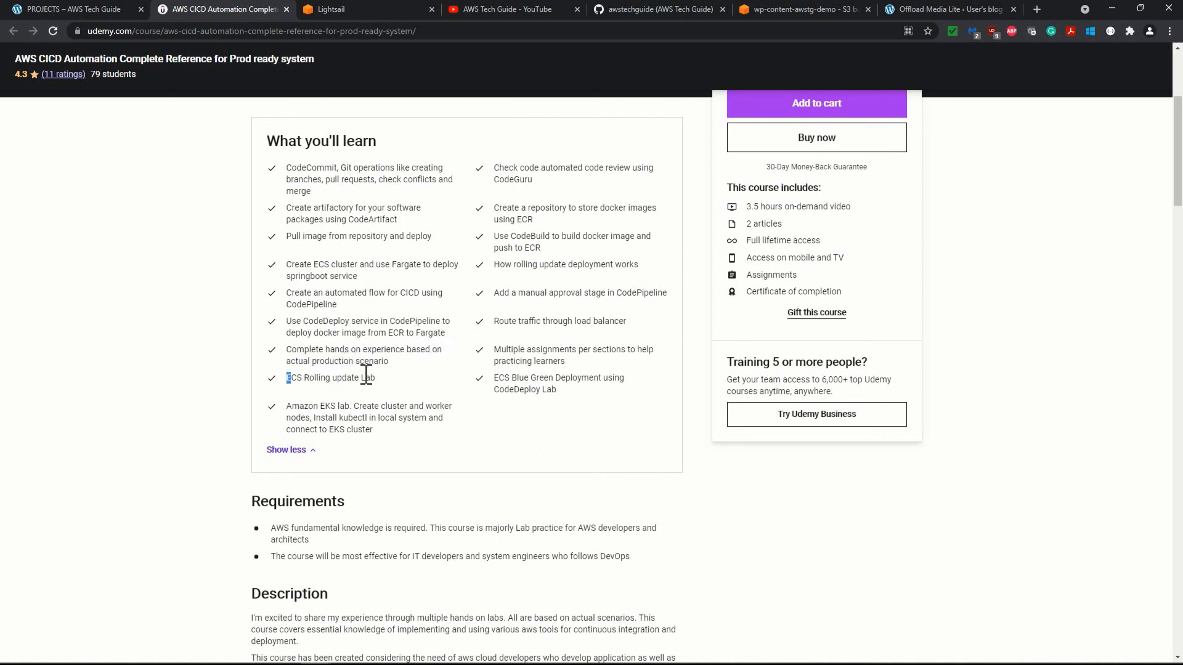
drag(291, 378, 325, 407)
drag(522, 321, 560, 321)
double_click(638, 294)
drag(517, 379, 551, 390)
click(579, 413)
scroll(576, 422, up, 4)
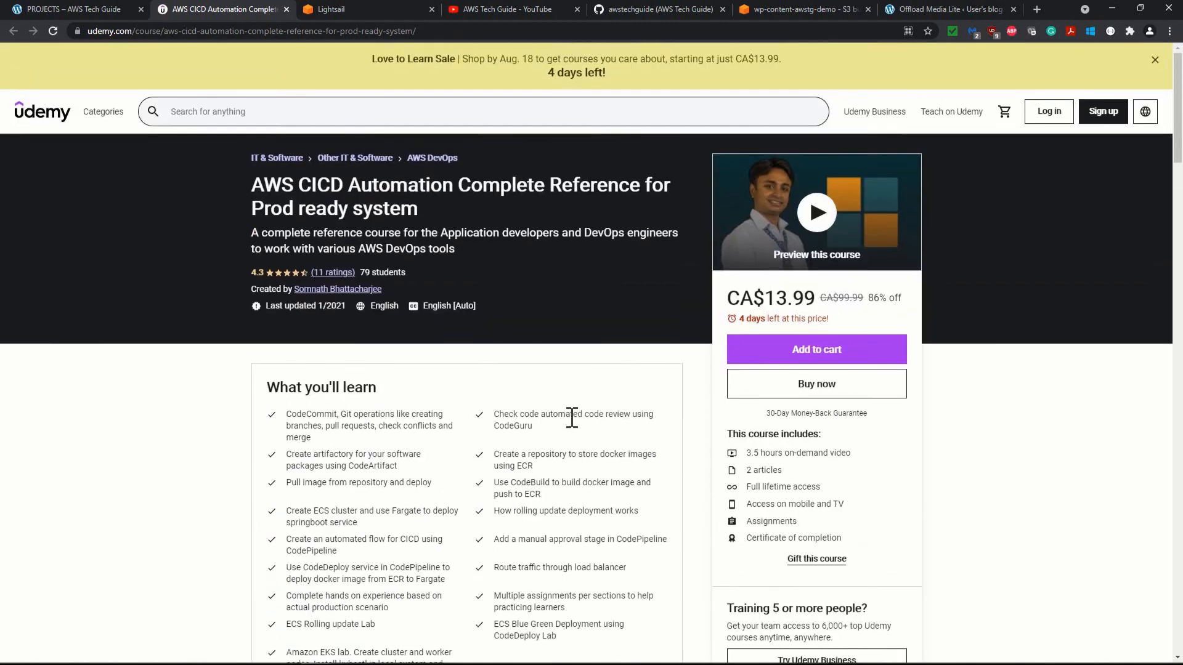
key(ctrl+Tab)
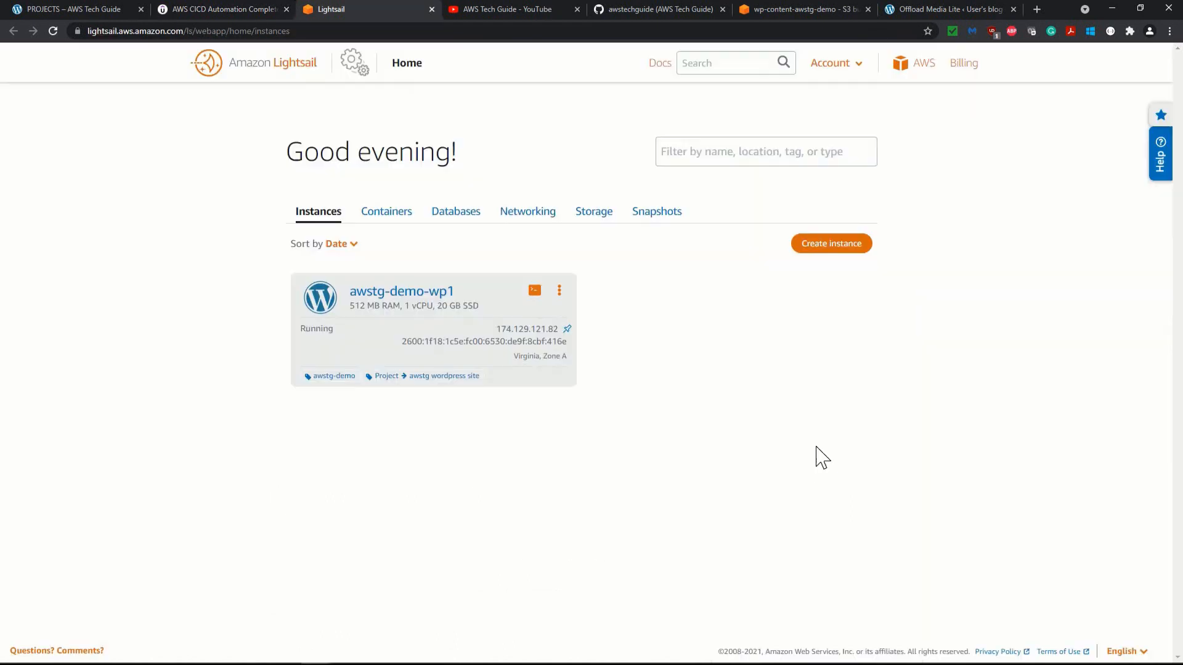